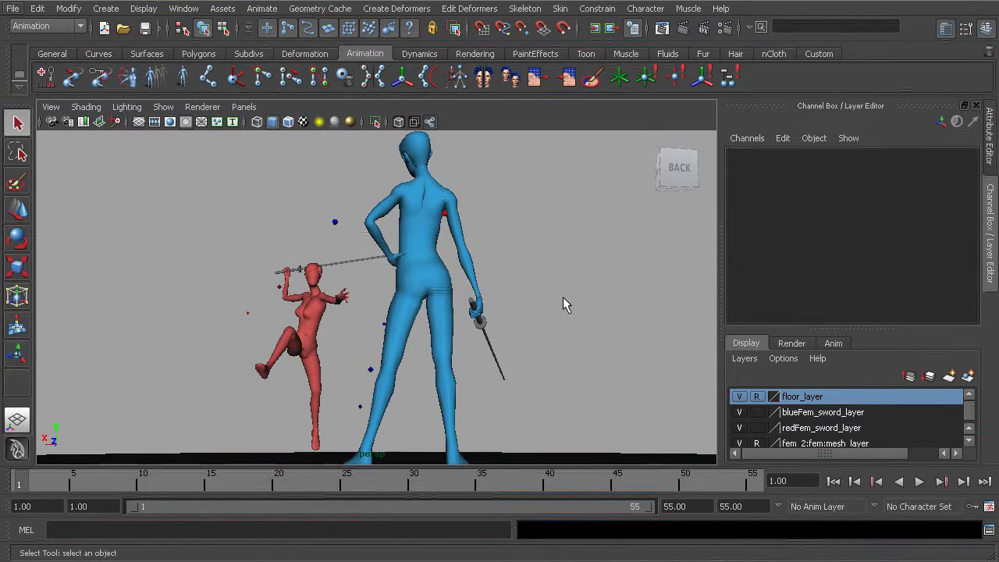
Step: Examine the starting poses of the red and blue sword-fighting characters from the back and the left side
alt+drag(566, 304, 467, 311)
alt+drag(203, 271, 314, 290)
alt+middle_drag(336, 259, 370, 254)
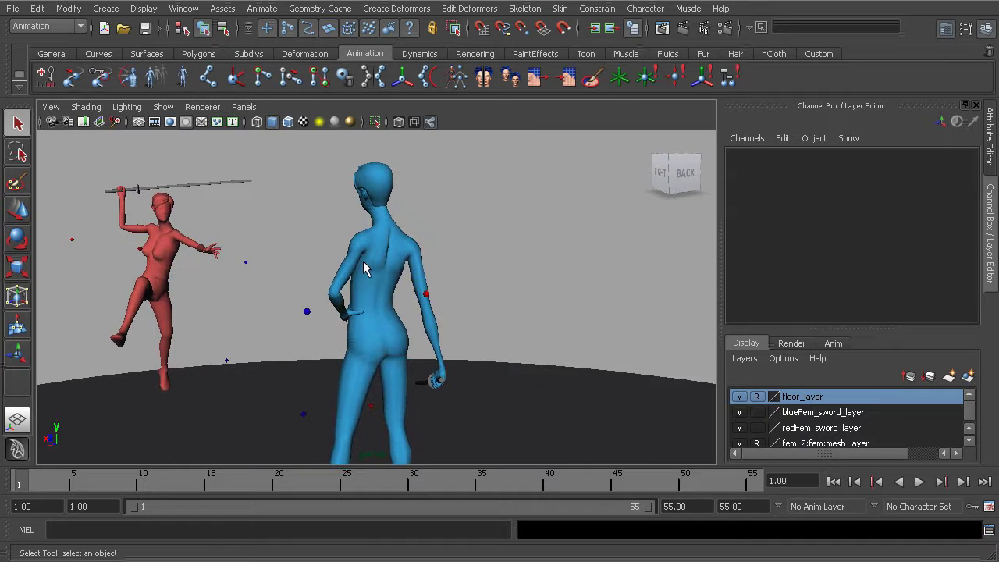
alt+drag(357, 258, 226, 276)
alt+middle_drag(226, 276, 265, 287)
alt+drag(265, 287, 326, 262)
alt+drag(437, 289, 412, 258)
alt+drag(380, 292, 252, 309)
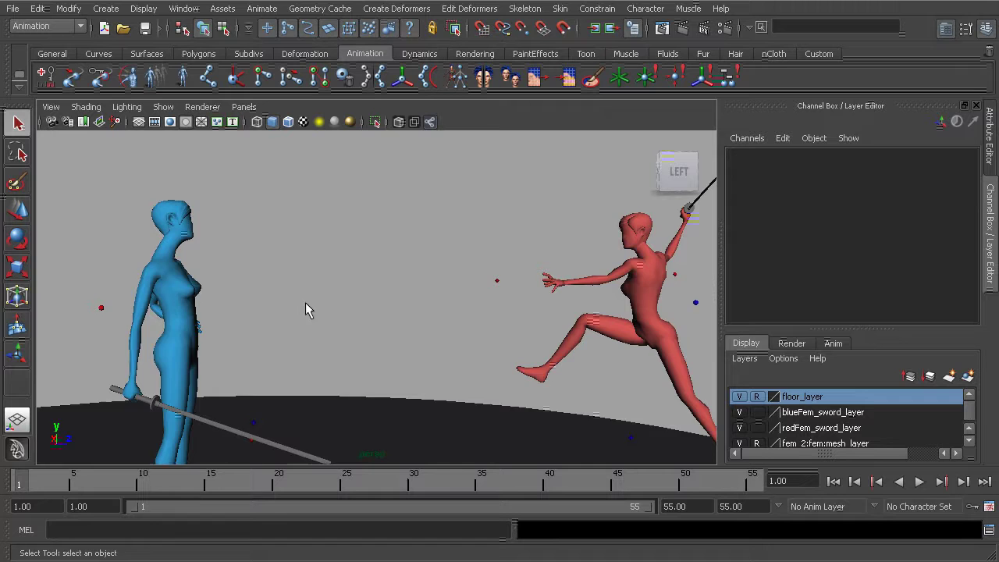
alt+middle_drag(305, 302, 449, 289)
alt+right_drag(448, 289, 344, 274)
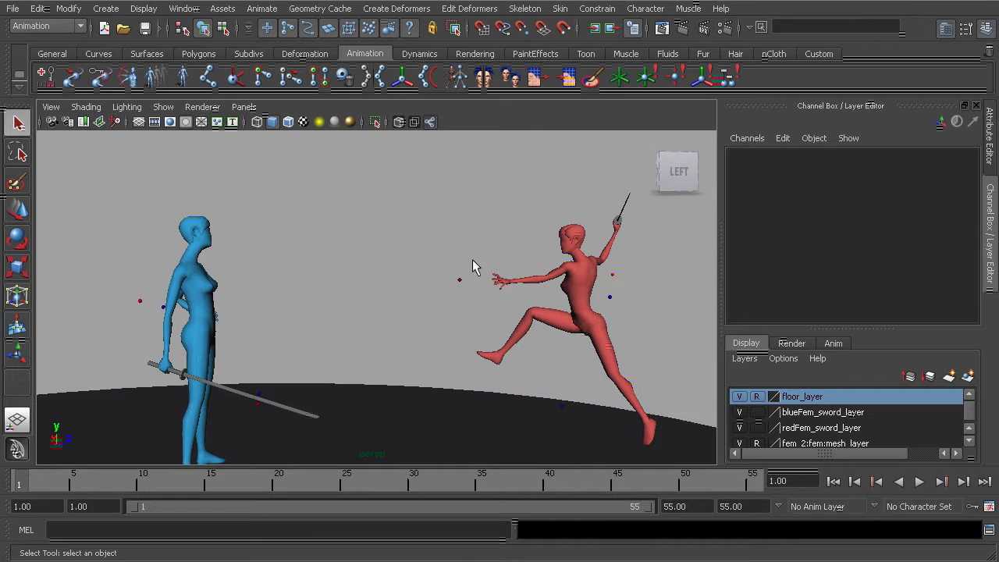
alt+drag(398, 323, 335, 323)
alt+middle_drag(569, 294, 437, 275)
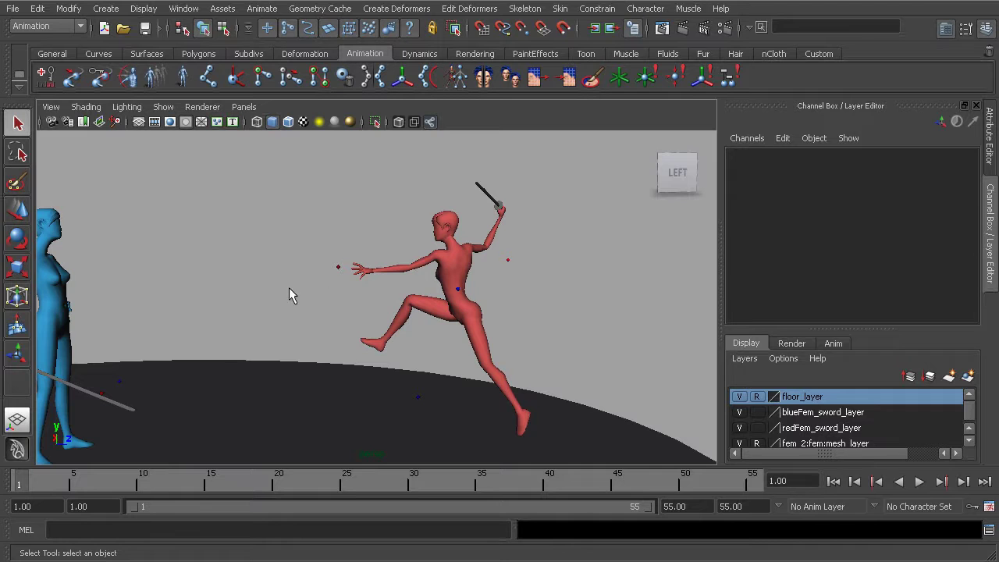
Step: Examine the distance and stance of the two facing characters from the right side
alt+drag(289, 295, 522, 266)
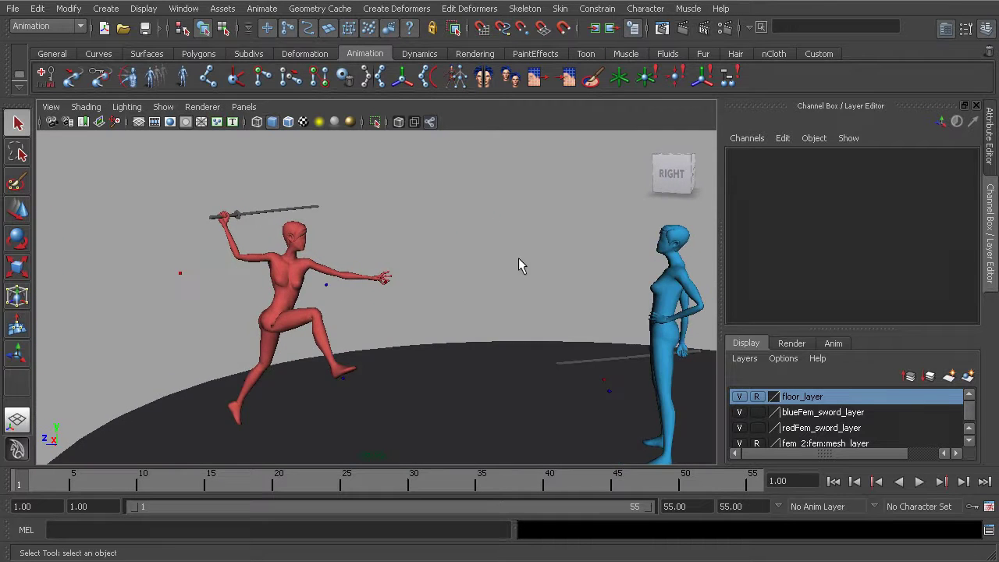
alt+middle_drag(503, 261, 410, 238)
mouse_move(410, 238)
alt+mouse_down()
mouse_move(421, 231)
mouse_move(413, 230)
alt+mouse_up()
alt+middle_drag(413, 231, 354, 239)
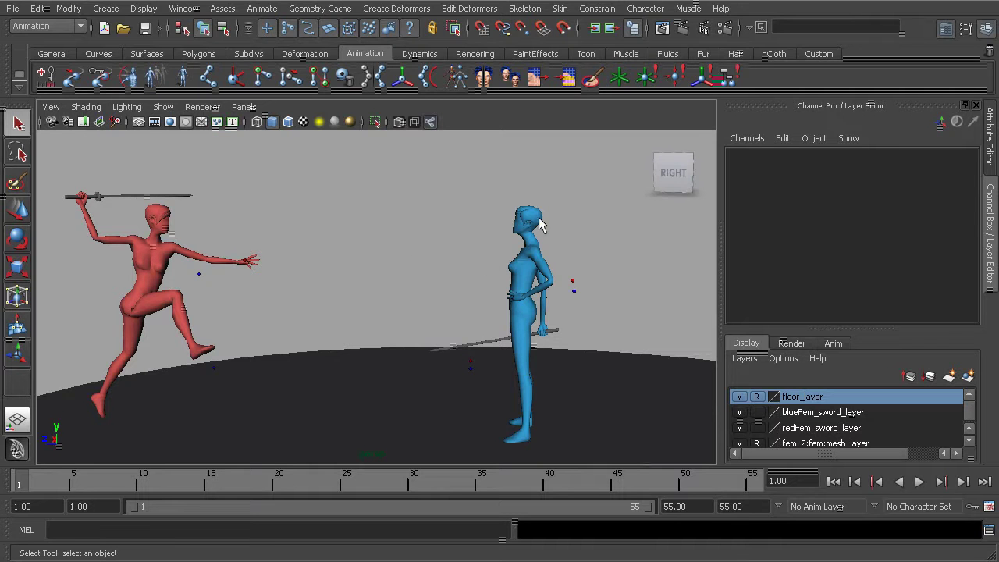
alt+middle_drag(301, 281, 417, 286)
mouse_move(417, 285)
alt+mouse_down()
mouse_move(430, 286)
mouse_move(412, 282)
alt+mouse_up()
scroll(412, 283, up, 1)
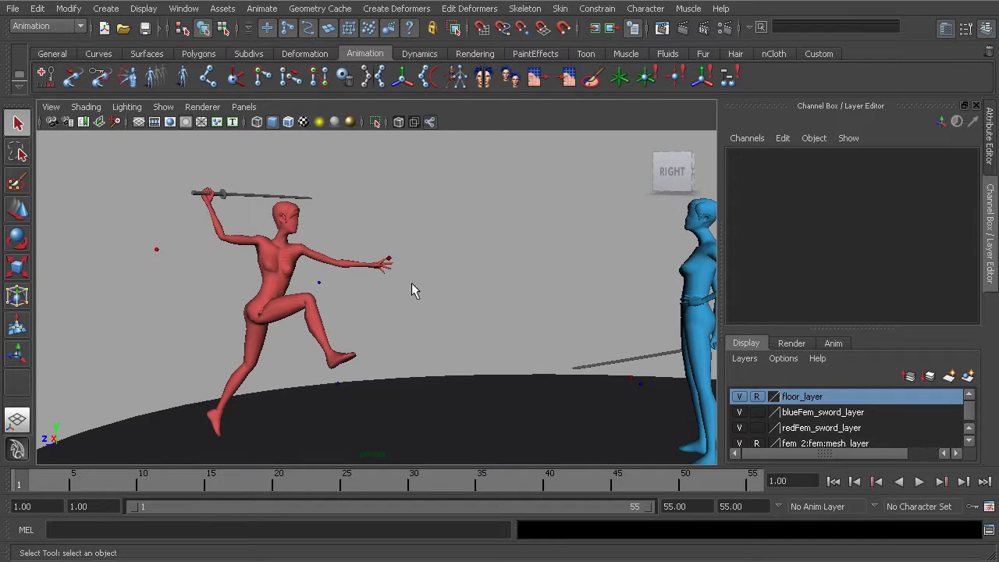
alt+middle_drag(401, 279, 316, 258)
scroll(340, 256, down, 2)
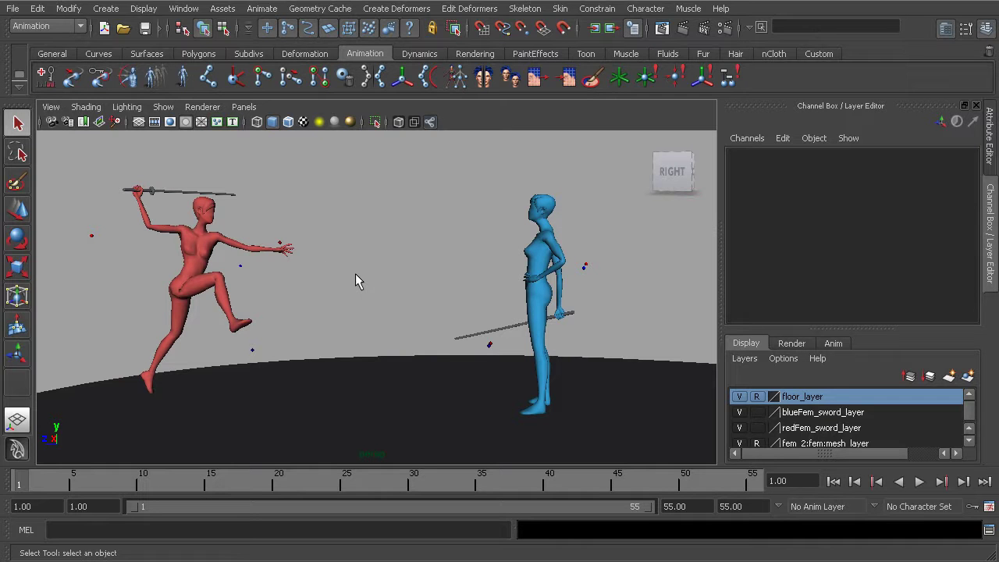
alt+middle_drag(352, 276, 345, 284)
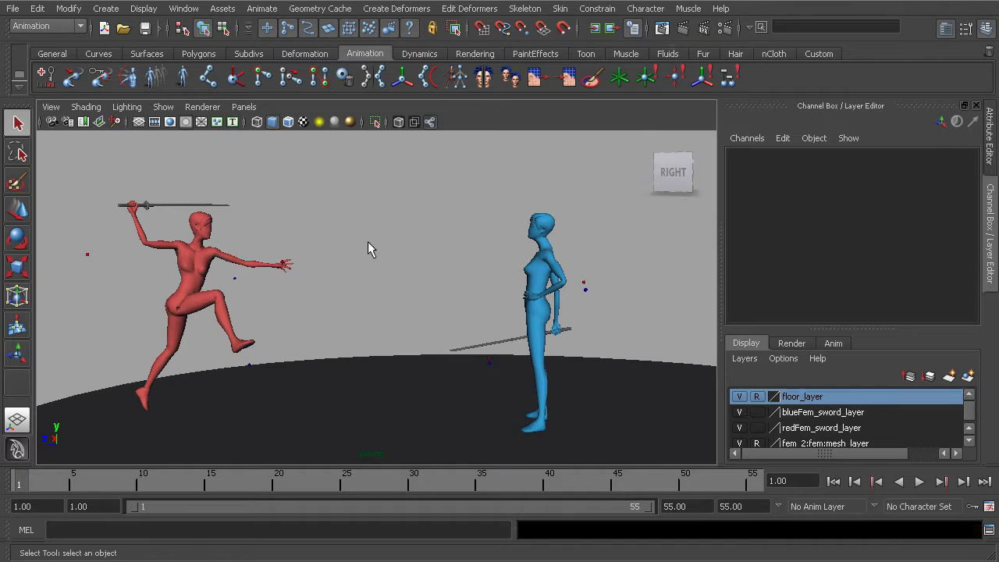
alt+drag(372, 298, 377, 292)
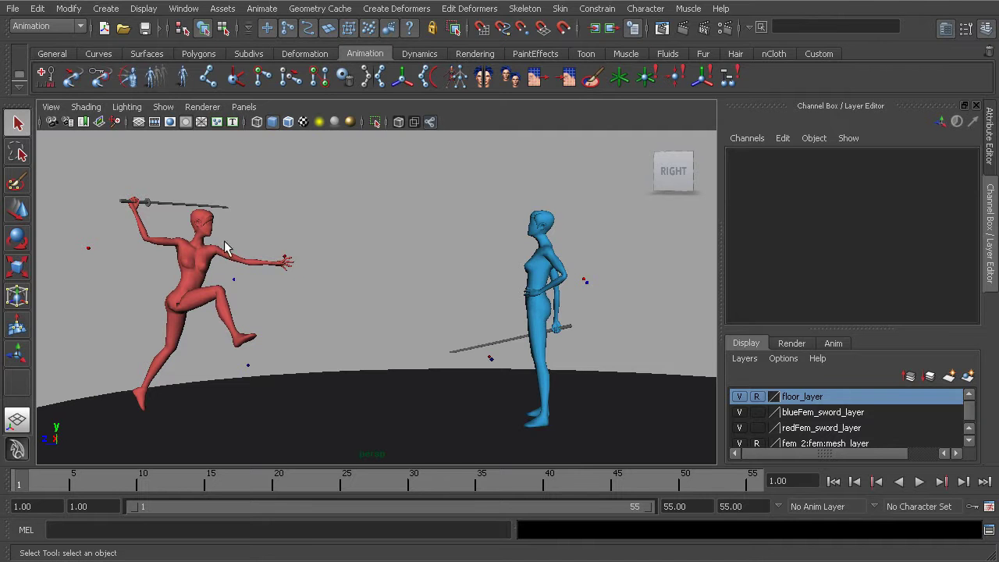
alt+drag(359, 304, 372, 358)
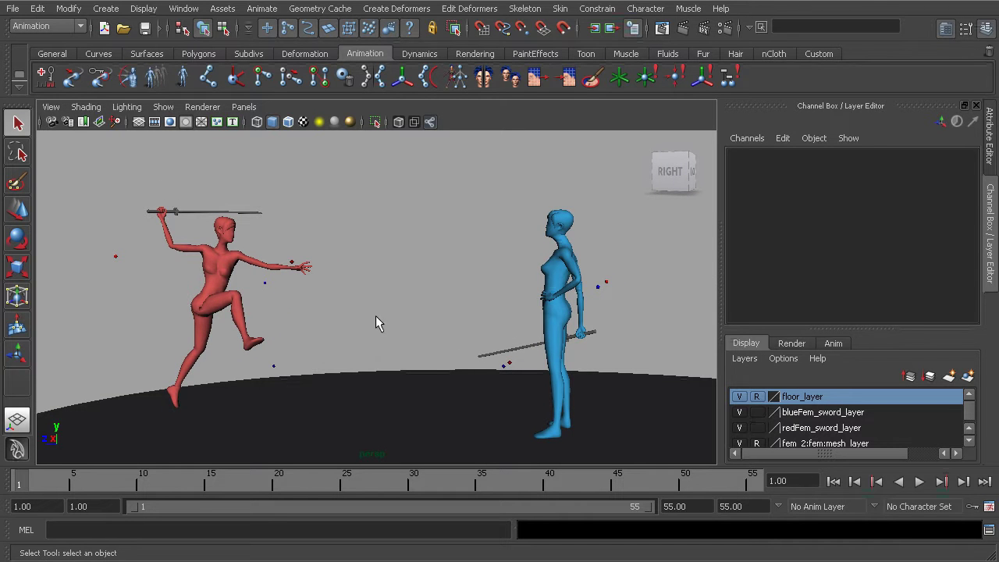
Step: Turn on the display of NURBS curves in the perspective view to reveal the rig controls
click(164, 107)
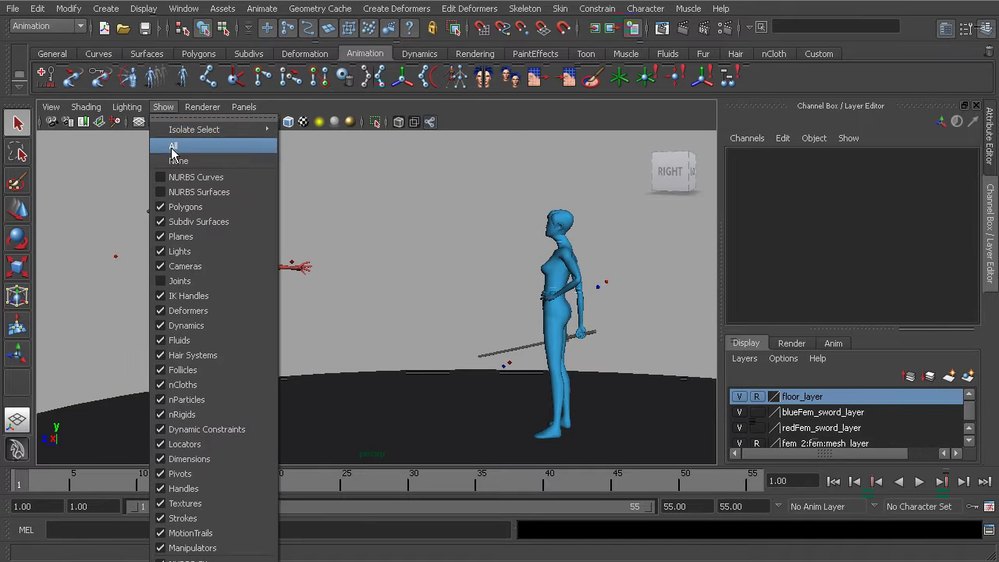
click(180, 177)
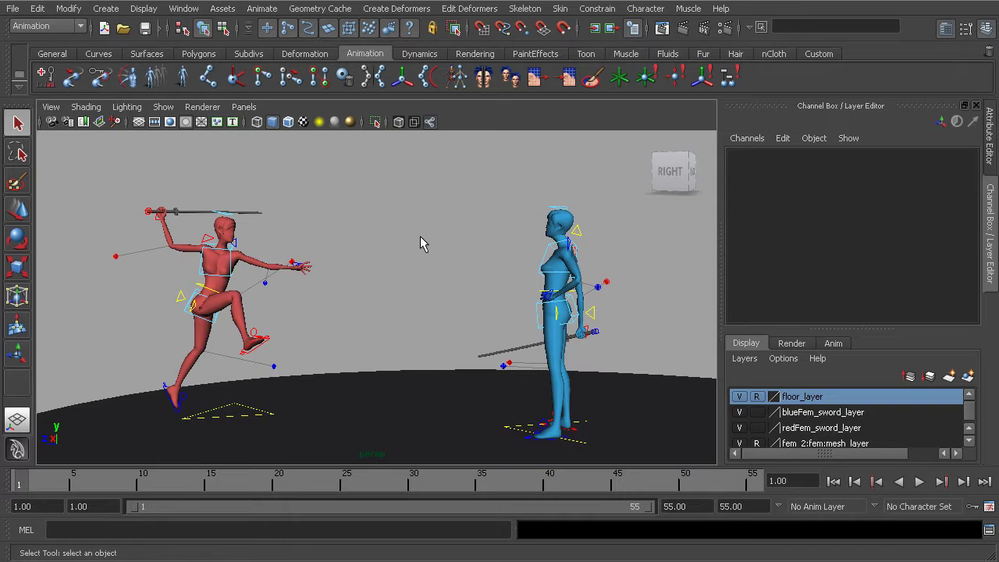
Step: Inspect the rig controls of the blue and red characters from several sides and distances
alt+drag(422, 243, 370, 307)
alt+drag(474, 386, 308, 331)
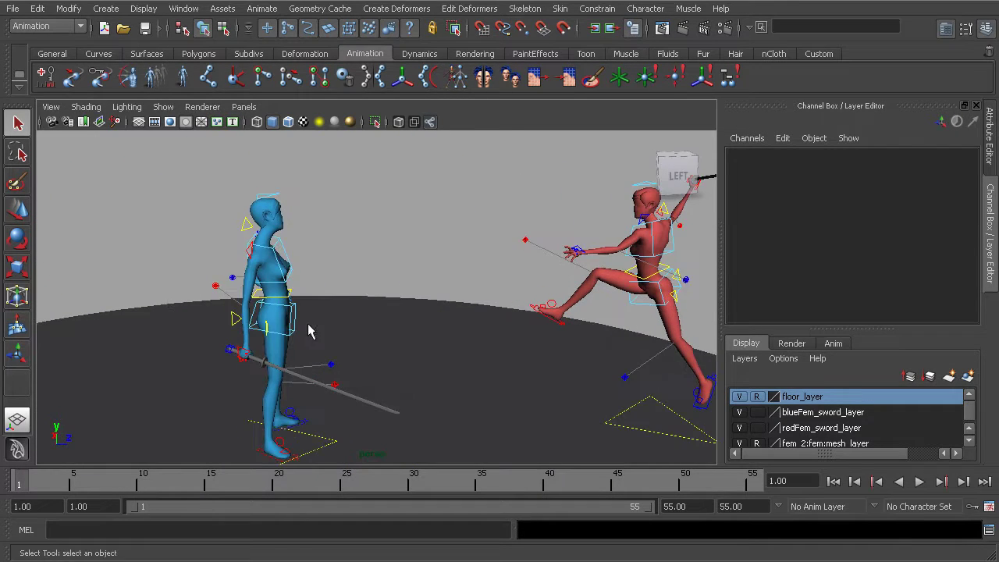
alt+middle_drag(437, 263, 343, 266)
alt+right_drag(344, 265, 325, 269)
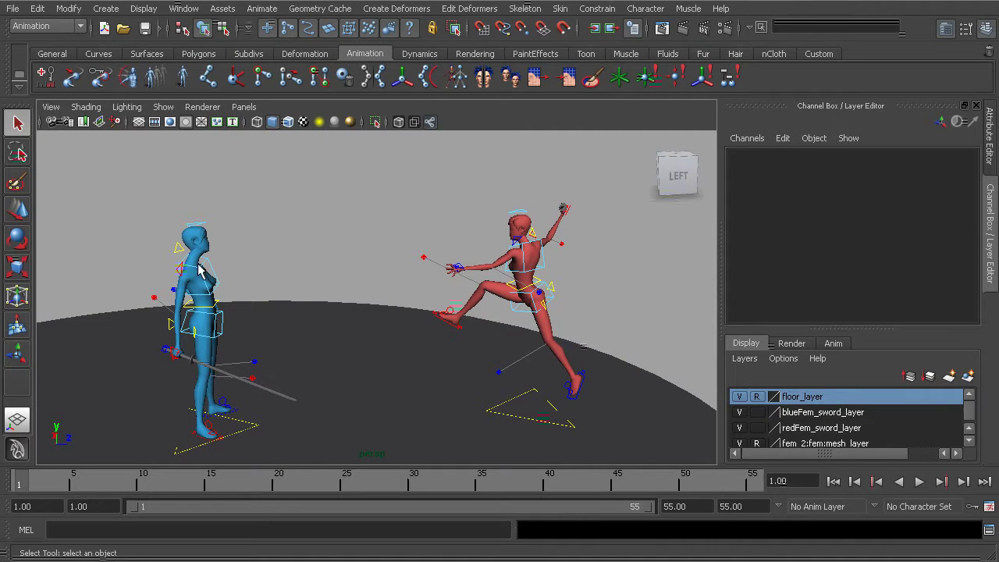
alt+drag(199, 297, 252, 322)
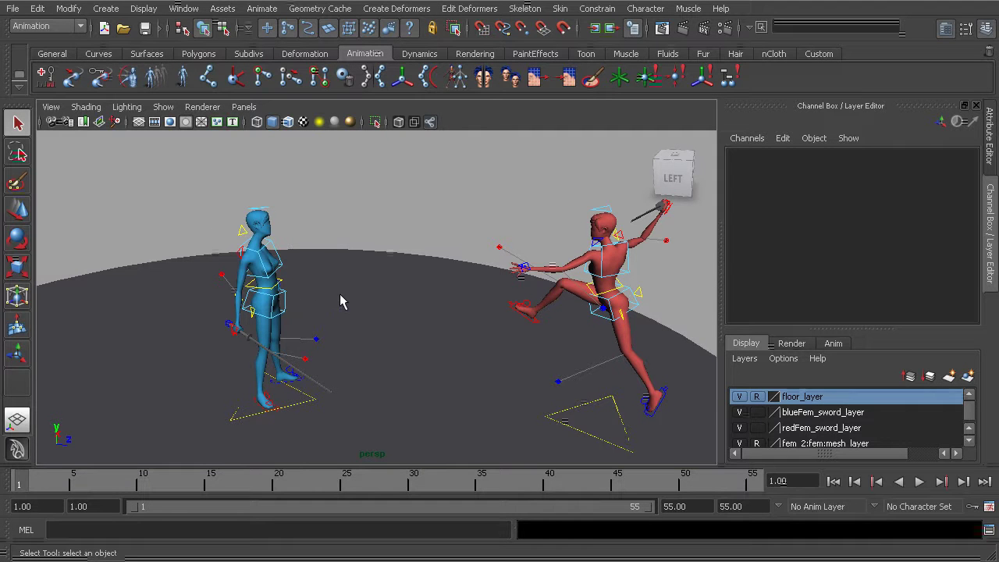
alt+drag(341, 301, 346, 238)
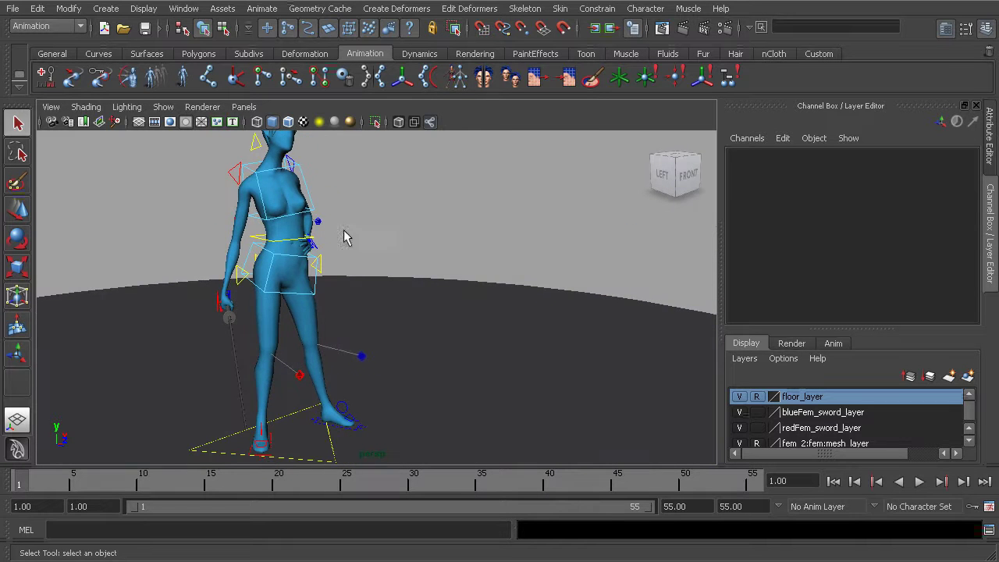
alt+drag(336, 290, 273, 304)
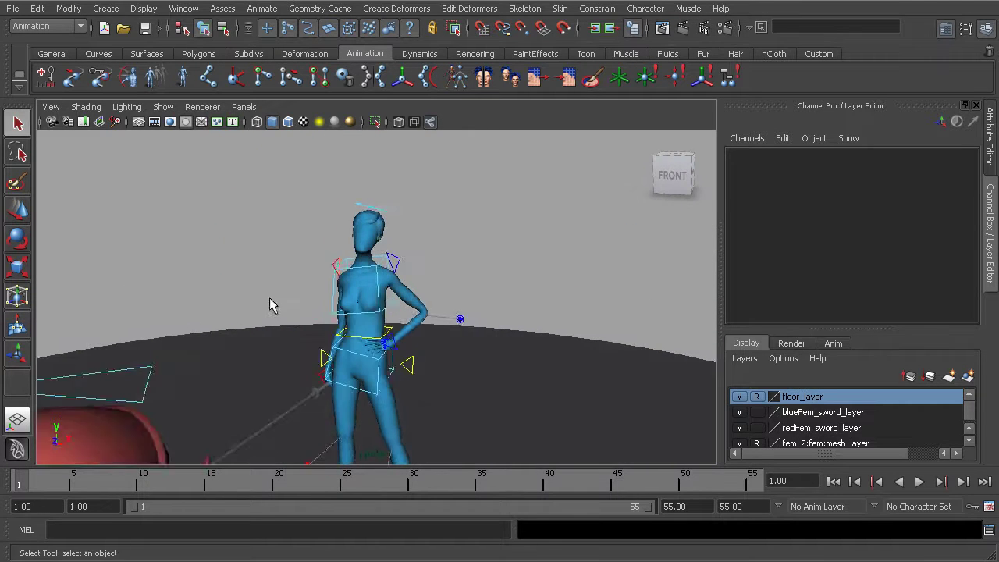
alt+right_drag(272, 304, 399, 346)
alt+middle_drag(399, 347, 378, 313)
alt+drag(478, 310, 458, 314)
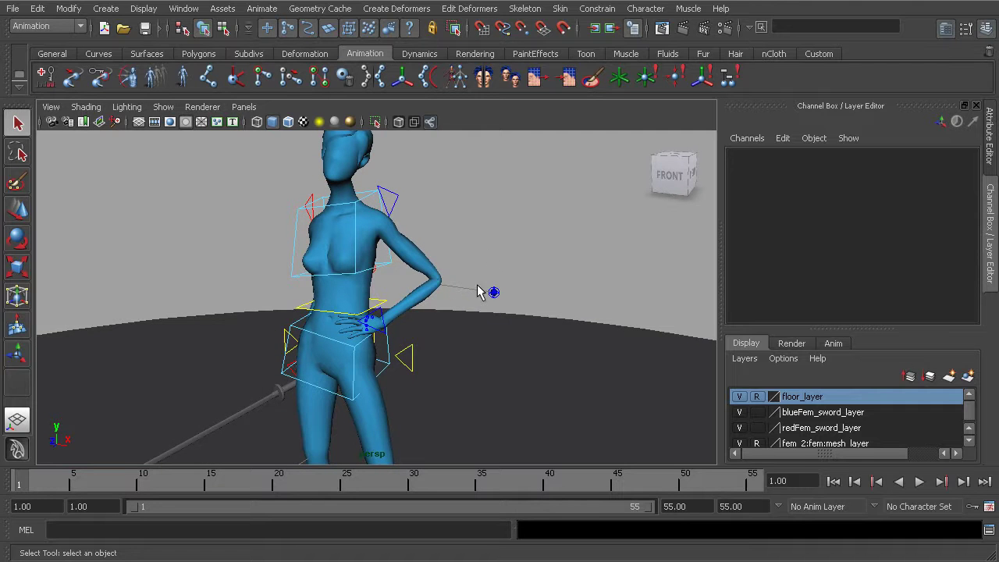
alt+middle_drag(451, 290, 468, 311)
alt+right_drag(446, 273, 285, 263)
alt+drag(285, 264, 417, 270)
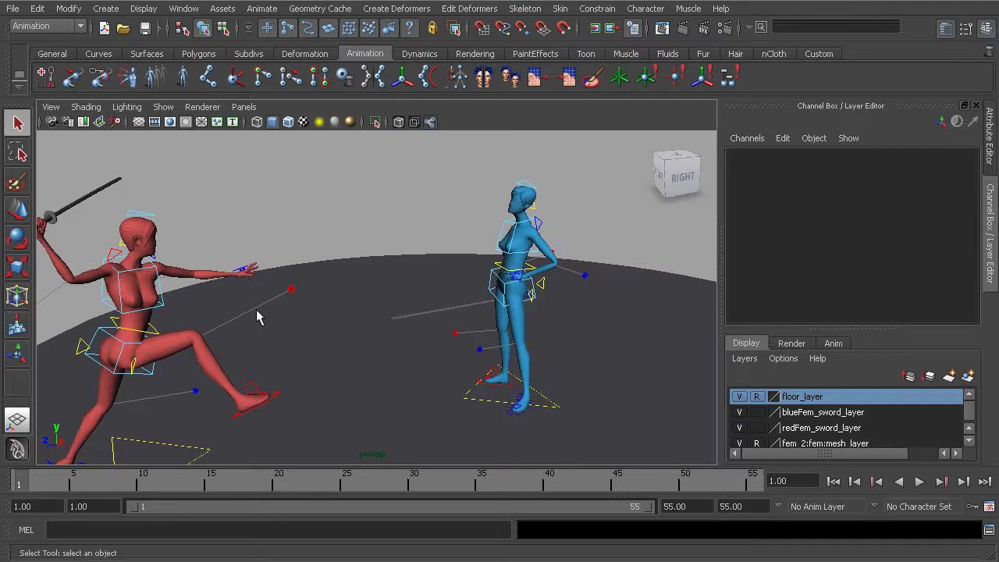
alt+right_drag(260, 317, 319, 263)
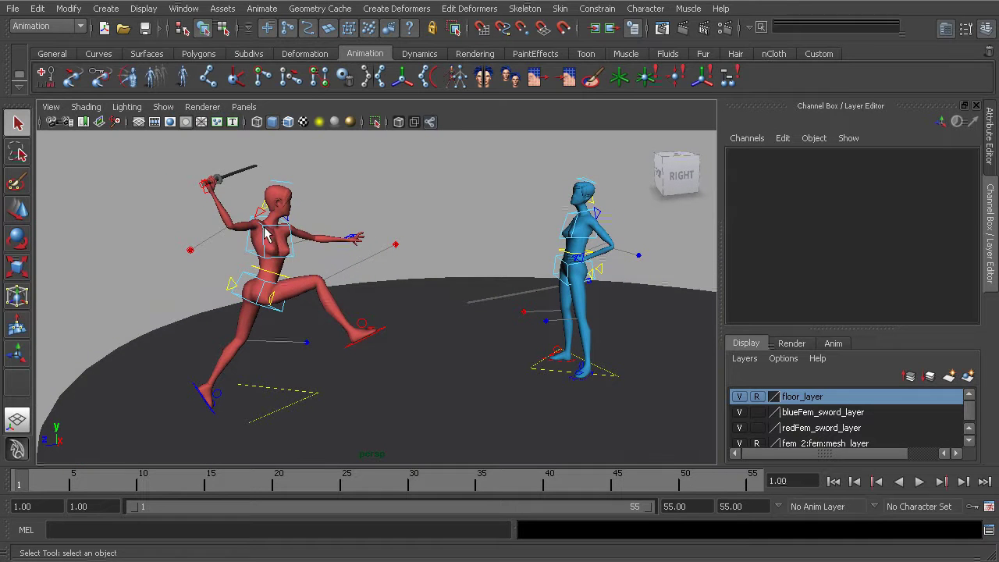
alt+drag(266, 233, 315, 305)
Step: Select the blue character's left foot control and add the right foot control to the selection
alt+right_drag(315, 306, 422, 353)
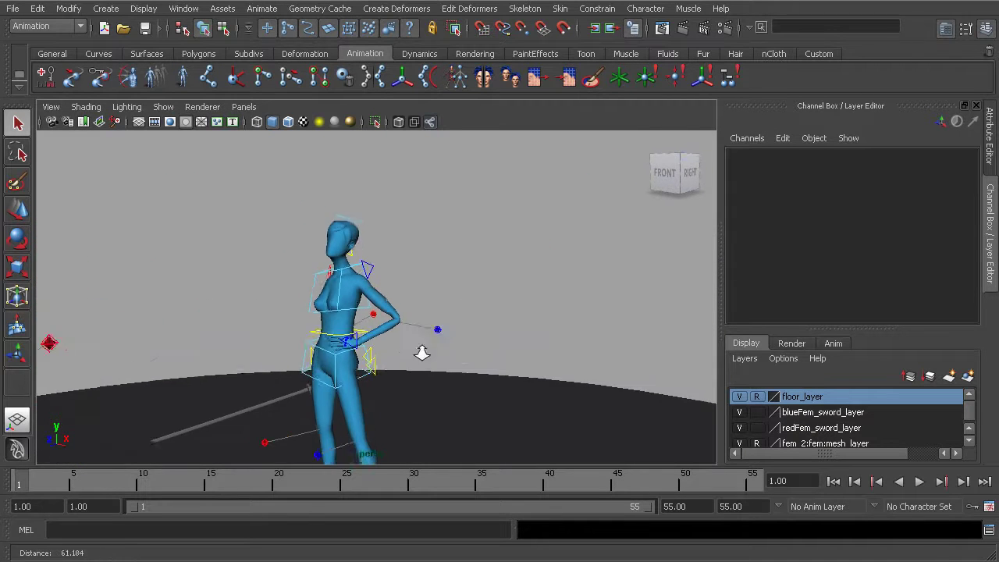
alt+drag(421, 353, 437, 299)
alt+middle_drag(437, 299, 466, 274)
alt+right_drag(414, 288, 435, 375)
alt+middle_drag(435, 374, 425, 169)
alt+right_drag(425, 169, 462, 360)
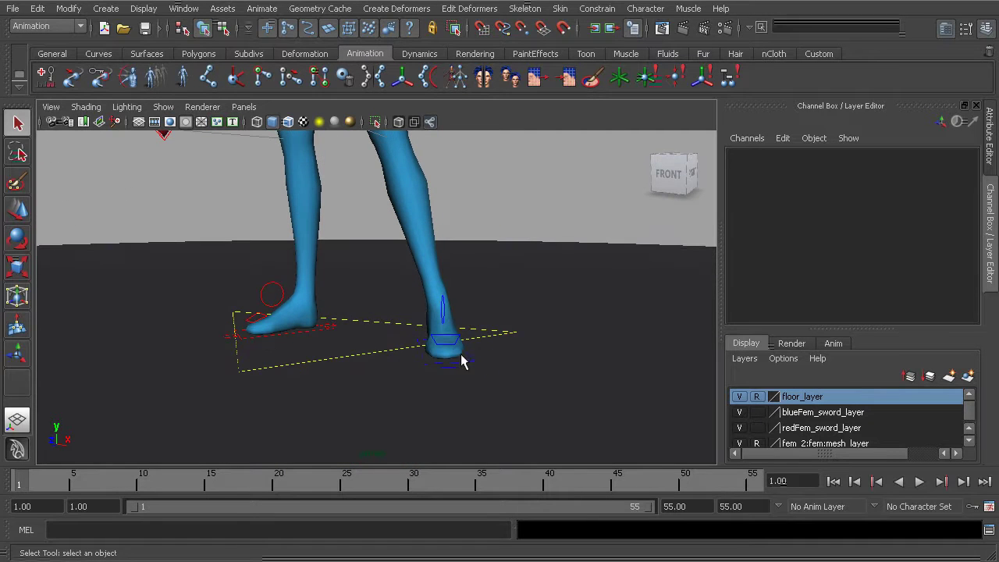
click(476, 364)
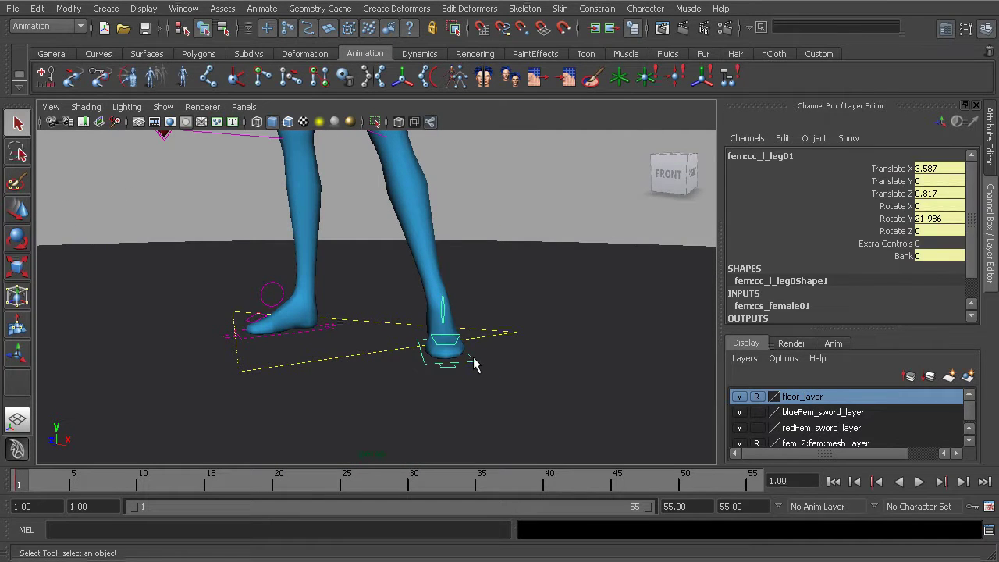
shift+click(289, 337)
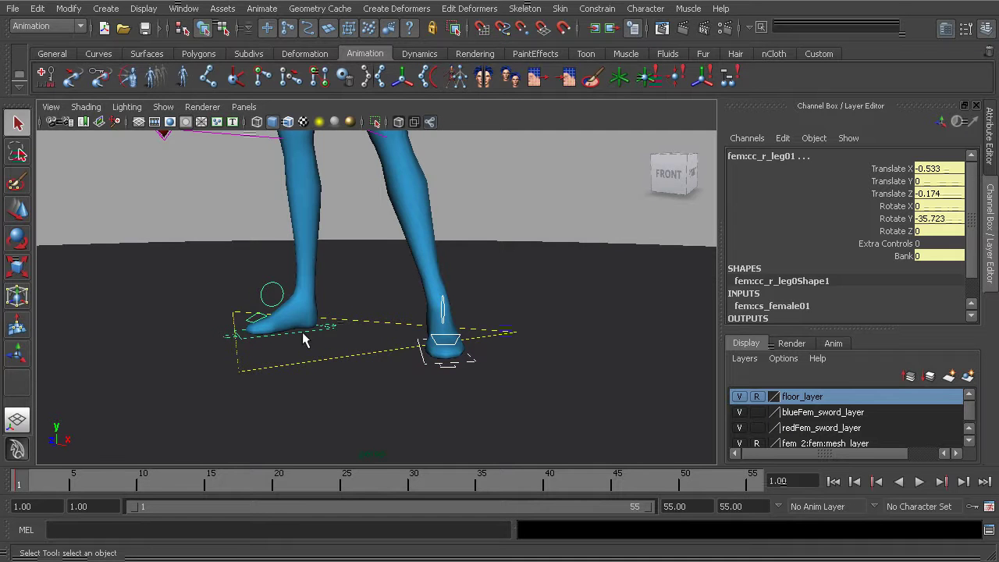
Step: Add the blue character's left and right knee controls to the selection
scroll(328, 313, down, 5)
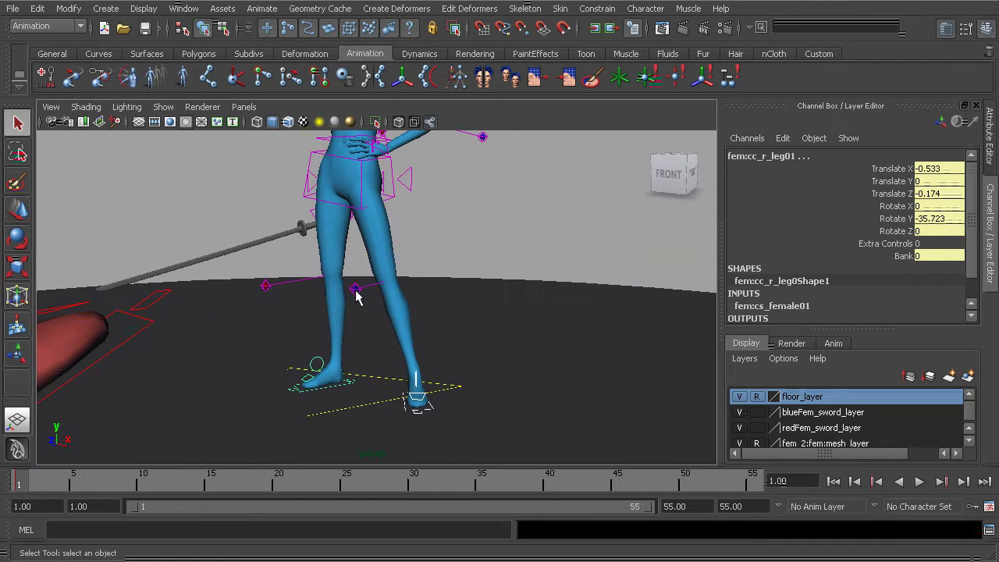
click(355, 291)
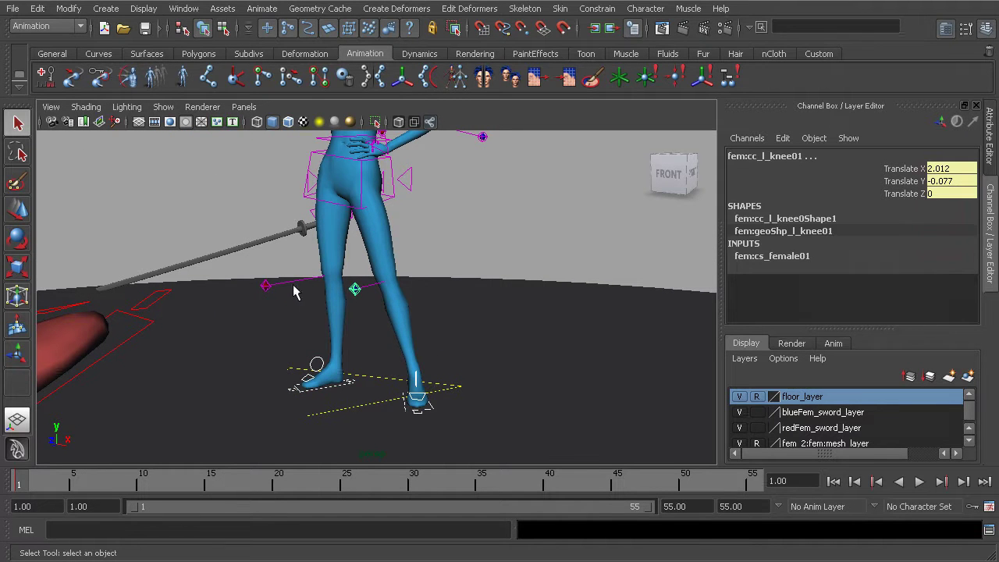
shift+click(264, 285)
Step: Add the blue character's center-of-gravity control at the hips to the selection
alt+middle_drag(435, 297, 433, 426)
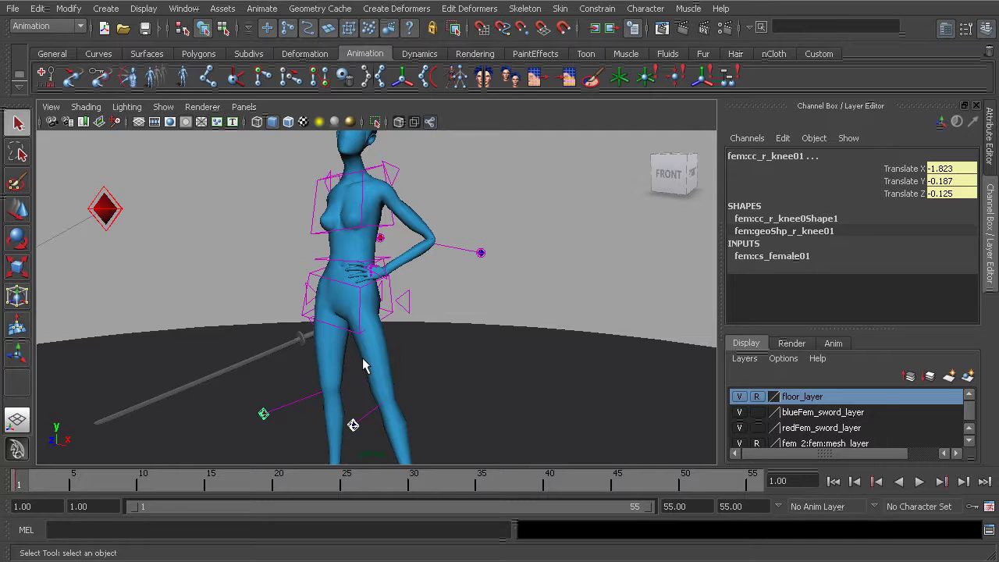
alt+right_drag(366, 364, 441, 301)
alt+middle_drag(442, 301, 442, 310)
alt+drag(442, 310, 446, 346)
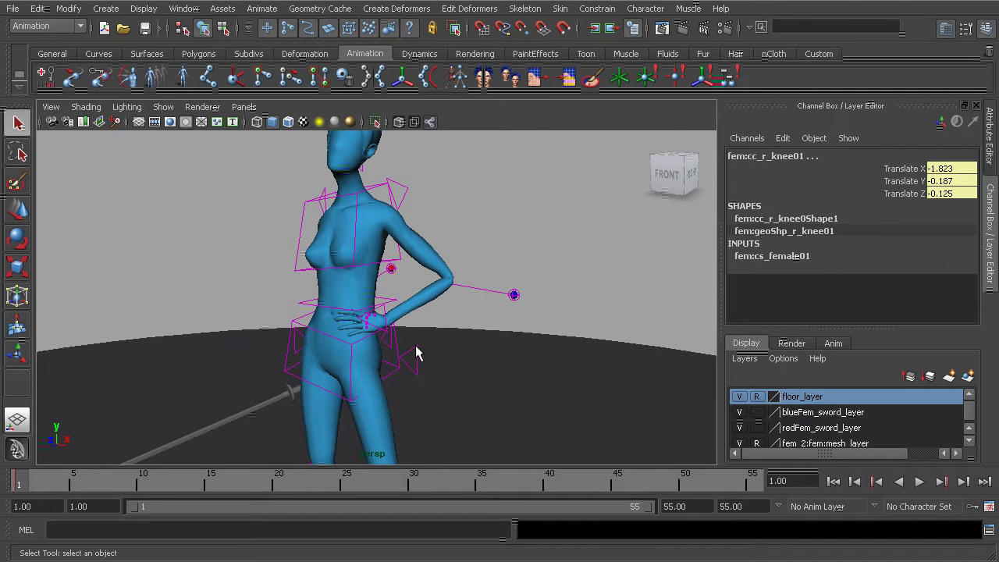
click(416, 353)
alt+drag(418, 363, 392, 359)
mouse_move(466, 352)
alt+mouse_down()
mouse_move(487, 351)
mouse_move(455, 348)
alt+mouse_up()
alt+right_drag(454, 347, 520, 352)
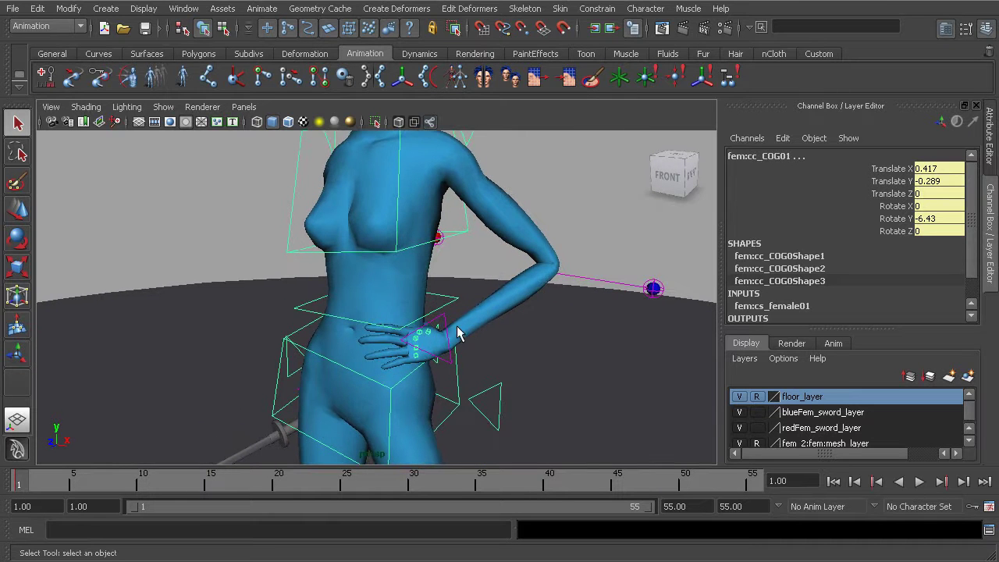
Step: Add the blue character's left and right arm controls and both elbow controls to the selection
click(446, 326)
alt+drag(401, 361, 373, 279)
click(353, 295)
click(516, 291)
click(346, 279)
Step: Try moving all the selected controls together with the Move tool and undo the move
scroll(318, 328, down, 5)
key(w)
key(ctrl+z)
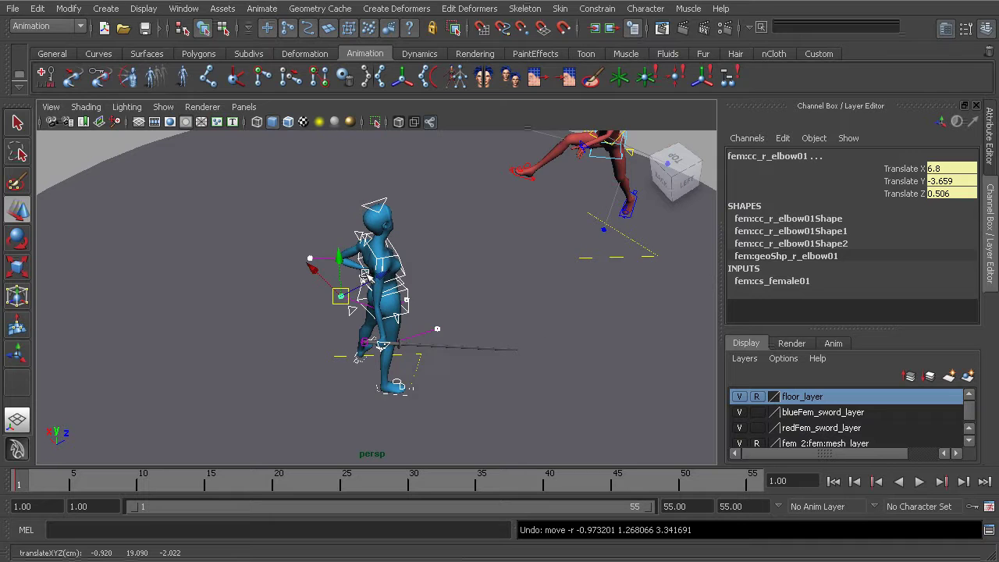
Step: Open the Script Editor and copy the nine recorded select commands, from fem:cc_l_leg01 to fem:cc_r_elbow01, into the empty MEL input area
click(989, 531)
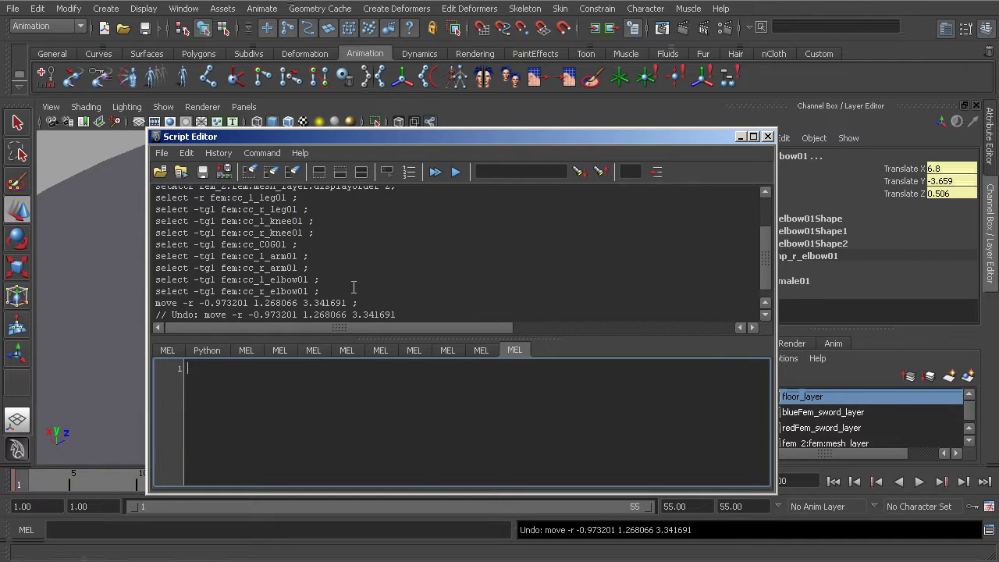
scroll(354, 287, up, 2)
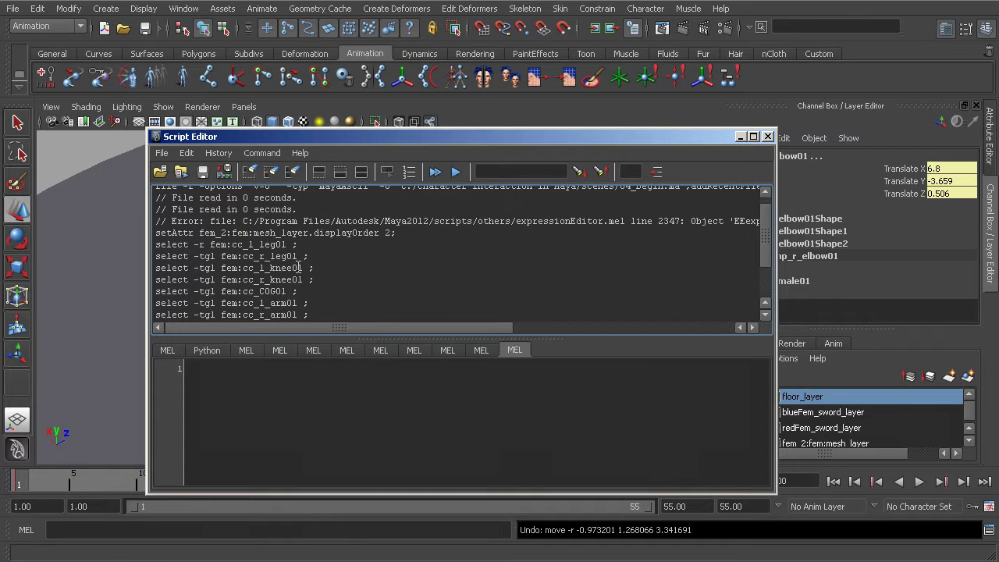
scroll(299, 268, down, 2)
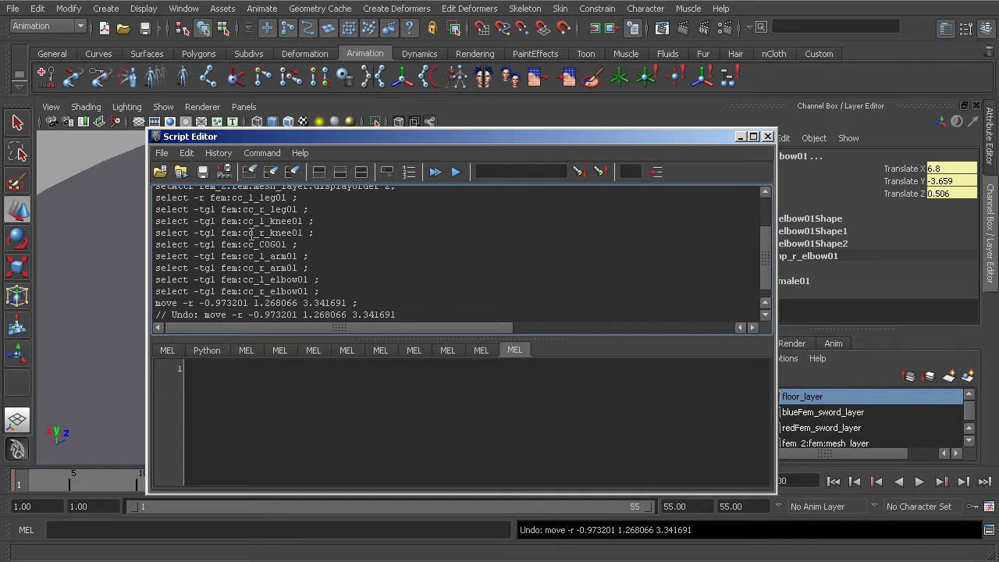
scroll(246, 234, up, 2)
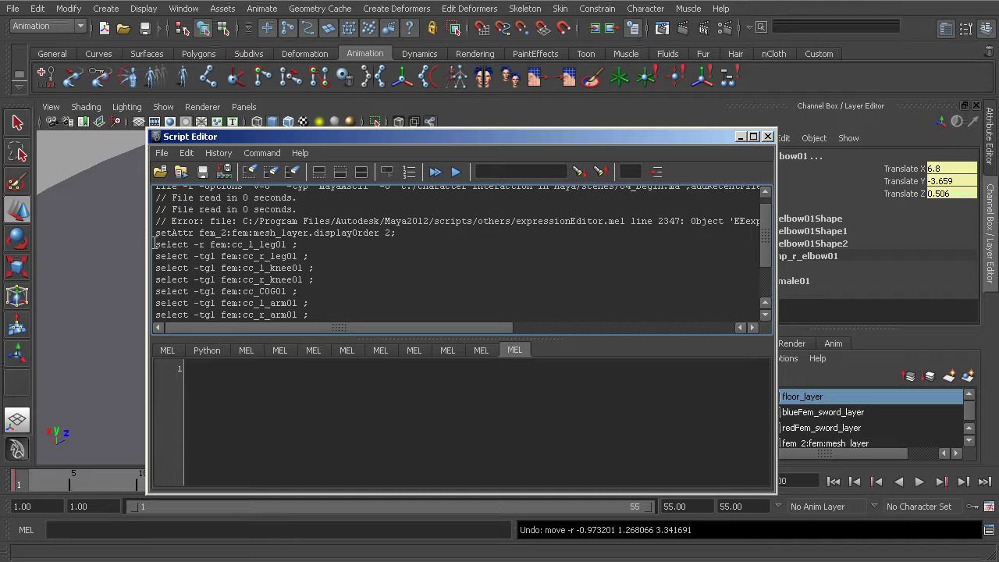
drag(154, 245, 322, 278)
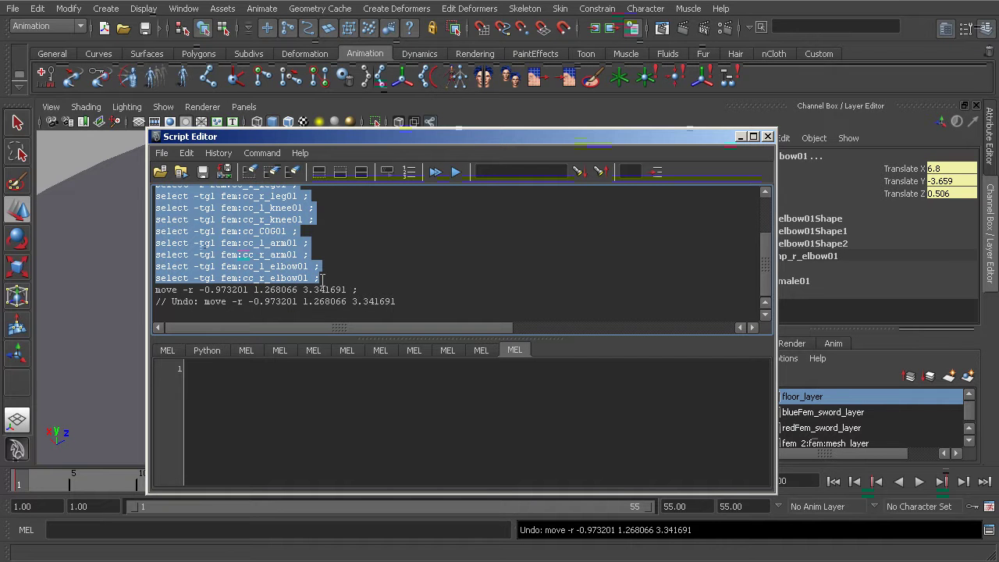
click(256, 395)
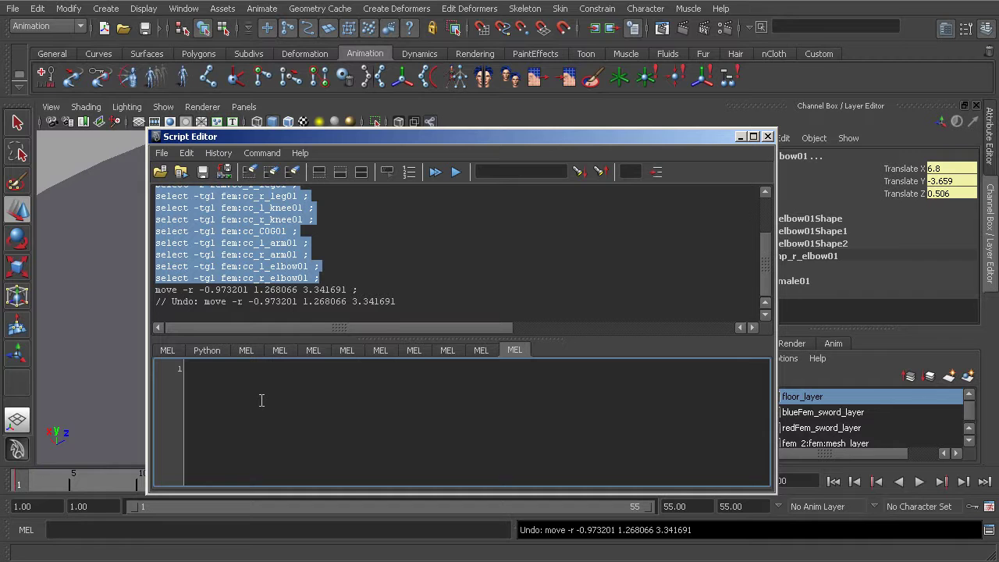
text(select -r fem:cc_l_leg01 ; select -tgl fem:cc_r_leg01 ; select -tgl fem:cc_l_knee01 ; select -tgl fem:cc_r_knee01 ; select -tgl fem:cc_COG01 ; select -tgl fem:cc_l_arm01 ; select -tgl fem:cc_r_arm01 ; select -tgl fem:cc_l_elbow01 ; select -tgl fem:cc_r_elbow01 ;)
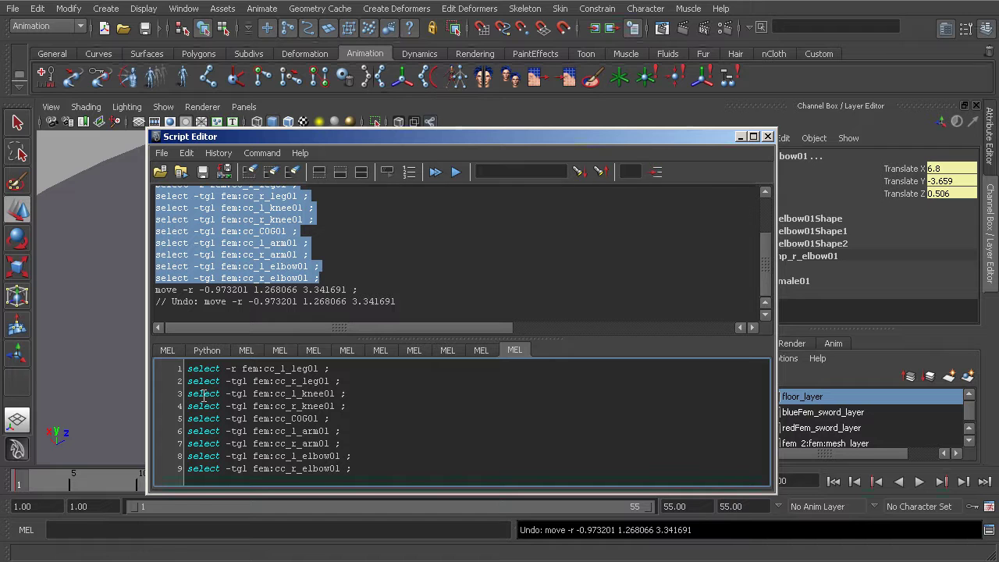
Step: Wrap the select commands in a MEL procedure, with "proc femCtrl(){" above the first line and "}" below the last
key(Return)
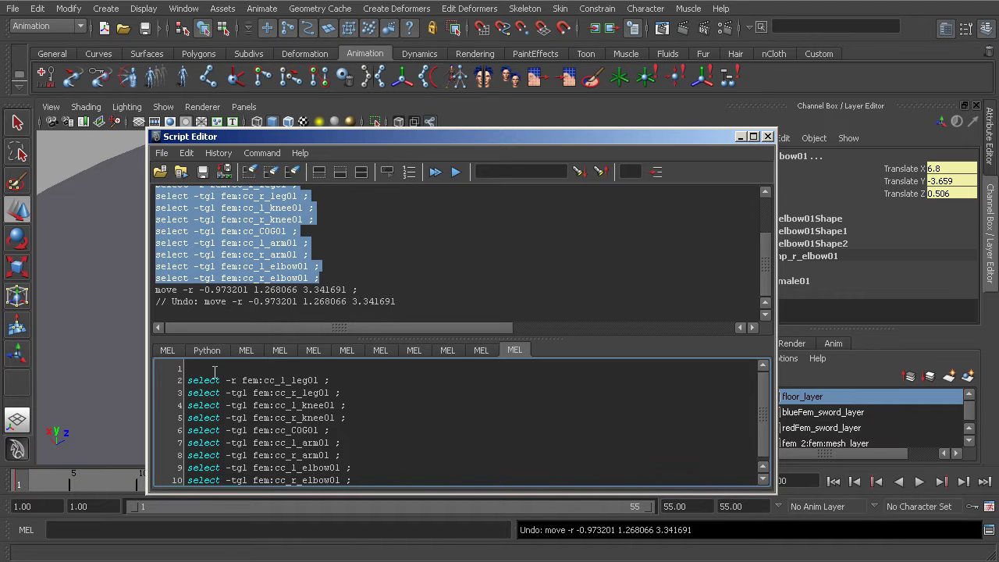
text(proc femCtrl(){)
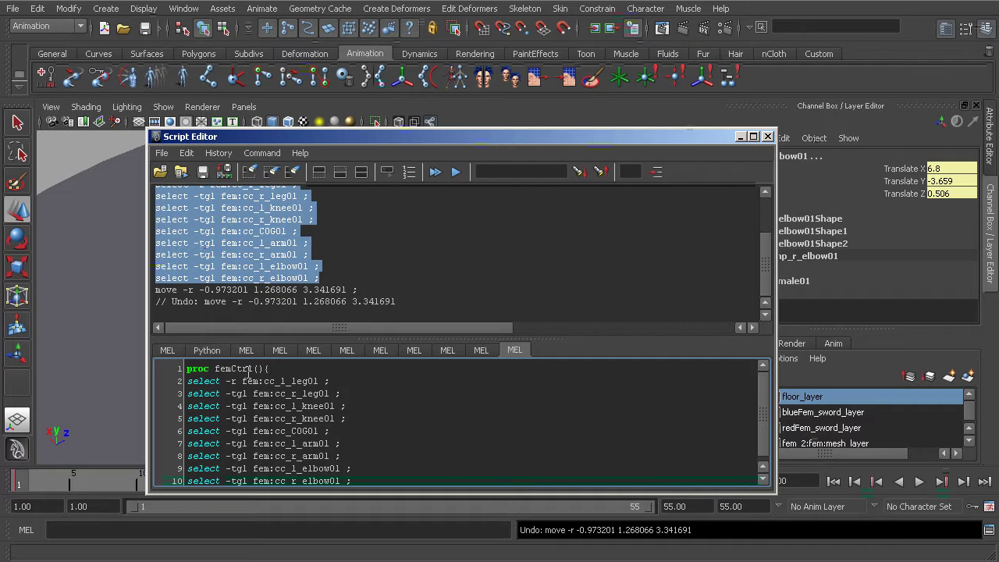
scroll(264, 375, down, 1)
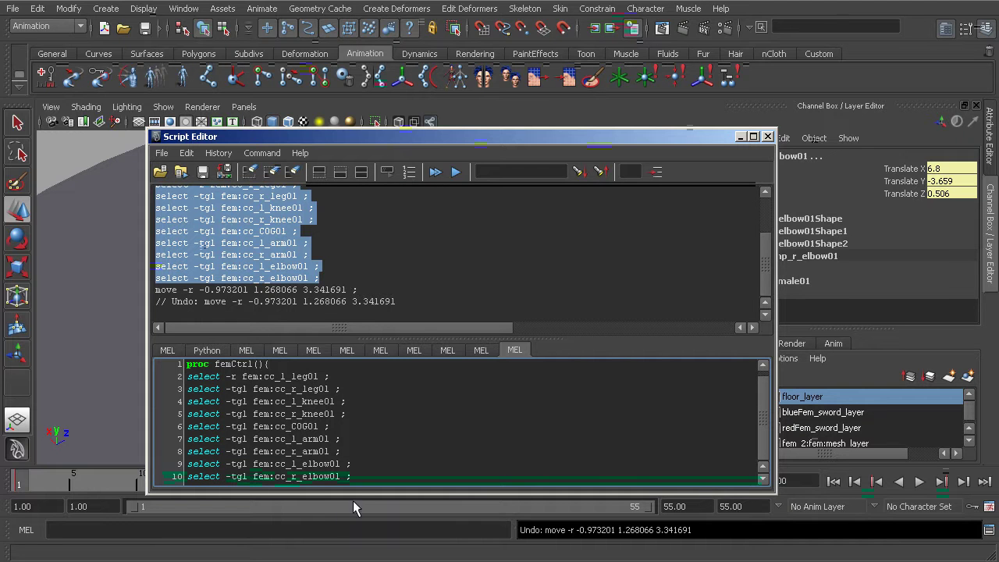
key(Return)
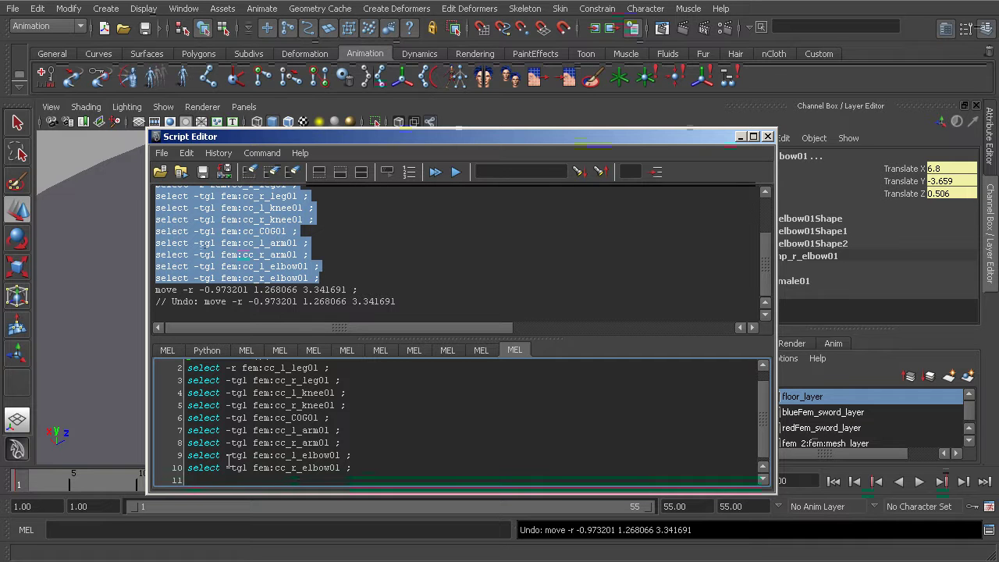
scroll(234, 462, up, 1)
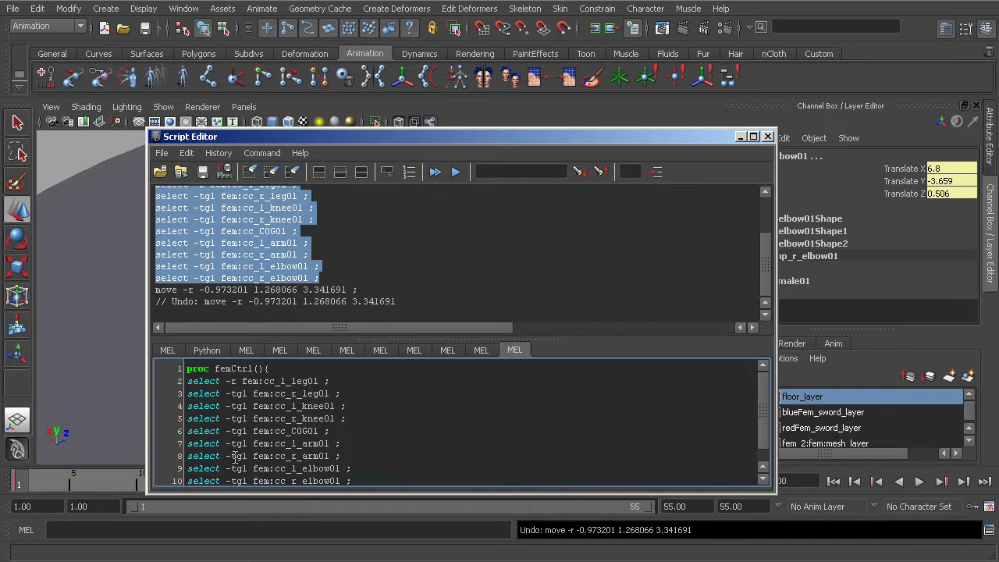
text(})
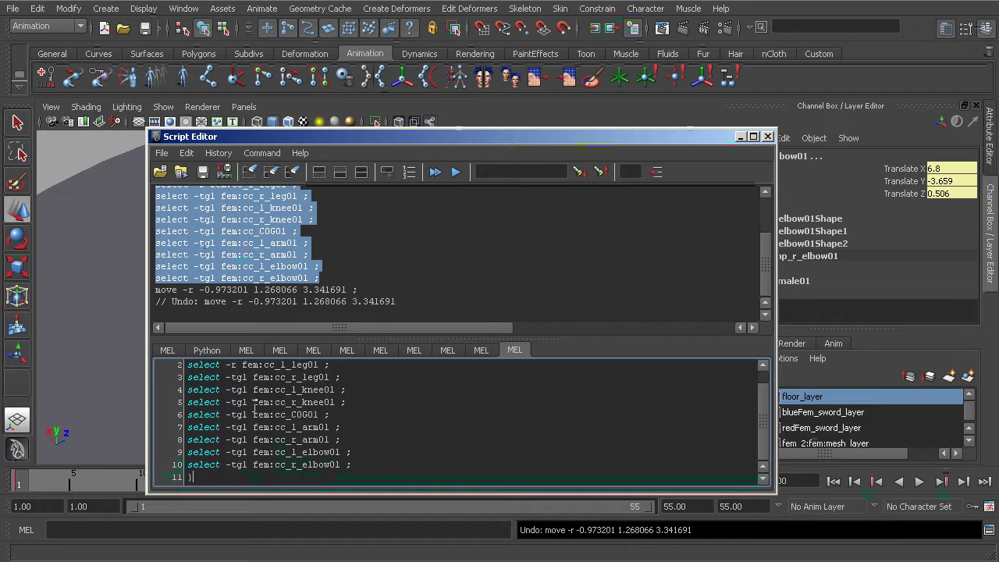
scroll(231, 395, up, 1)
drag(216, 369, 255, 368)
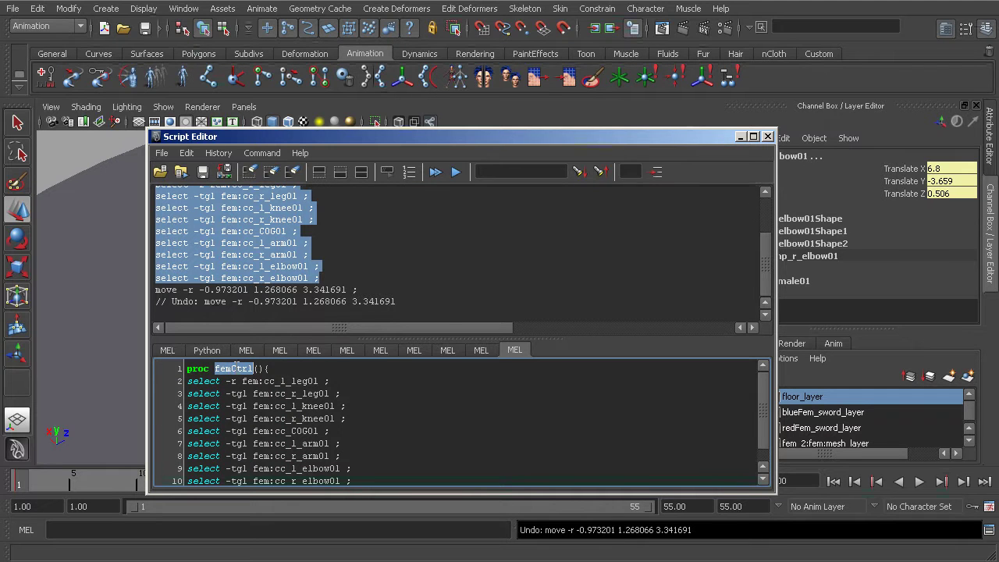
click(221, 369)
drag(217, 369, 255, 369)
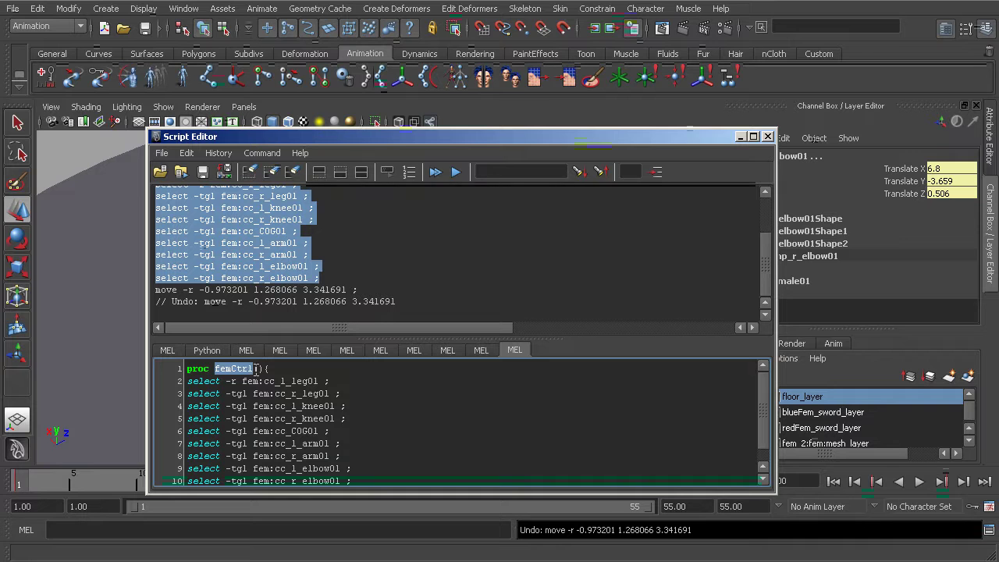
scroll(261, 438, down, 1)
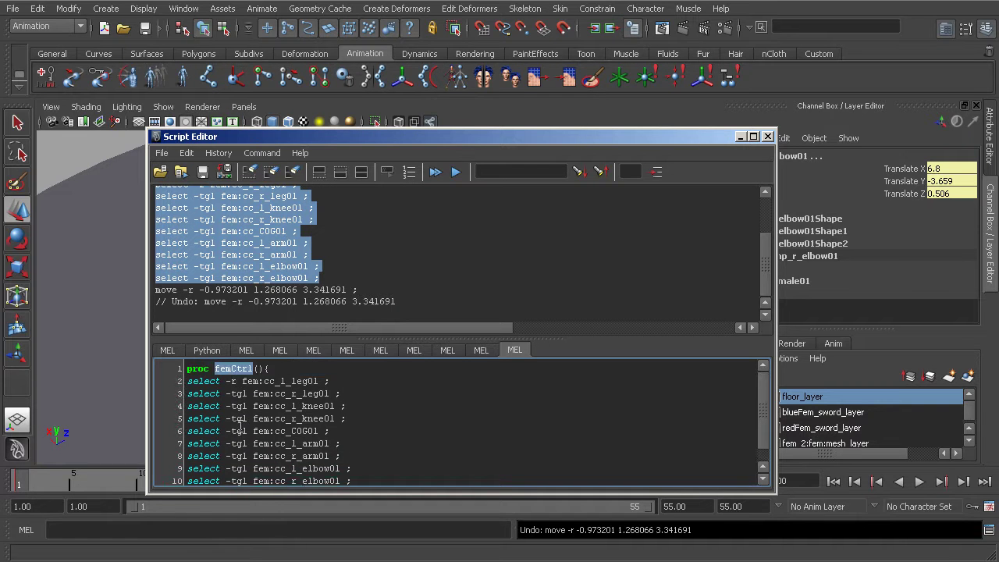
scroll(242, 429, down, 1)
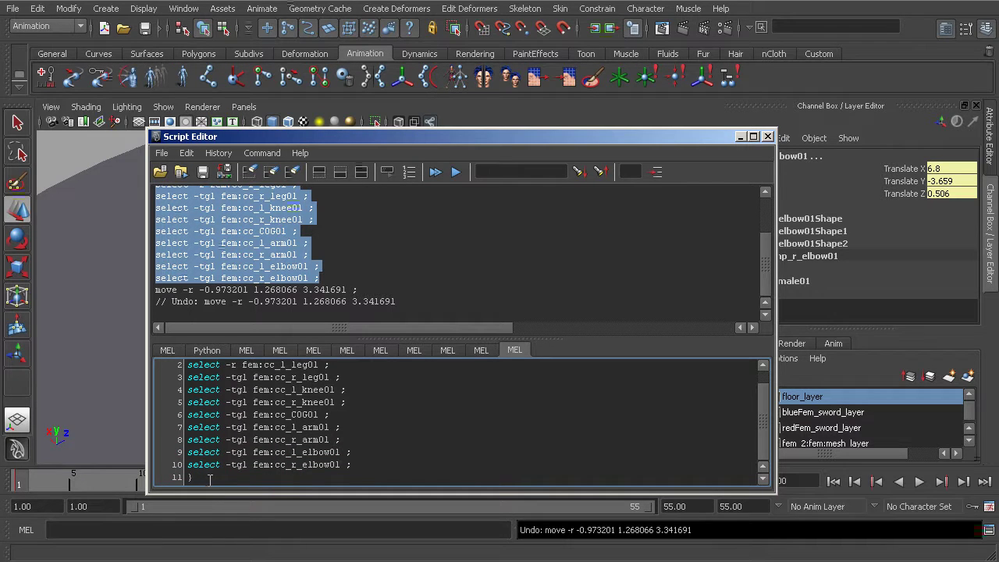
Step: Move the Script Editor aside and select the red character's right elbow control to check its namespace prefix
drag(479, 139, 461, 368)
alt+drag(426, 265, 380, 290)
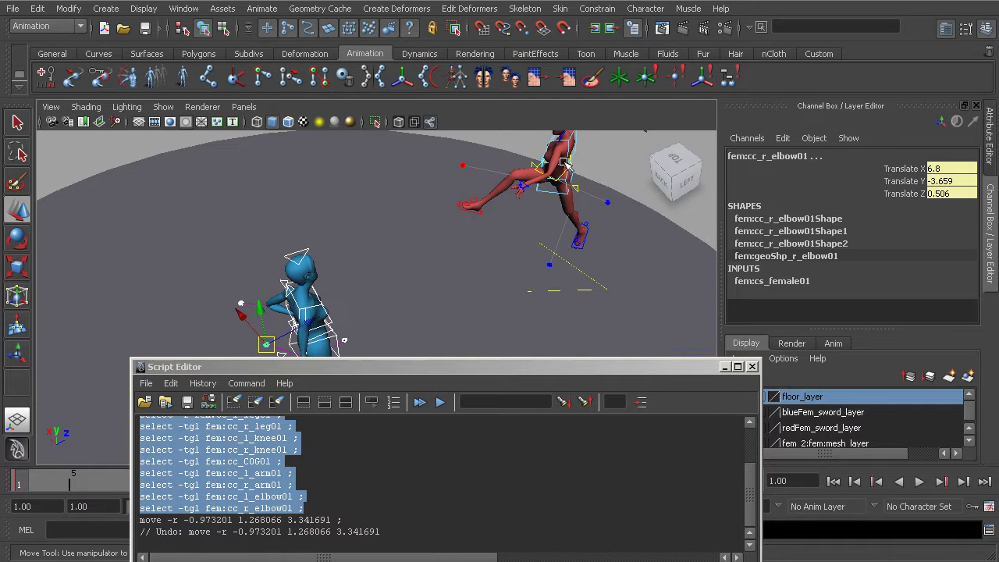
drag(419, 368, 395, 308)
alt+middle_drag(553, 195, 510, 233)
alt+drag(510, 233, 502, 161)
click(500, 157)
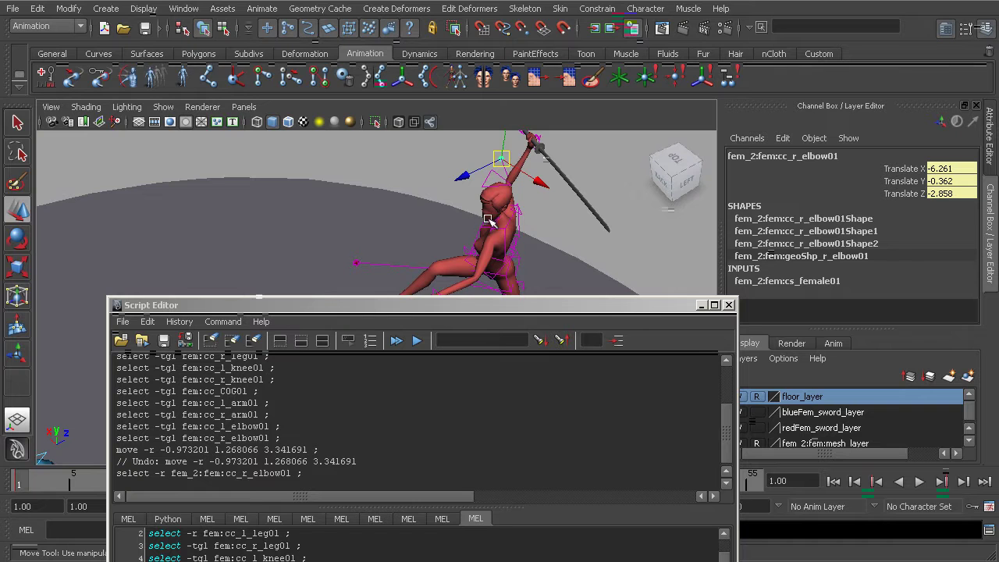
alt+middle_drag(273, 247, 270, 185)
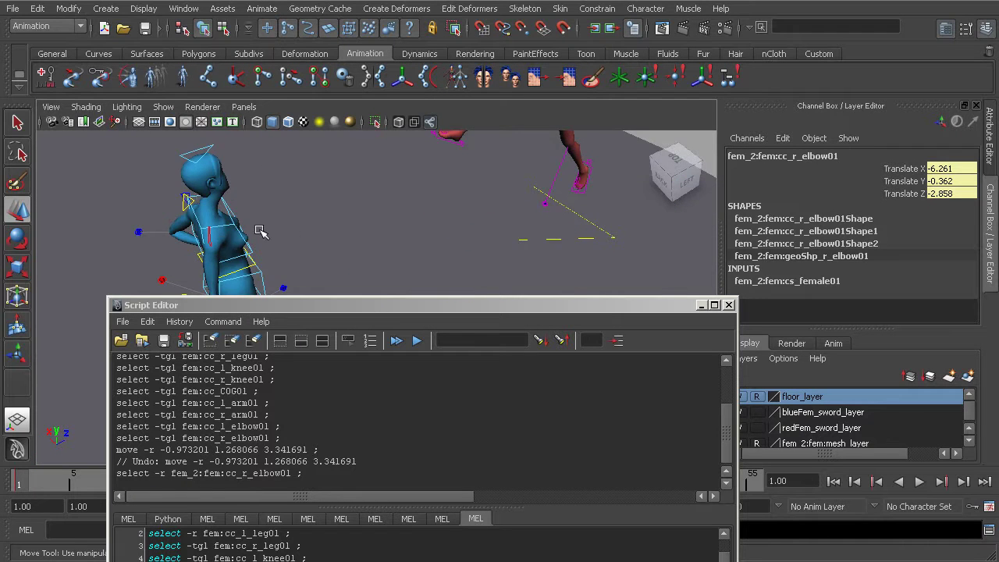
alt+middle_drag(498, 184, 474, 288)
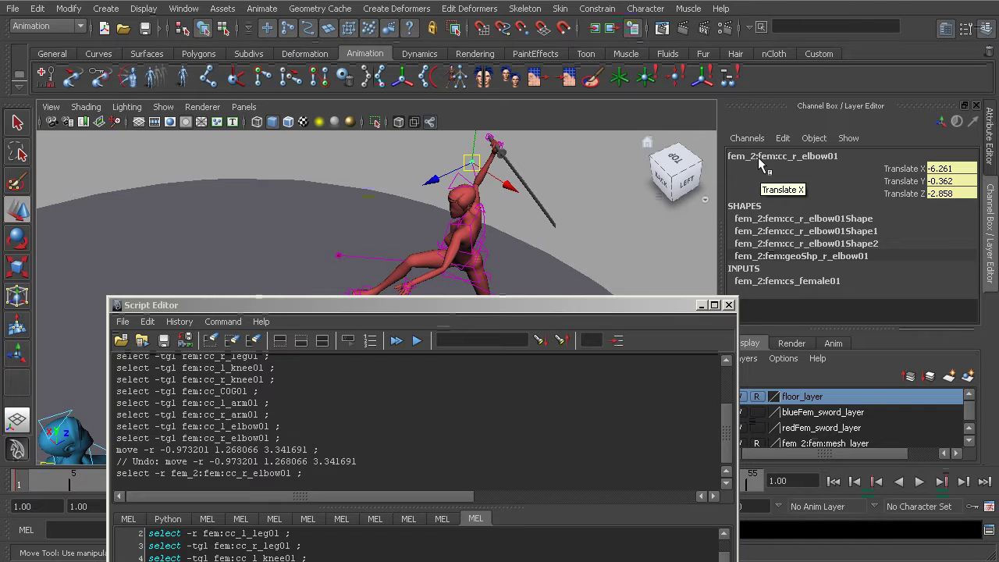
Step: Duplicate the whole femCtrl procedure below the original, leaving one blank line between the two
drag(418, 307, 438, 144)
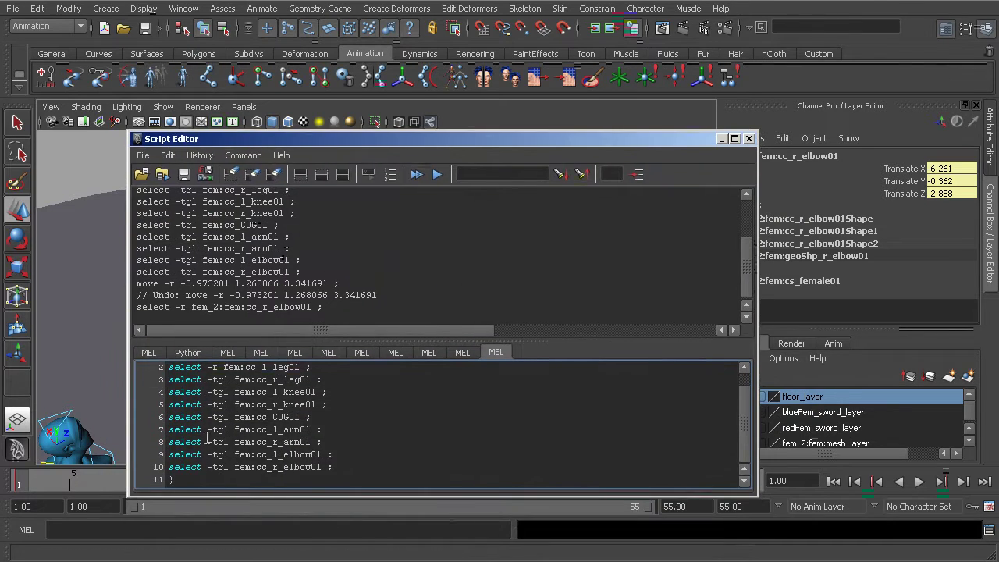
drag(208, 442, 202, 442)
scroll(275, 451, up, 1)
scroll(275, 428, down, 1)
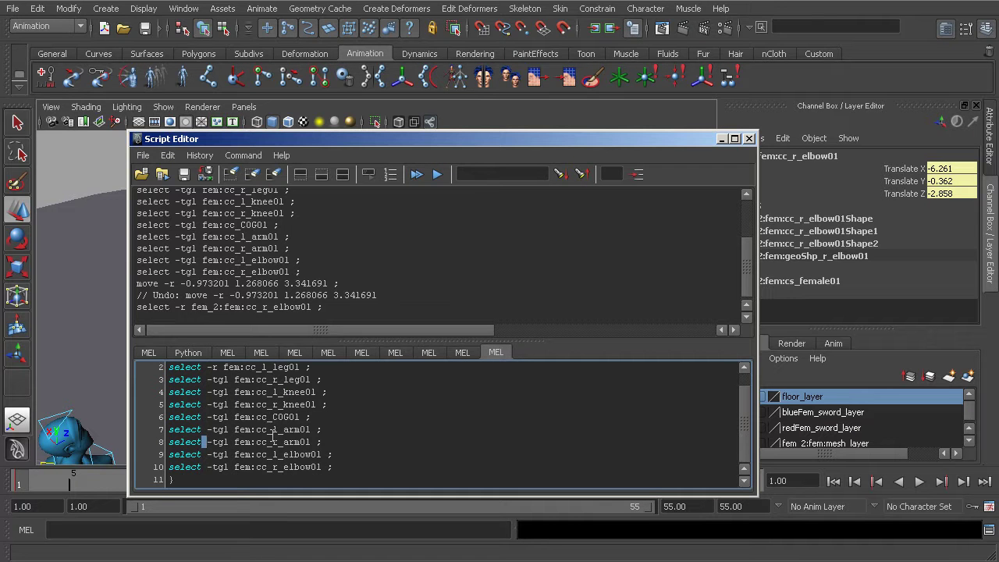
drag(192, 482, 168, 371)
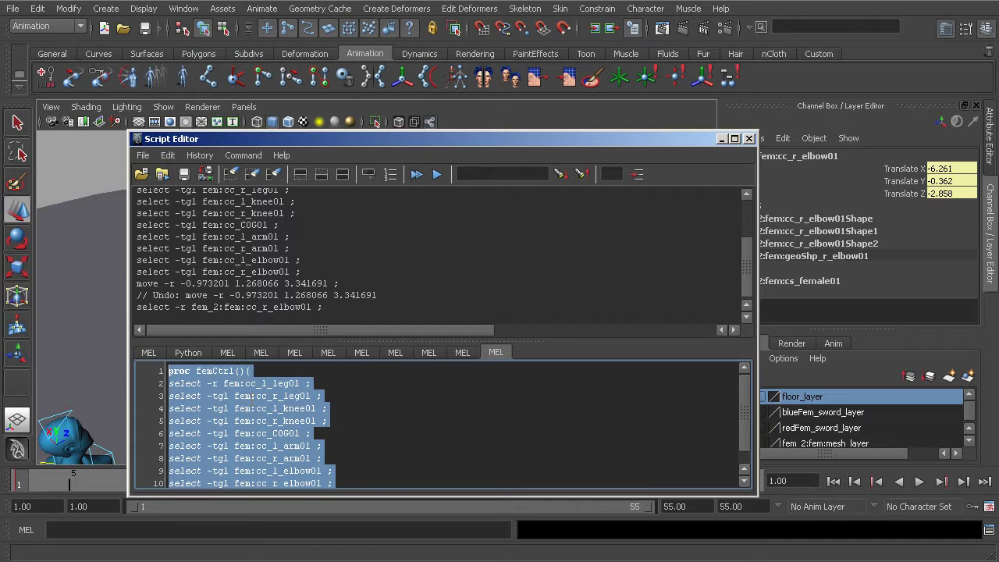
scroll(167, 478, down, 1)
click(181, 479)
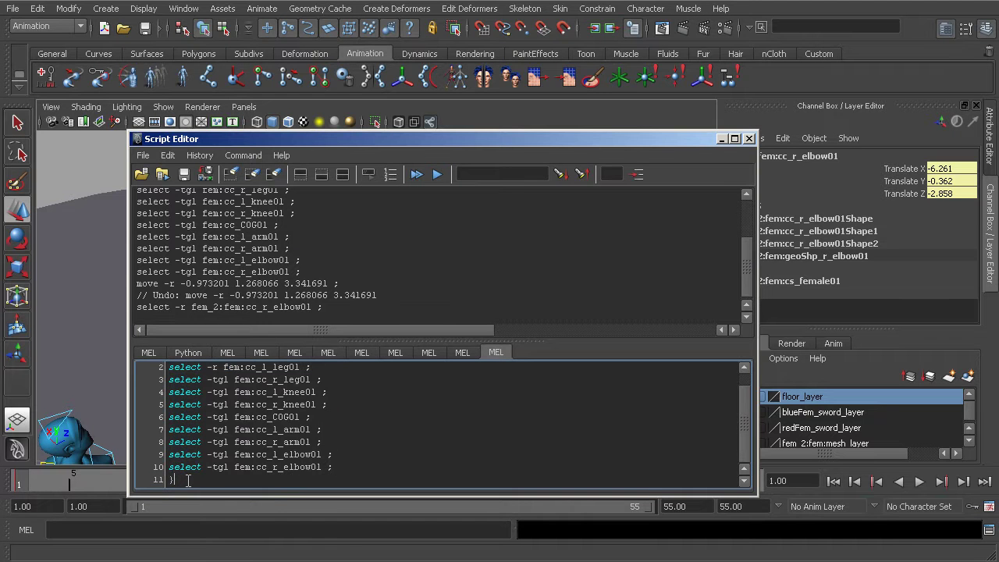
key(Return)
key(Return)
scroll(188, 479, up, 1)
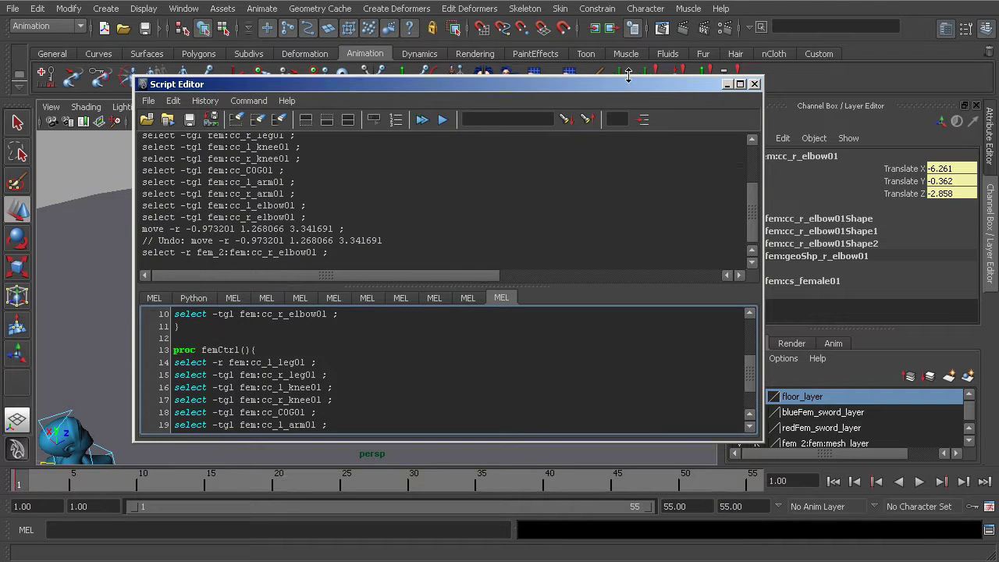
Step: Copy the prefix "fem_2:" from the red elbow control's name and enlarge the script input area to show the duplicate procedure
drag(628, 83, 519, 111)
click(752, 156)
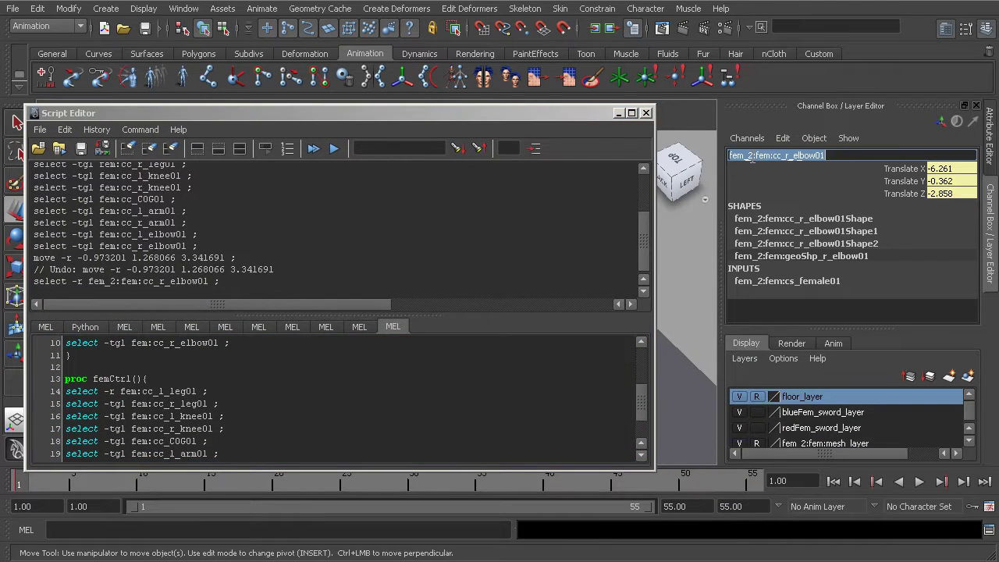
drag(756, 155, 734, 156)
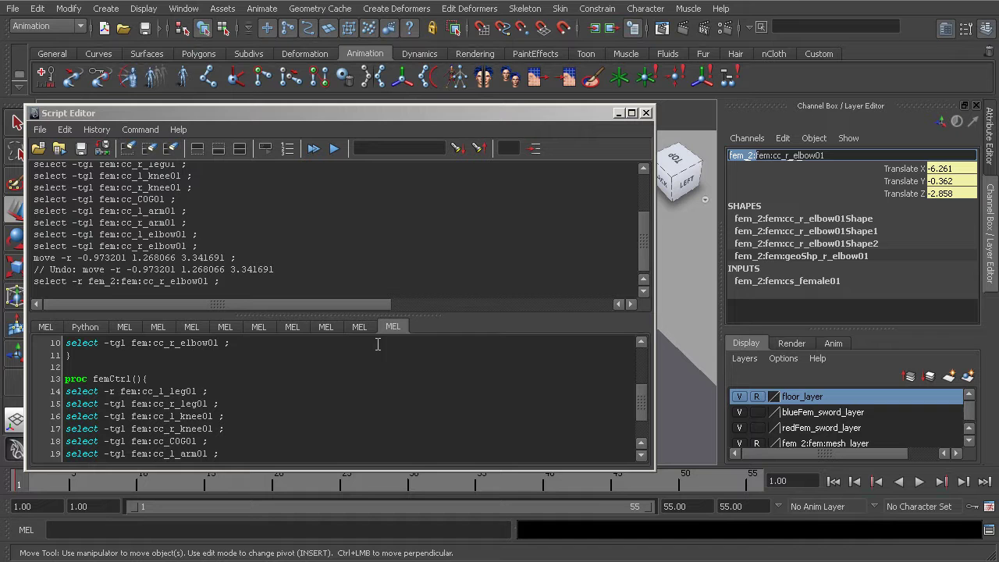
click(129, 404)
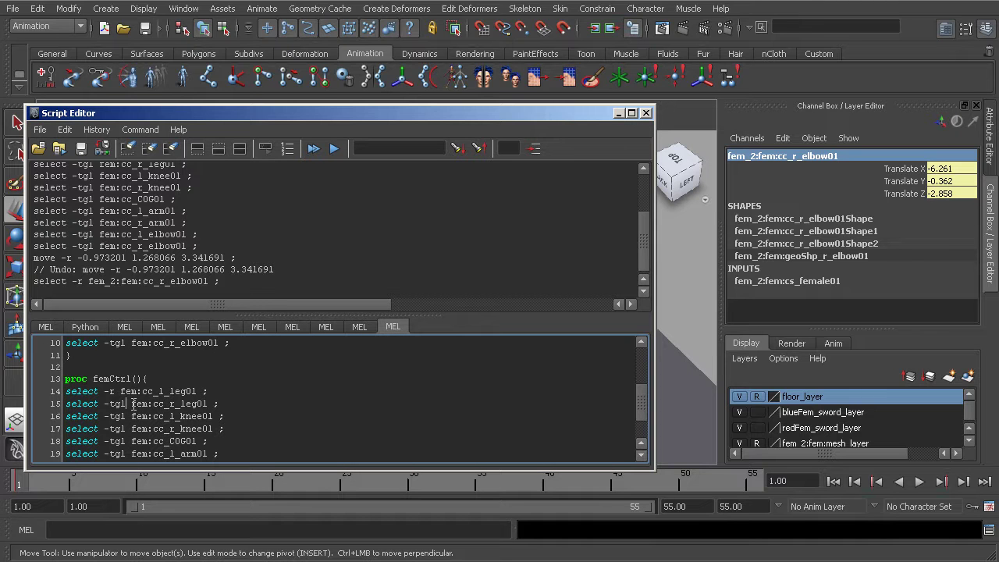
scroll(195, 411, down, 4)
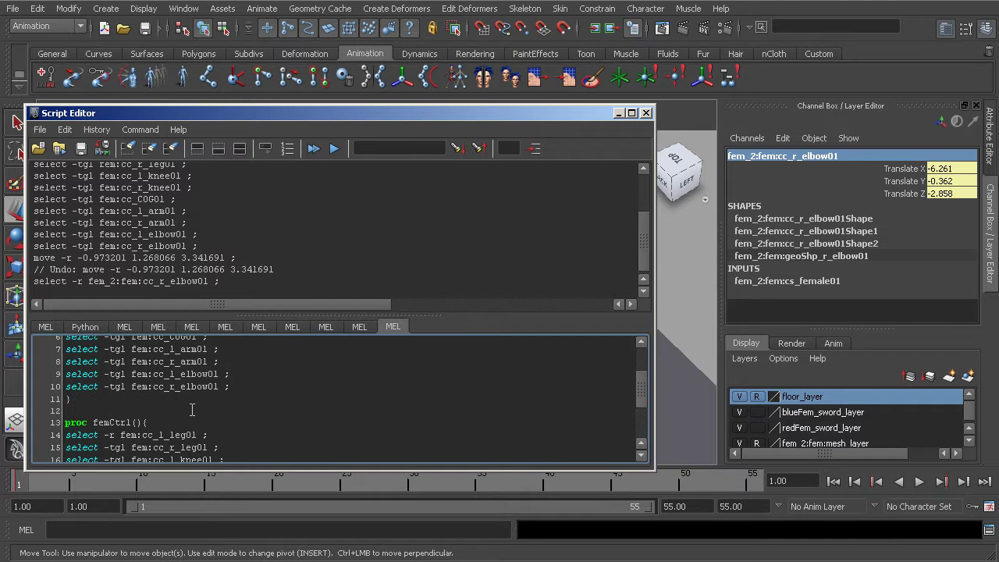
drag(324, 113, 373, 94)
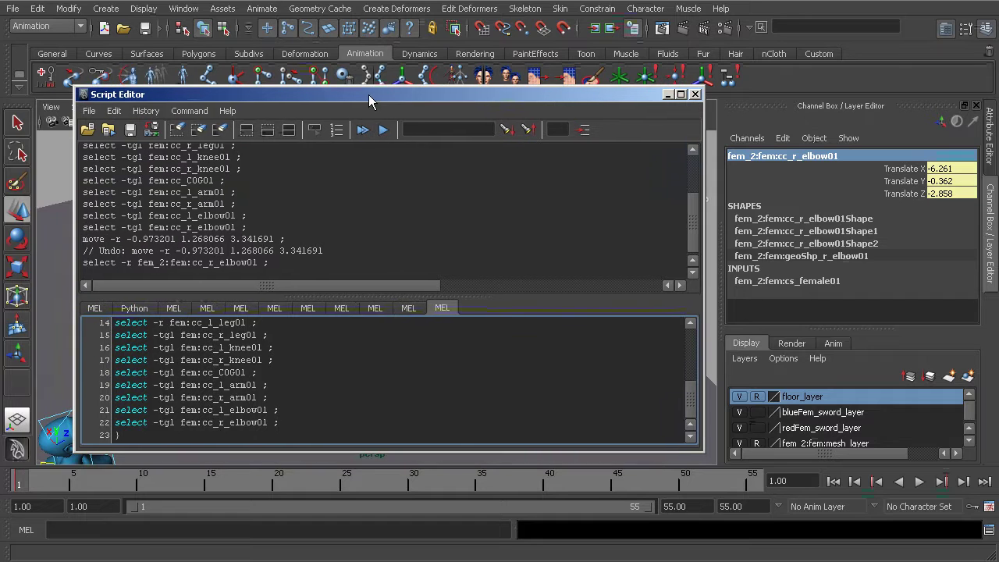
drag(347, 293, 348, 266)
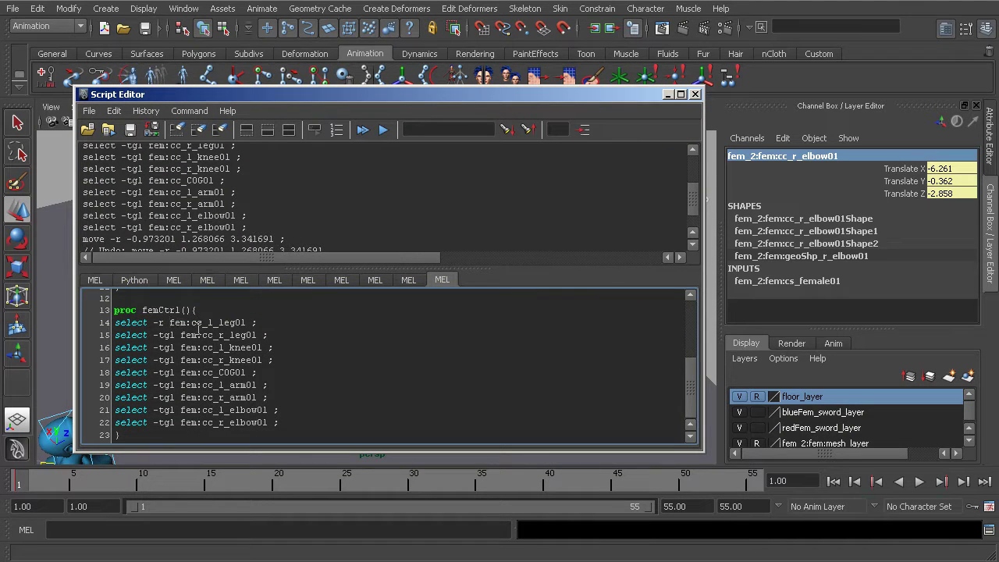
Step: Insert the prefix "fem_2:" before the left and right leg and knee control names in the duplicate procedure
text(fem_2:)
click(182, 335)
text(fem_2:)
click(181, 347)
text(fem_2:)
click(182, 360)
text(fem_2:)
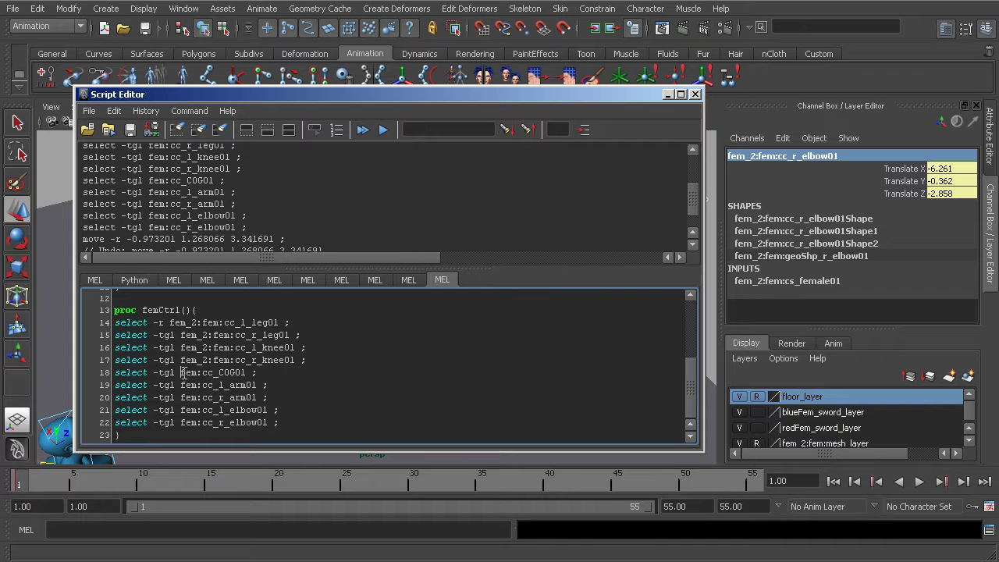
Step: Insert the prefix "fem_2:" before the COG, left arm, right arm and left elbow control names in the duplicate procedure
click(182, 372)
text(fem_2:)
click(182, 385)
text(fem_2:)
click(182, 398)
text(fem_2:)
click(182, 410)
text(fem_2:)
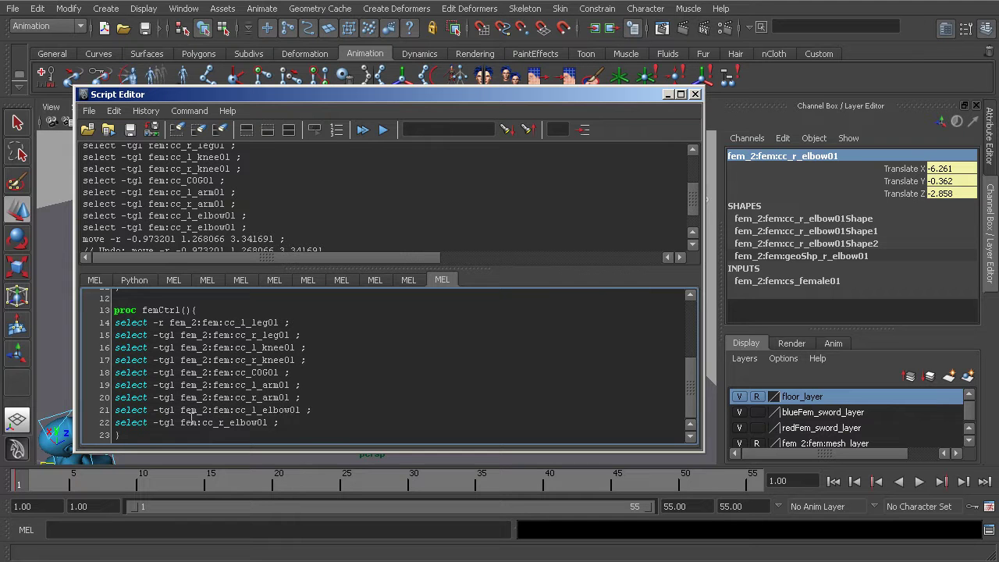
Step: Insert "fem_2:" before the right elbow control name and rename the duplicate procedure fem2Ctrl
click(182, 422)
text(fem_2:)
text(2)
scroll(253, 359, up, 2)
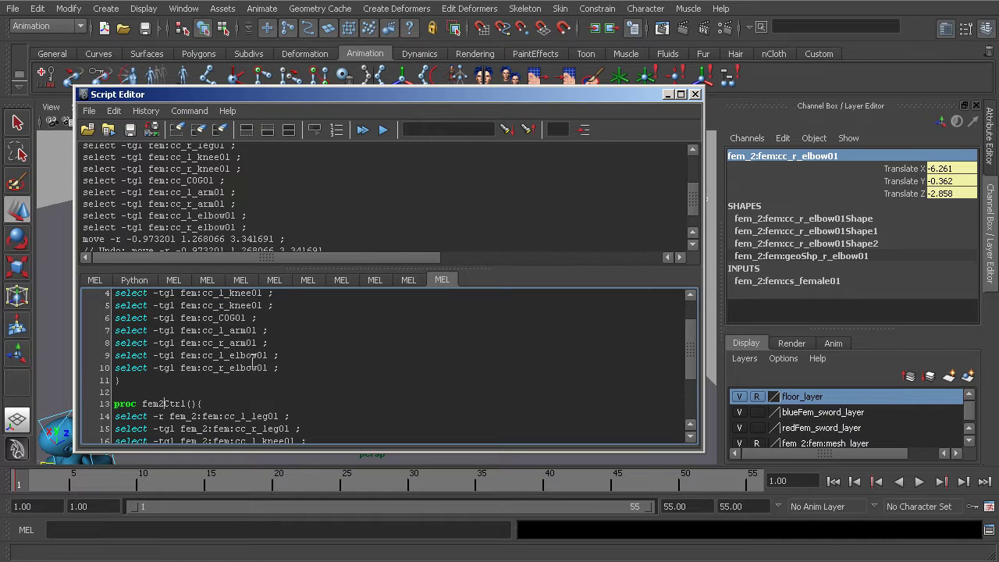
Step: Execute the entire script to define both the femCtrl and fem2Ctrl procedures
scroll(281, 363, down, 2)
scroll(309, 367, up, 1)
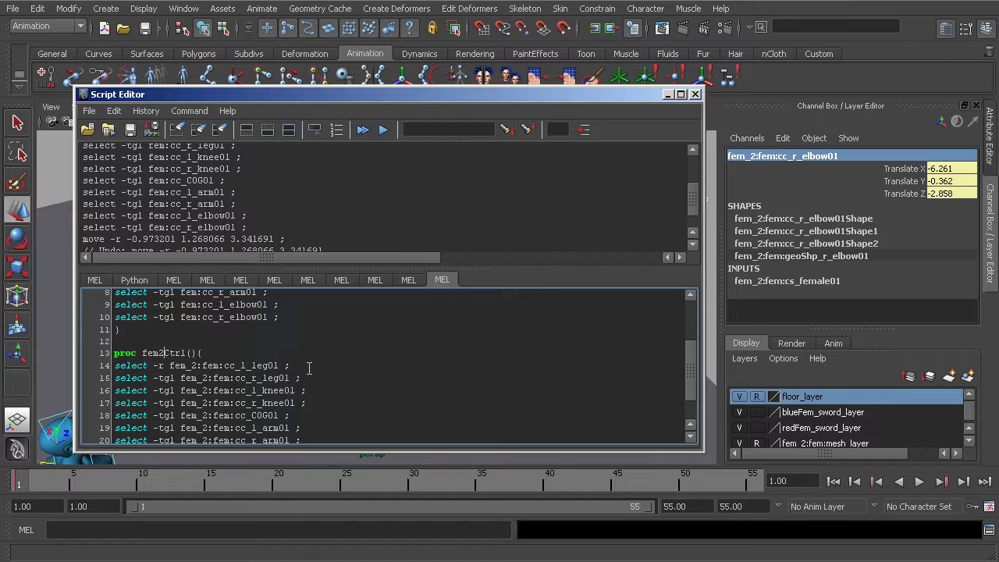
key(ctrl+a)
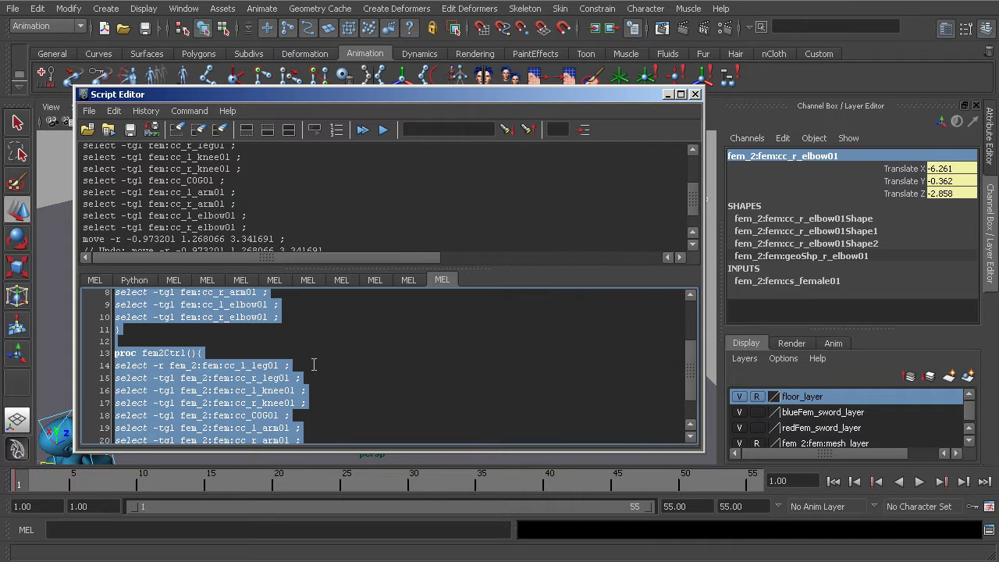
key(ctrl+Return)
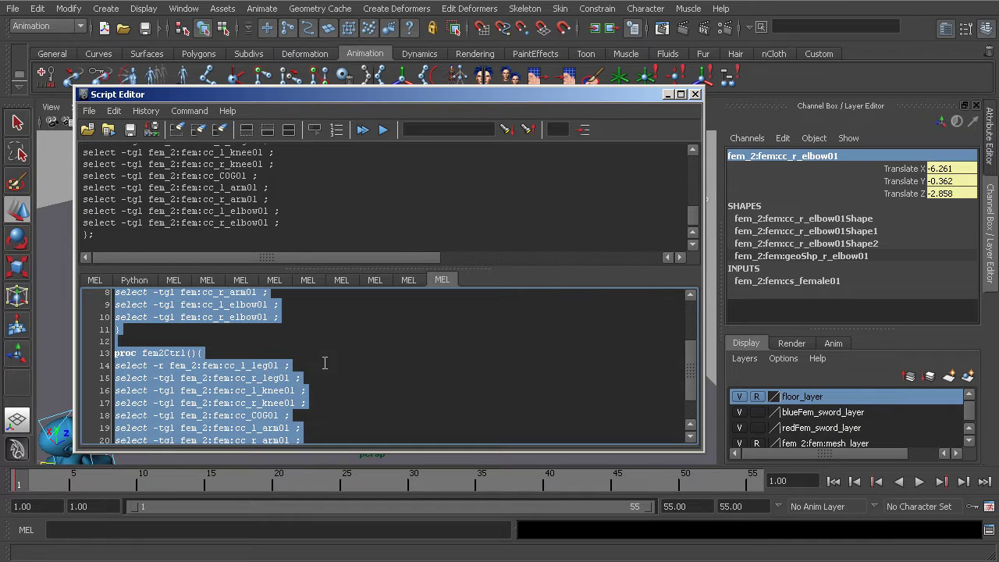
click(326, 370)
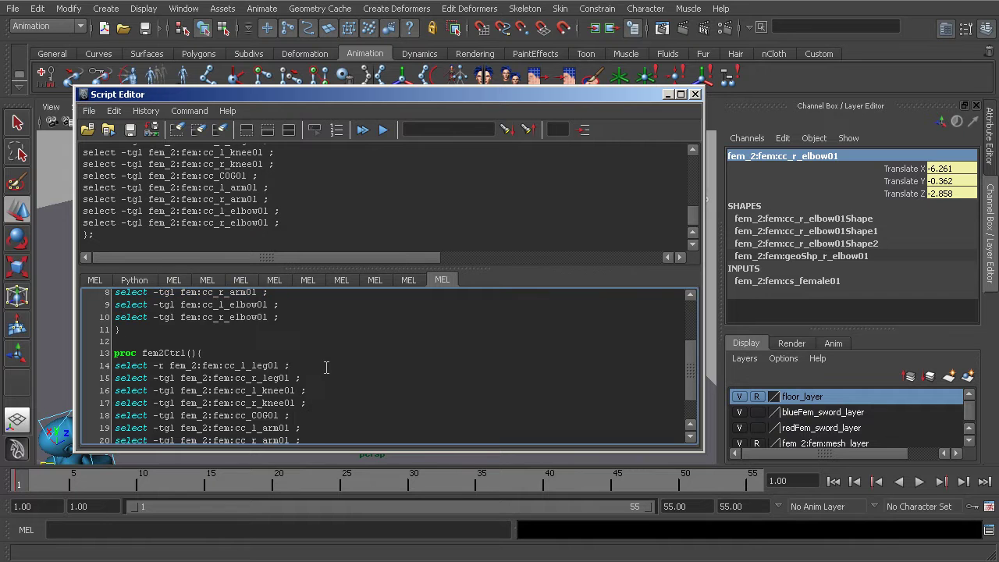
Step: Run only the procedure name femCtrl and examine which controls are selected on the blue character
scroll(299, 344, up, 3)
drag(142, 299, 181, 299)
drag(343, 99, 487, 119)
click(351, 284)
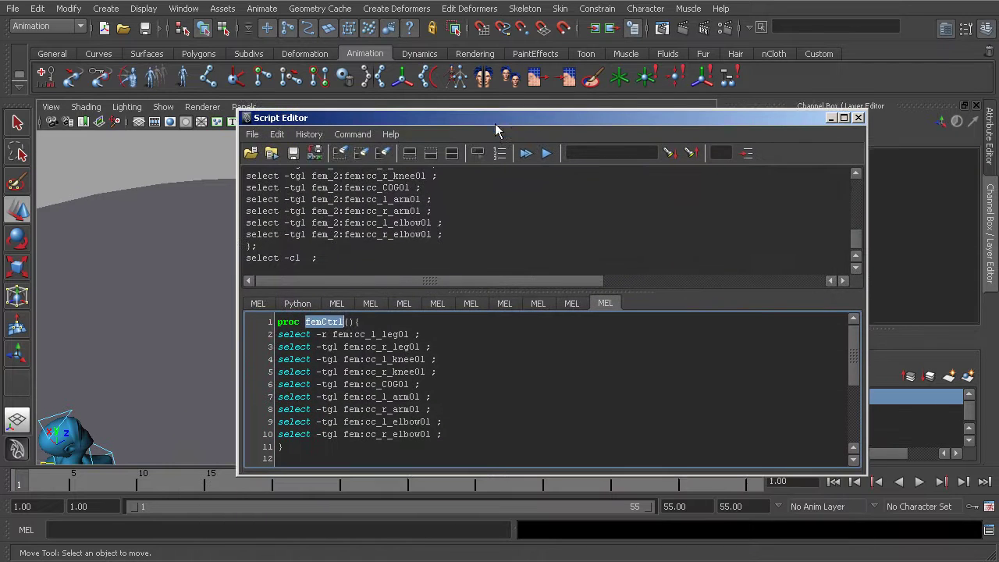
click(306, 317)
drag(306, 317, 341, 321)
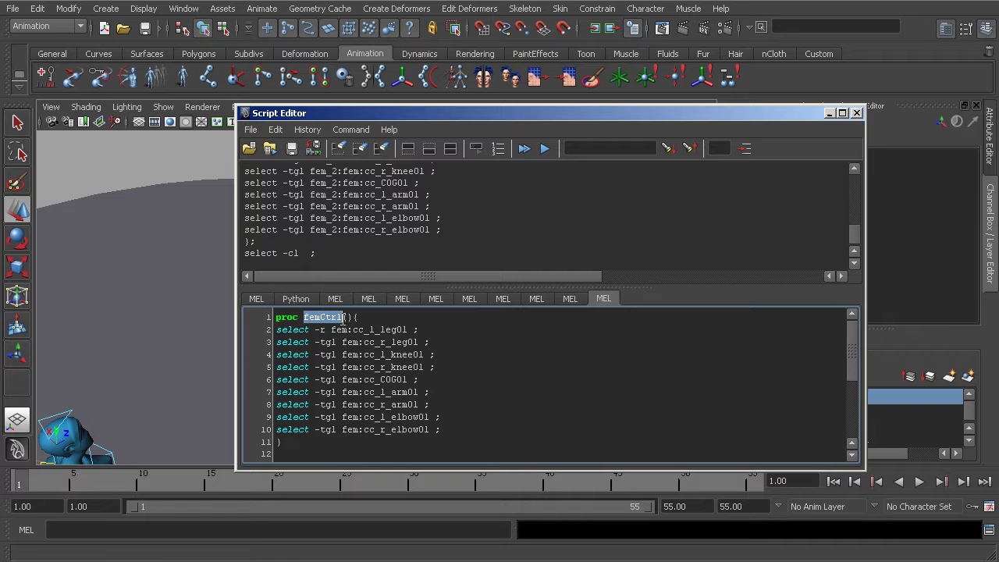
key(ctrl+Return)
drag(445, 112, 508, 297)
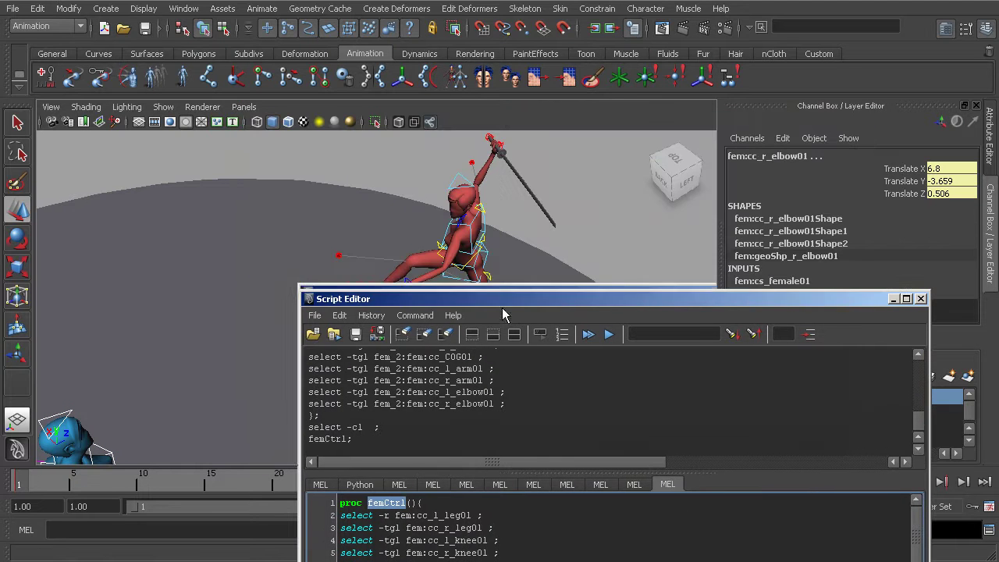
alt+middle_drag(119, 313, 214, 149)
alt+middle_drag(150, 330, 162, 260)
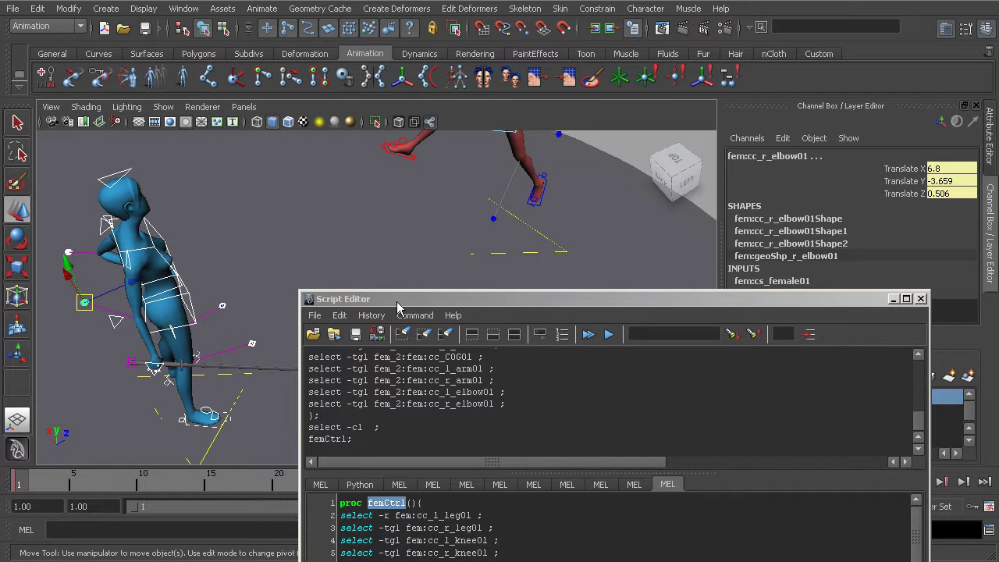
Step: Run only the procedure name fem2Ctrl and examine which controls are selected on the red character
drag(445, 302, 364, 72)
text(proc fem2Ctrl(){ select -r fem_2:fem:cc_l_leg01 ; select -tgl fem_2:fem:cc_r_leg01 ; select -tgl fem_2:fem:cc_l_knee01 ; select -tgl fem_2:fem:cc_r_knee01 ; select -tgl fem_2:fem:cc_COG01 ; select -tgl fem_2:fem:cc_l_arm01 ; select -tgl fem_2:fem:cc_r_arm01 ; select -tgl fem_2:fem:cc_l_elbow01 ; select -tgl fem_2:fem:cc_r_elbow01 ; })
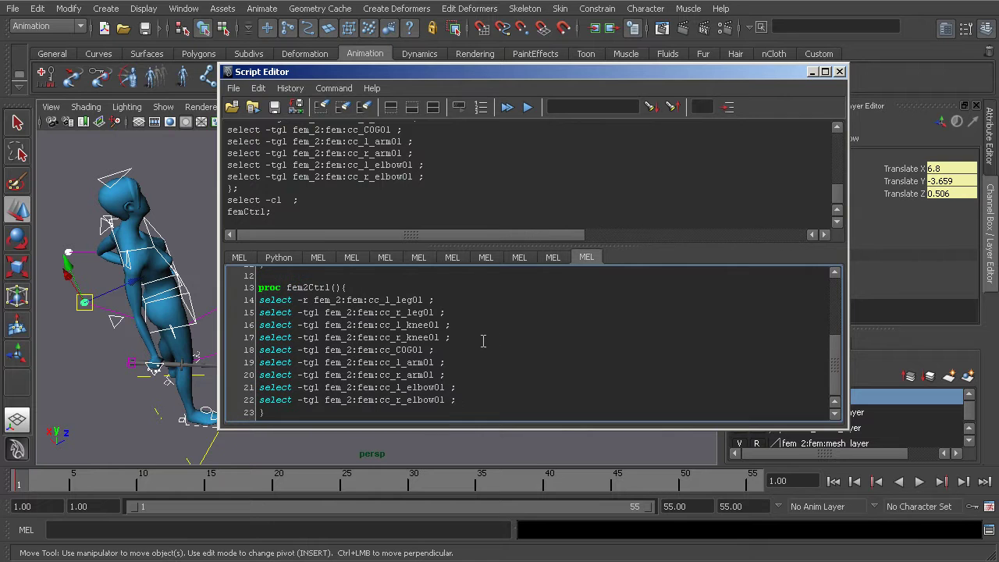
drag(287, 287, 333, 289)
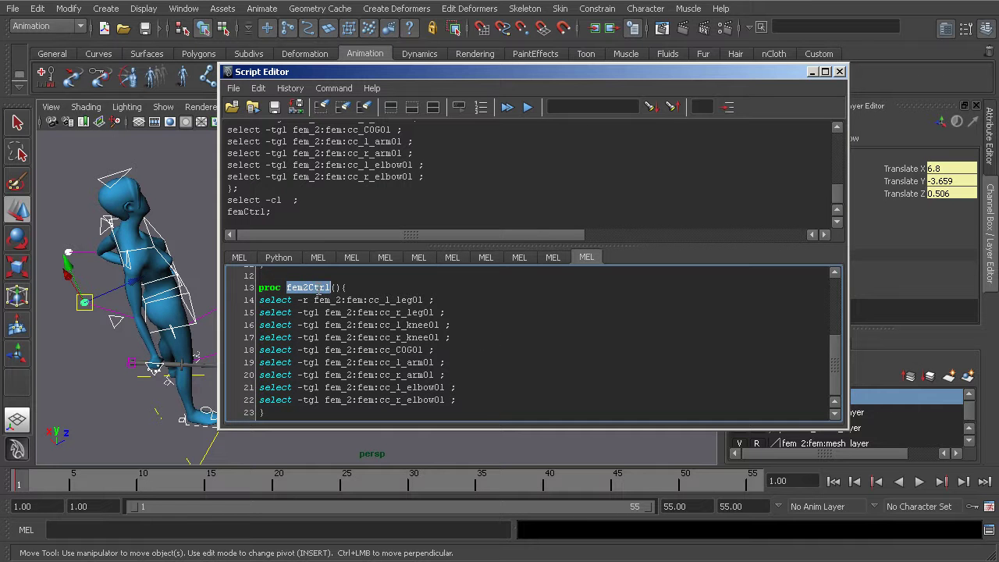
key(ctrl+Return)
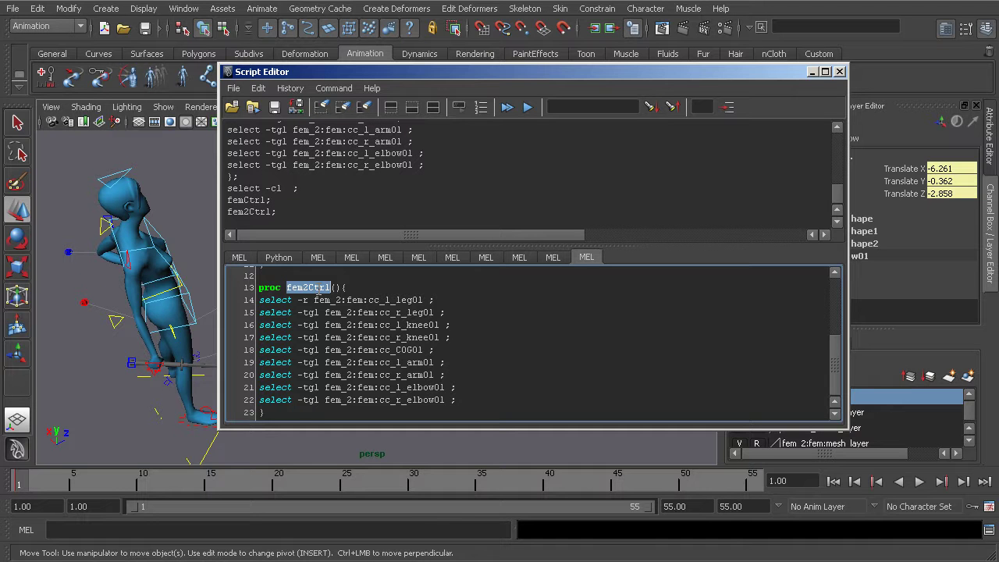
drag(522, 78, 422, 367)
alt+middle_drag(534, 235, 524, 310)
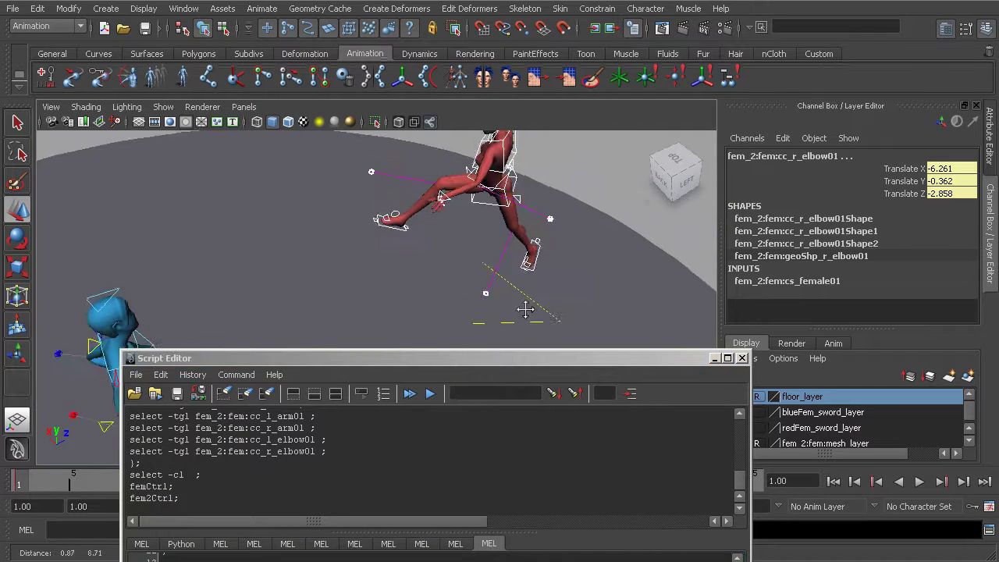
alt+right_drag(539, 277, 476, 219)
alt+middle_drag(476, 219, 472, 229)
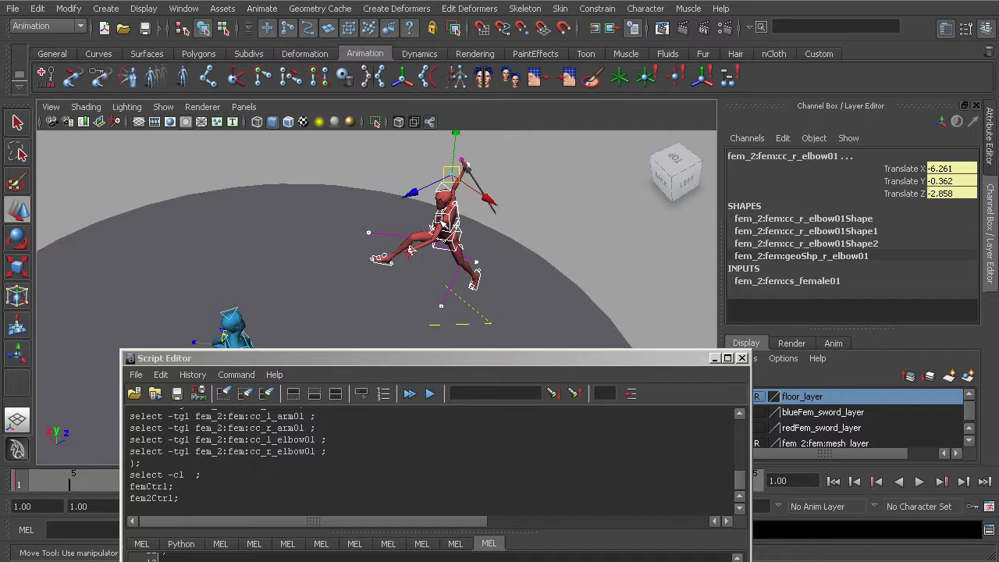
Step: Add the call "femCtrl;" on its own line directly after the closing brace of the first procedure
drag(436, 361, 403, 153)
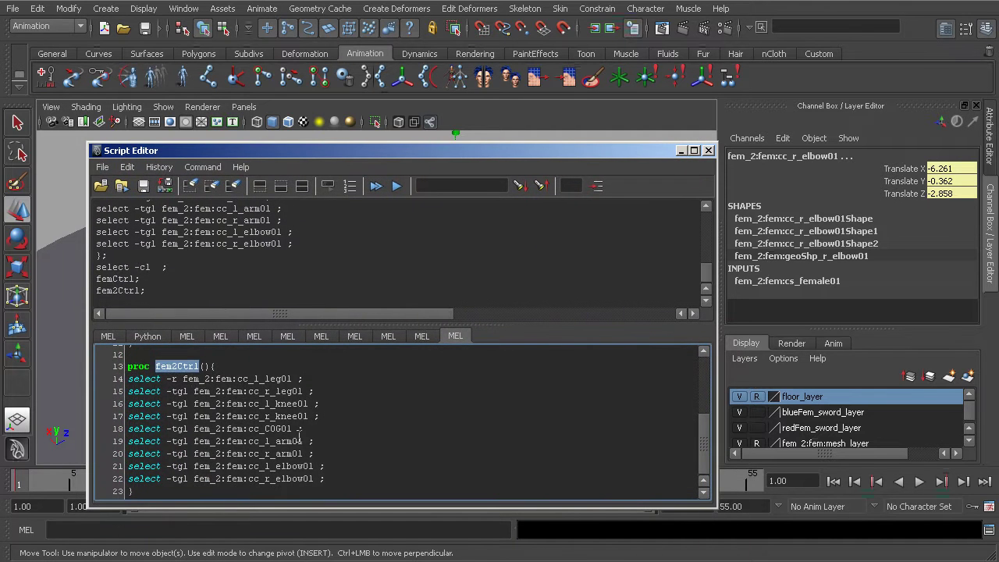
click(370, 406)
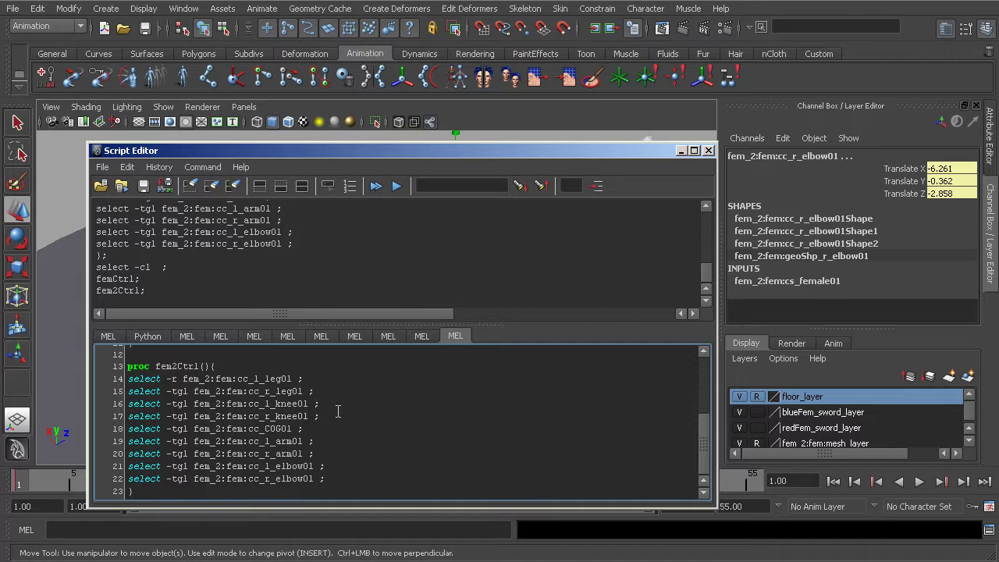
scroll(332, 412, up, 4)
scroll(288, 417, down, 1)
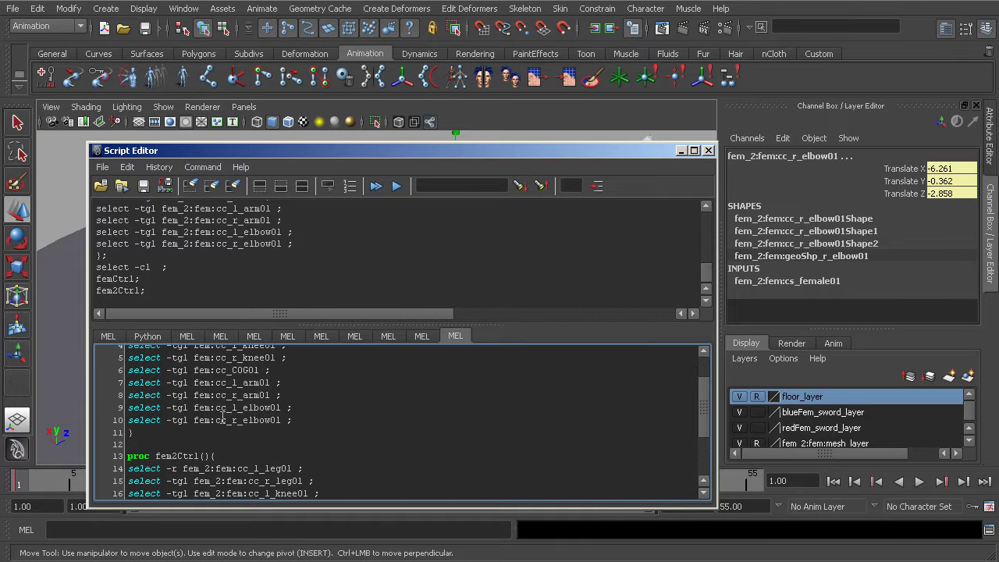
scroll(270, 417, up, 1)
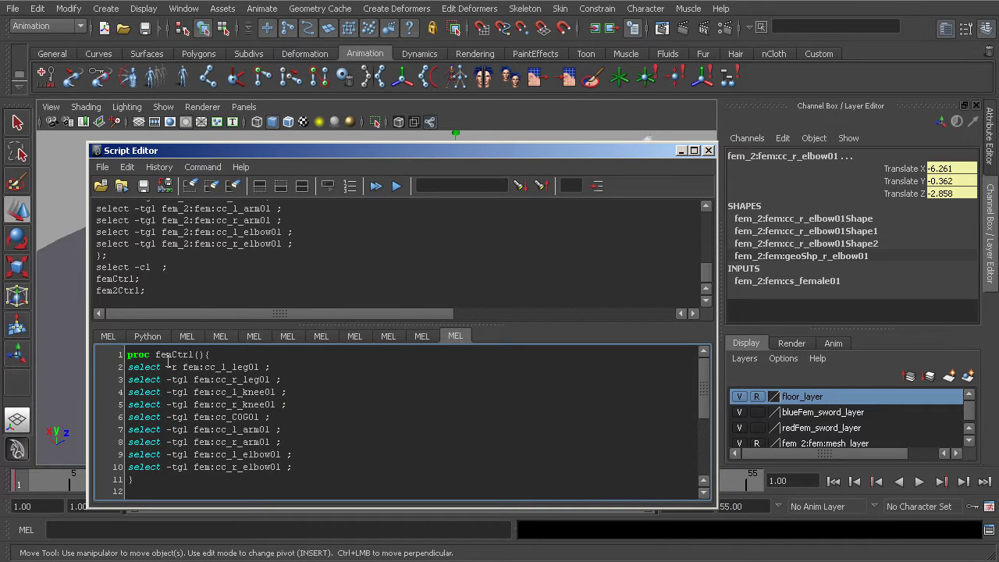
drag(156, 354, 196, 355)
click(228, 418)
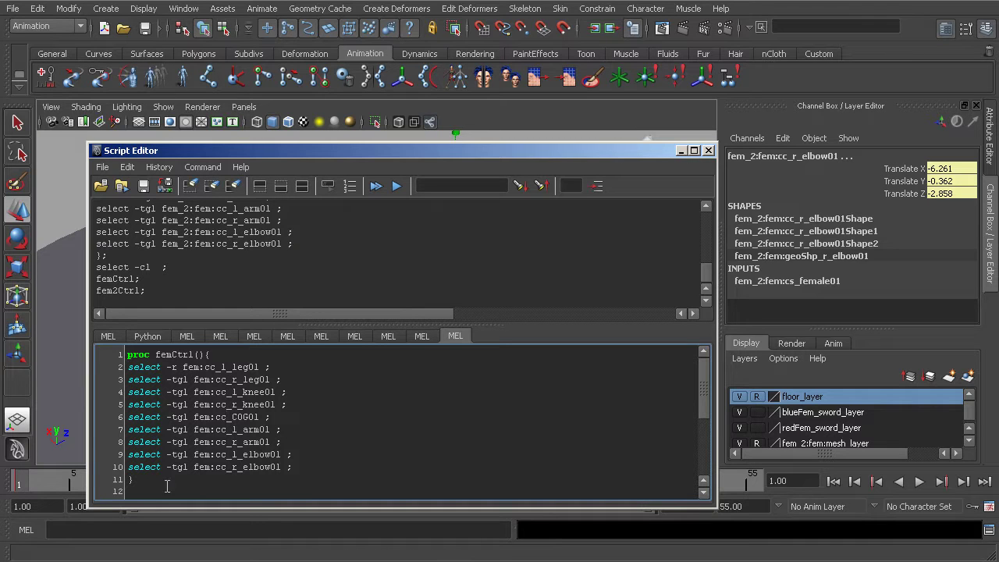
drag(156, 355, 197, 354)
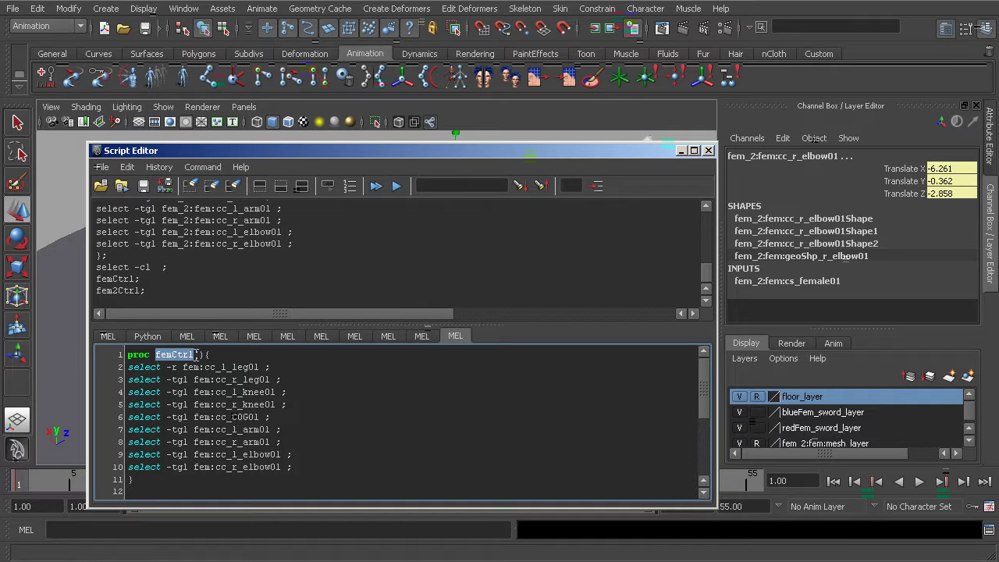
click(142, 493)
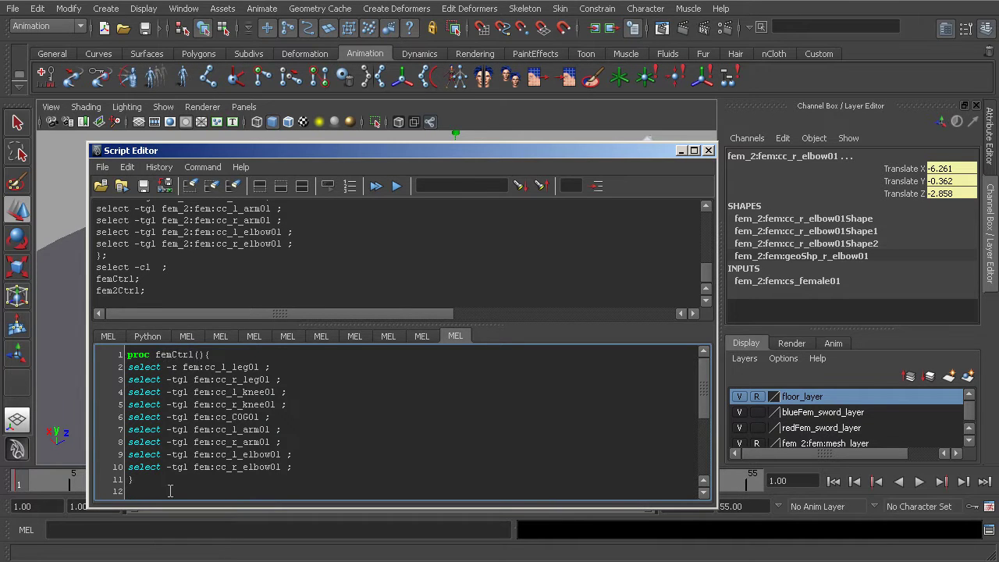
key(ctrl+v)
key(Return)
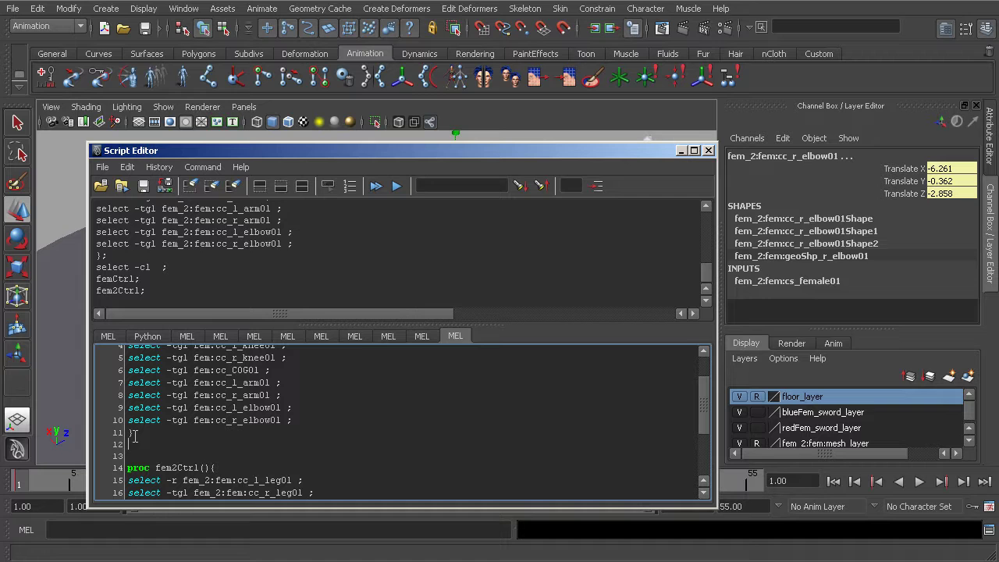
text(femCtrl;)
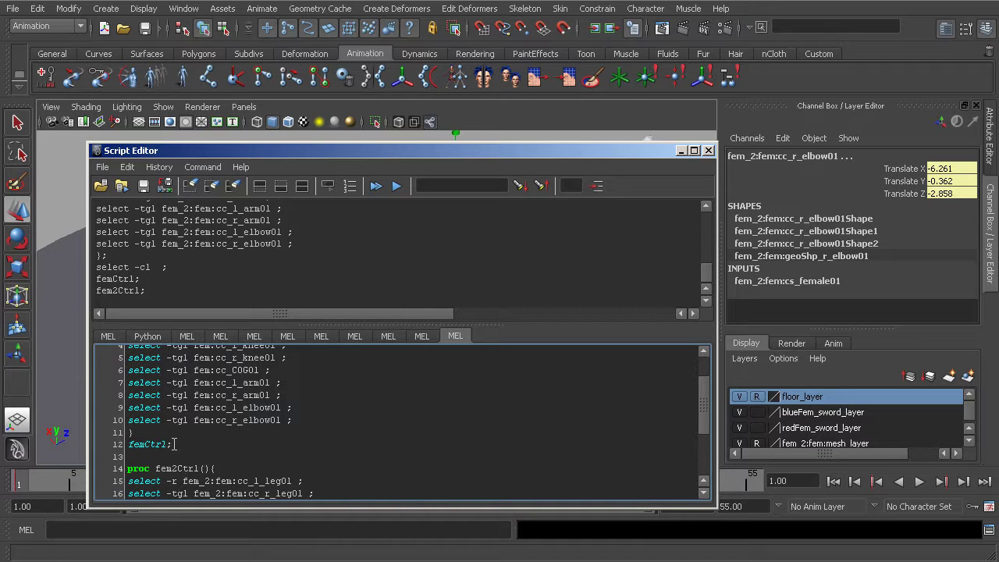
Step: Copy the name fem2Ctrl and add the call "fem2Ctrl;" on a new line after the second procedure's closing brace
drag(174, 443, 126, 444)
scroll(202, 429, up, 2)
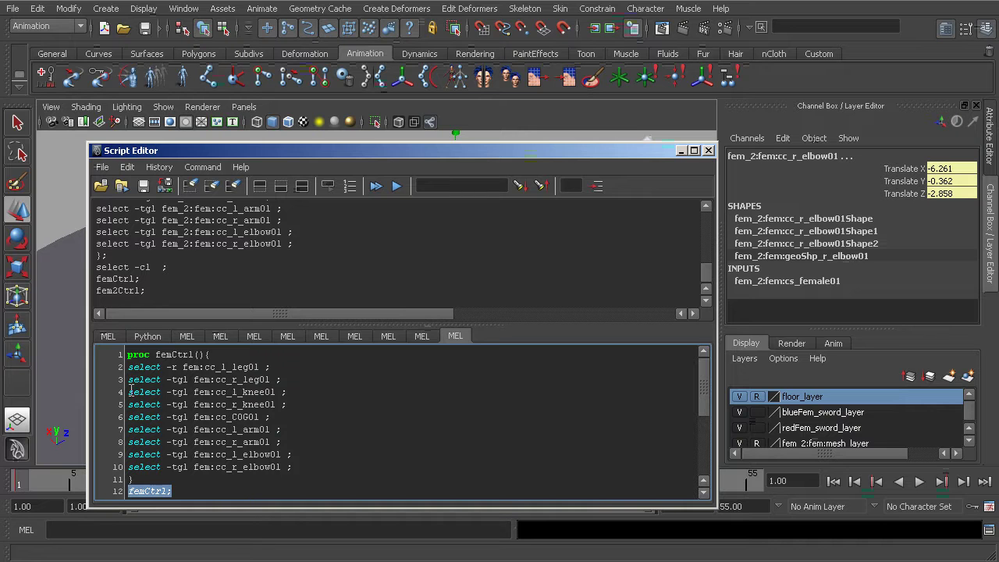
scroll(180, 404, down, 5)
scroll(172, 406, up, 3)
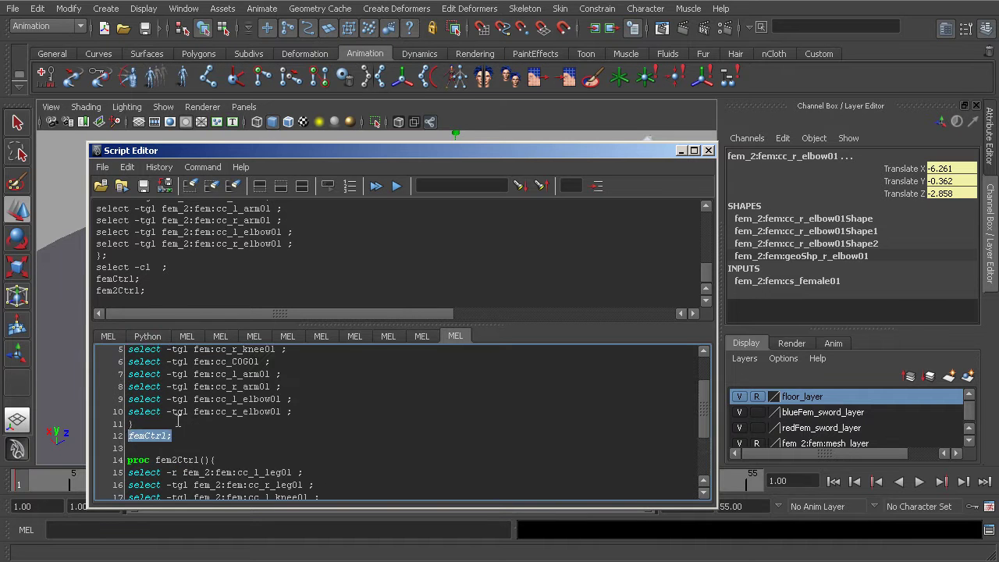
scroll(166, 410, down, 3)
drag(155, 367, 201, 366)
key(ctrl+c)
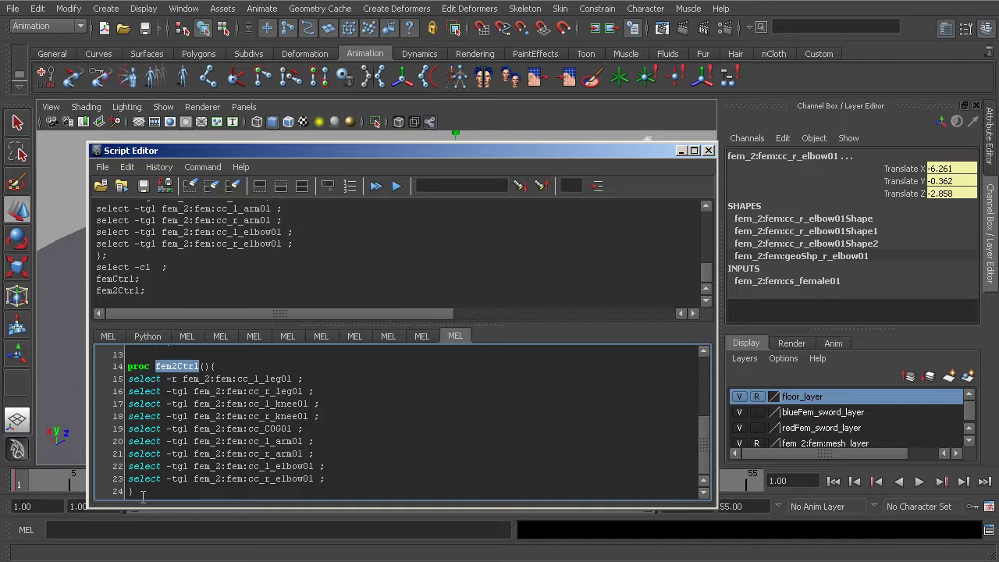
click(154, 489)
key(Return)
key(ctrl+v)
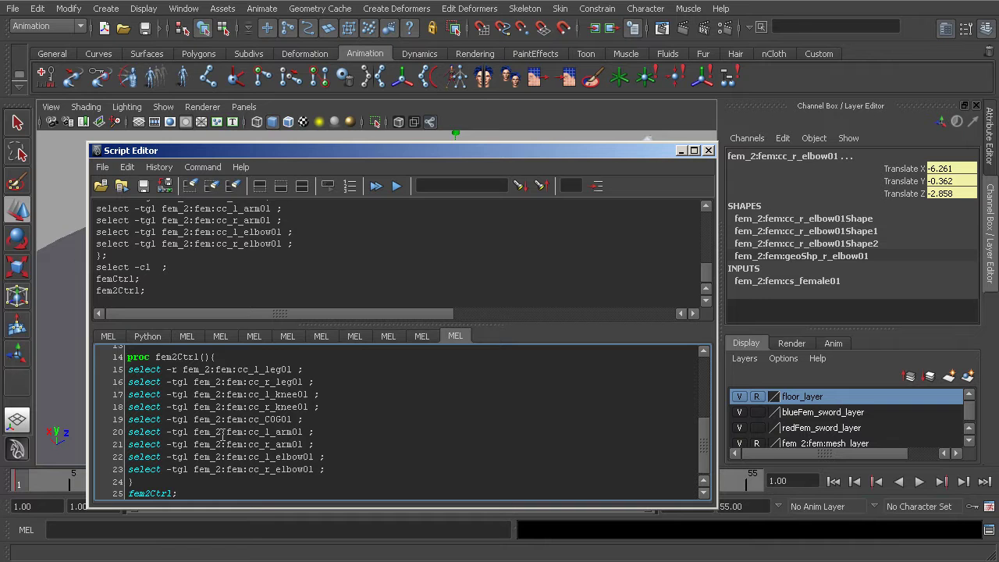
Step: Add the femCtrl procedure together with its call line to the end of the Animation shelf as a script button
scroll(228, 423, up, 4)
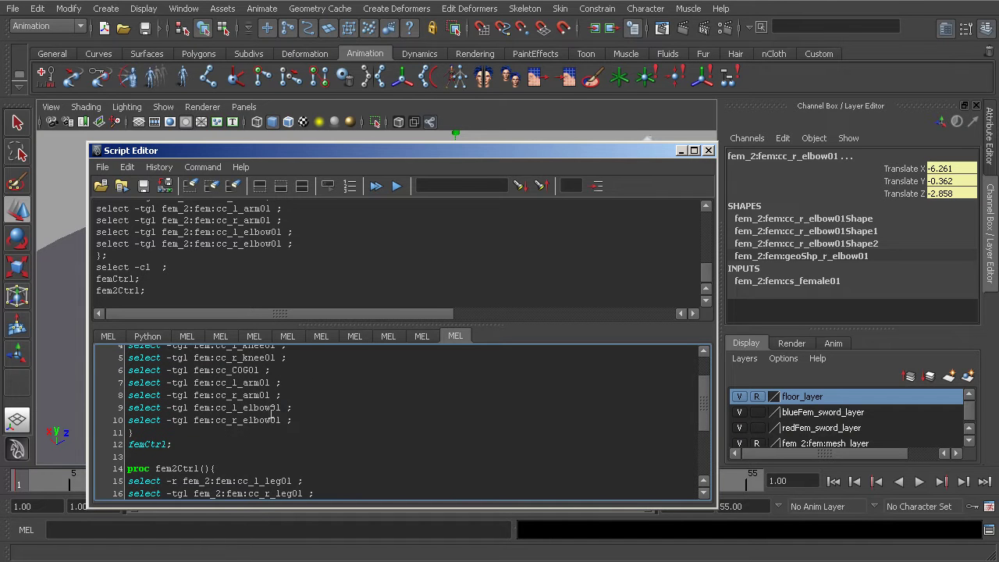
drag(313, 424, 139, 383)
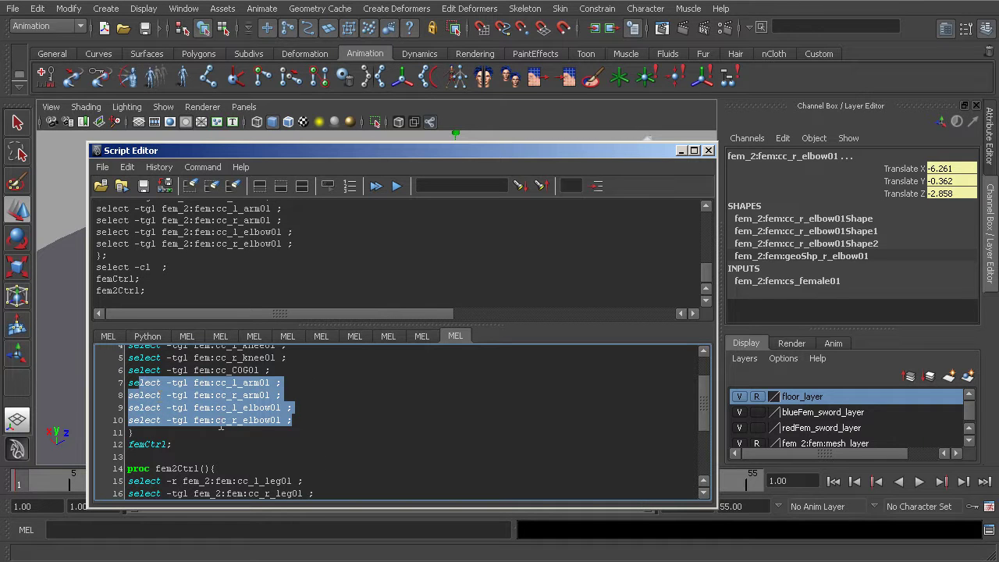
click(260, 436)
drag(194, 441, 125, 334)
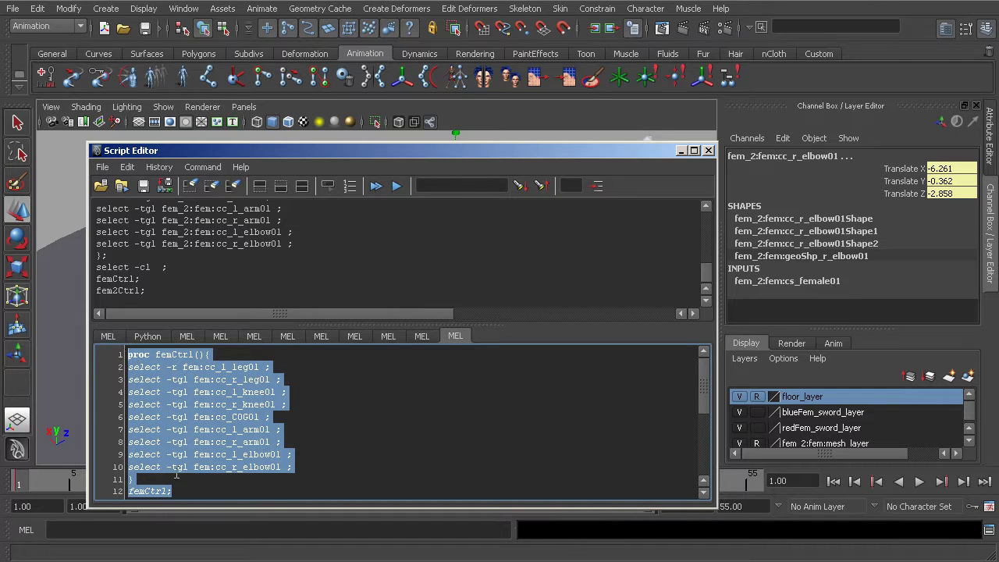
middle_drag(388, 452, 758, 75)
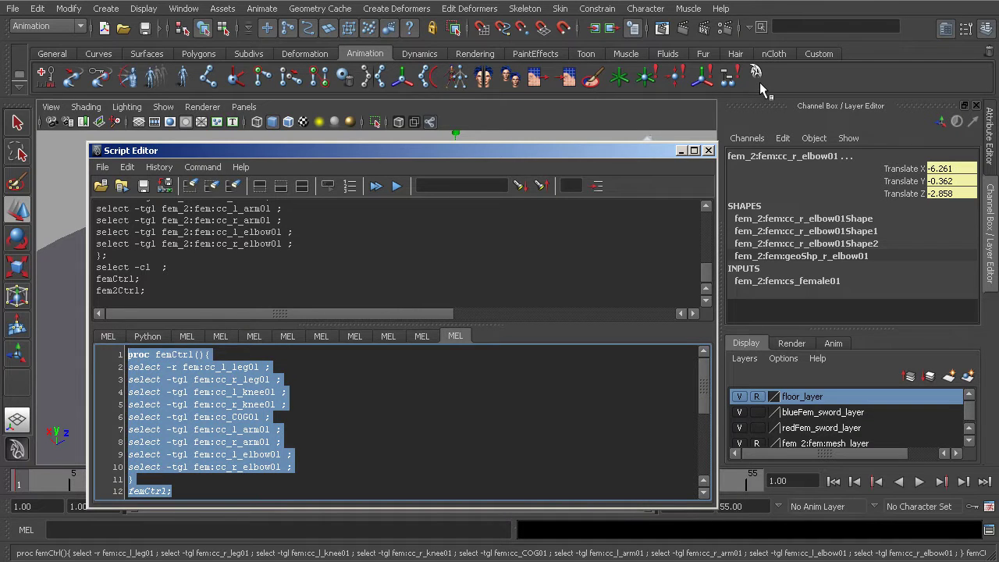
Step: Add the fem2Ctrl procedure together with its call line to the Animation shelf, beside the femCtrl script button
click(362, 425)
scroll(344, 430, down, 4)
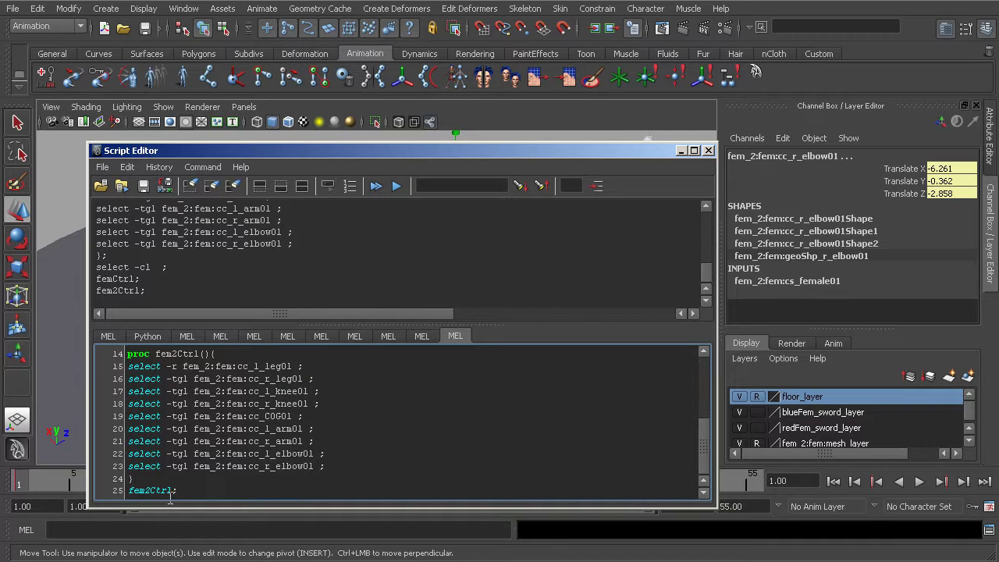
drag(191, 492, 124, 355)
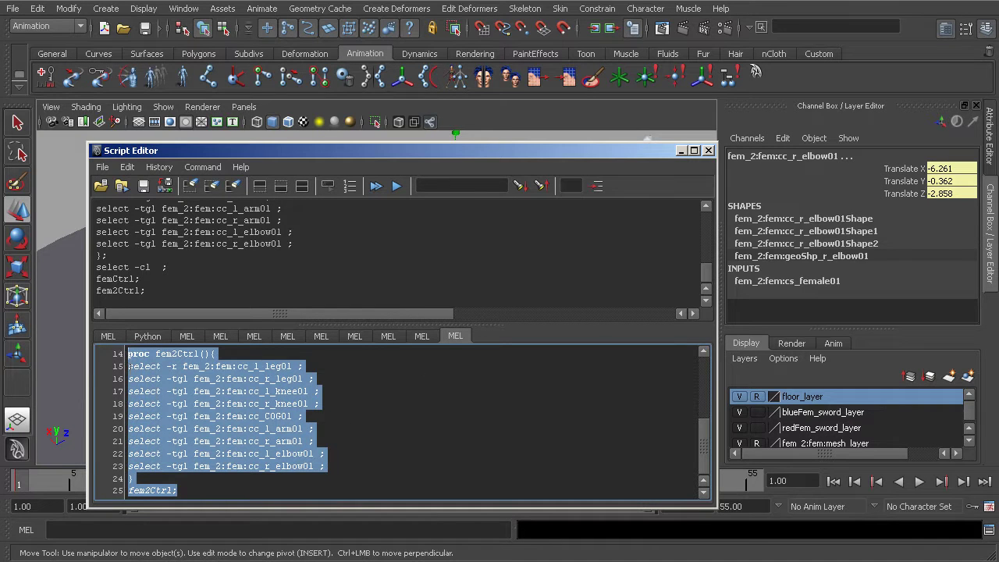
middle_drag(195, 404, 797, 86)
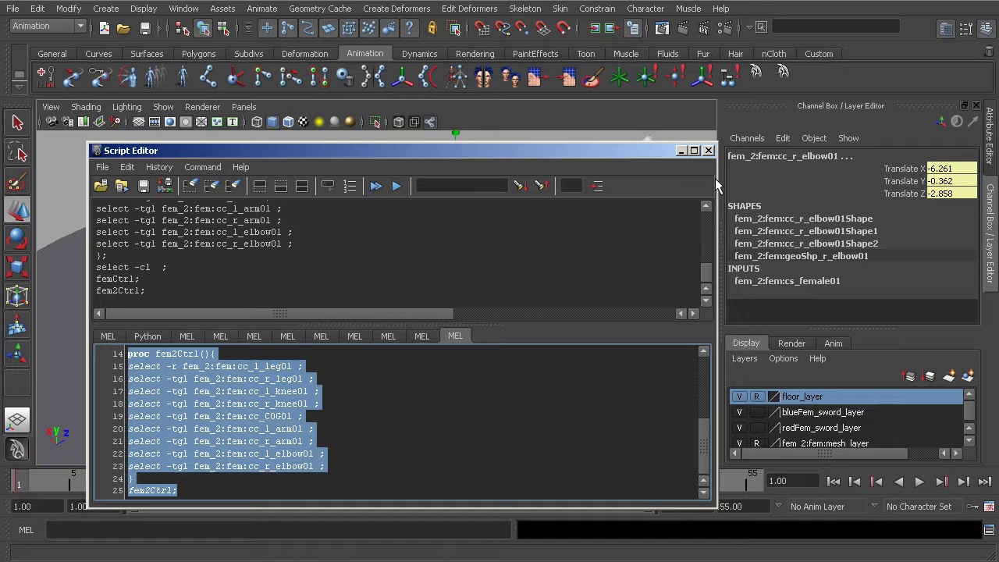
Step: Close the Script Editor and, with nothing selected in the scene, run the femCtrl script from the Animation shelf
click(708, 150)
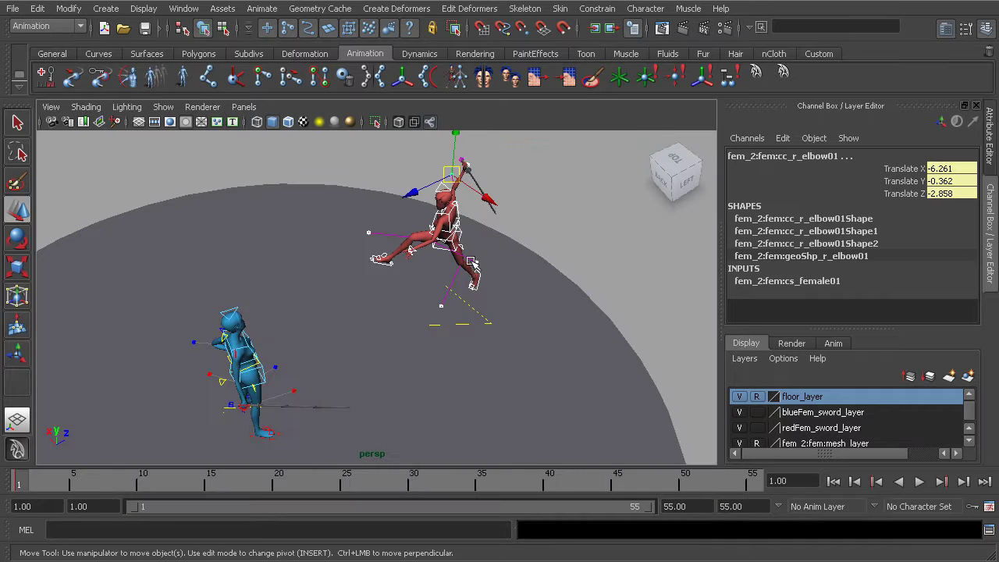
click(297, 206)
click(755, 72)
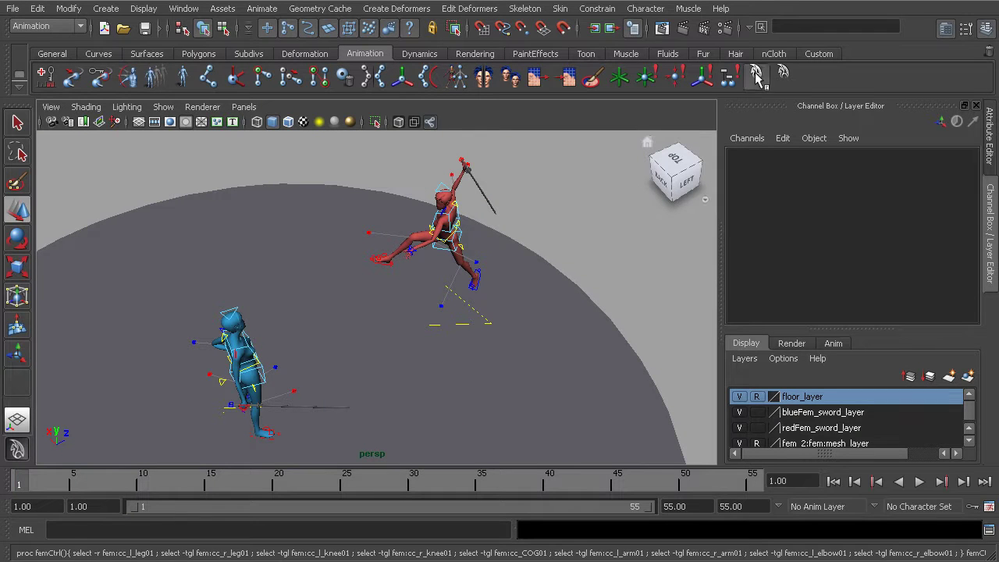
Step: Run the fem2Ctrl script from the Animation shelf to select the red character's body controls
click(783, 71)
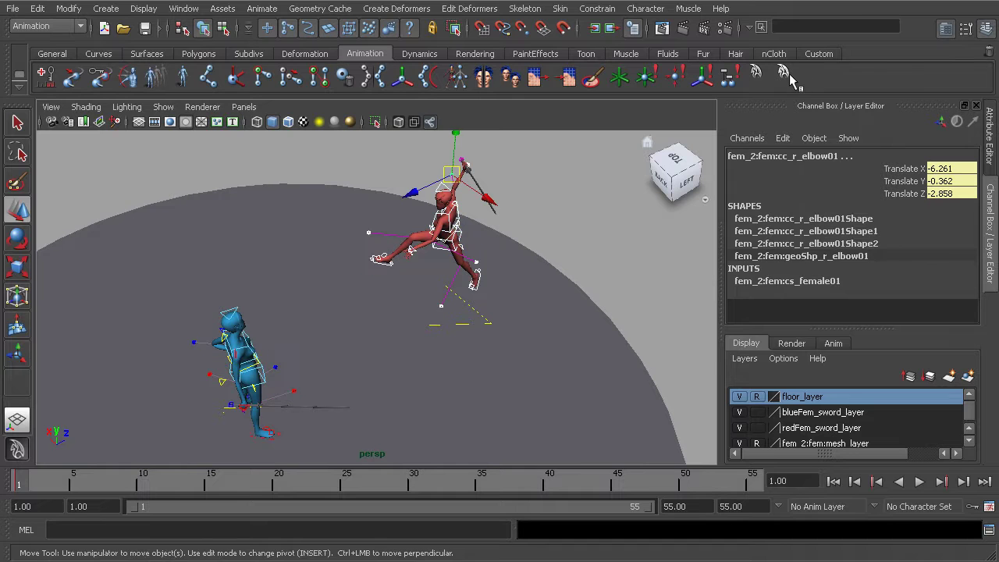
alt+drag(245, 263, 240, 234)
Step: Open the Shelf Editor on the Animation shelf's contents, placed so that the whole window is visible
click(19, 76)
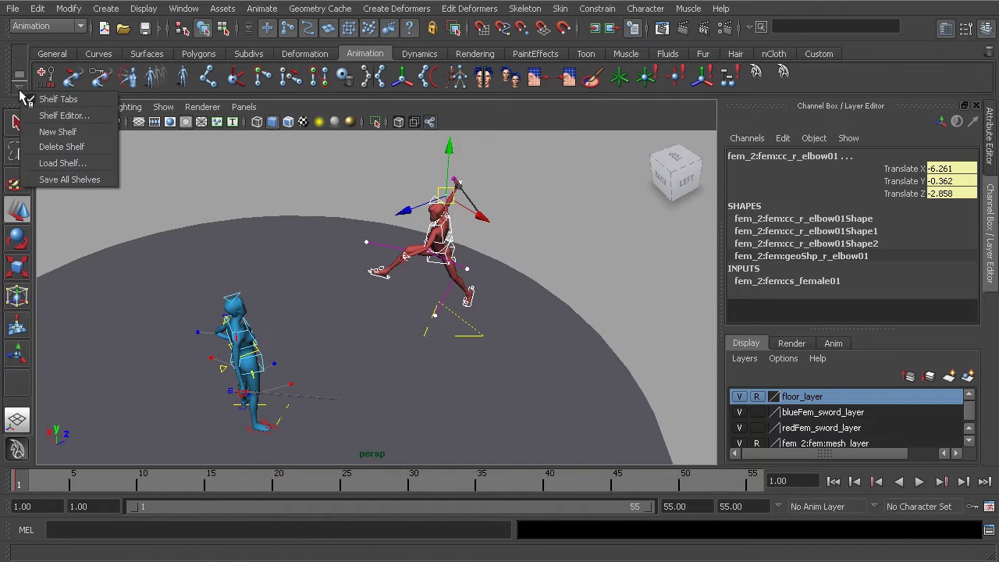
click(47, 119)
drag(558, 199, 557, 329)
drag(454, 69, 425, 142)
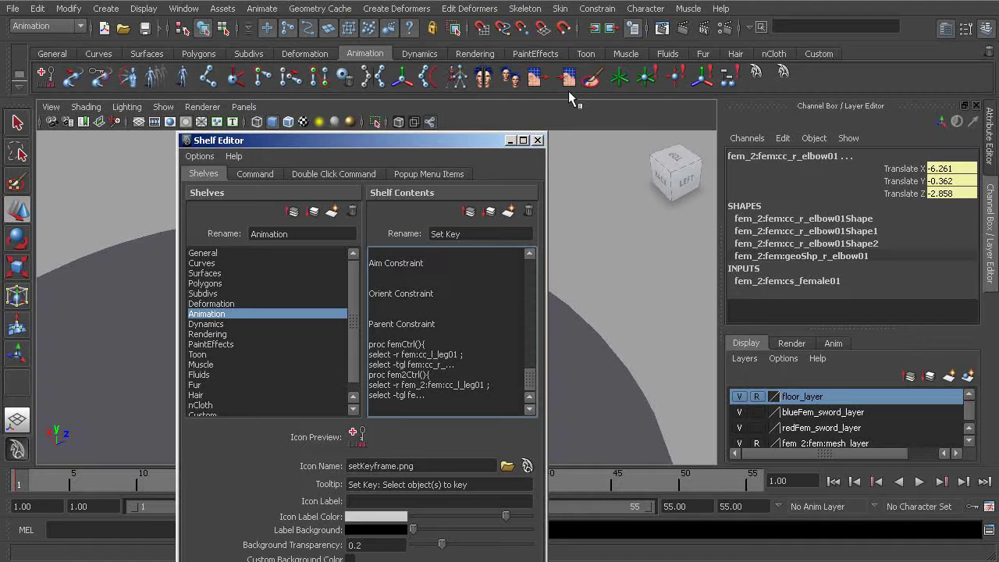
drag(428, 143, 439, 71)
click(19, 82)
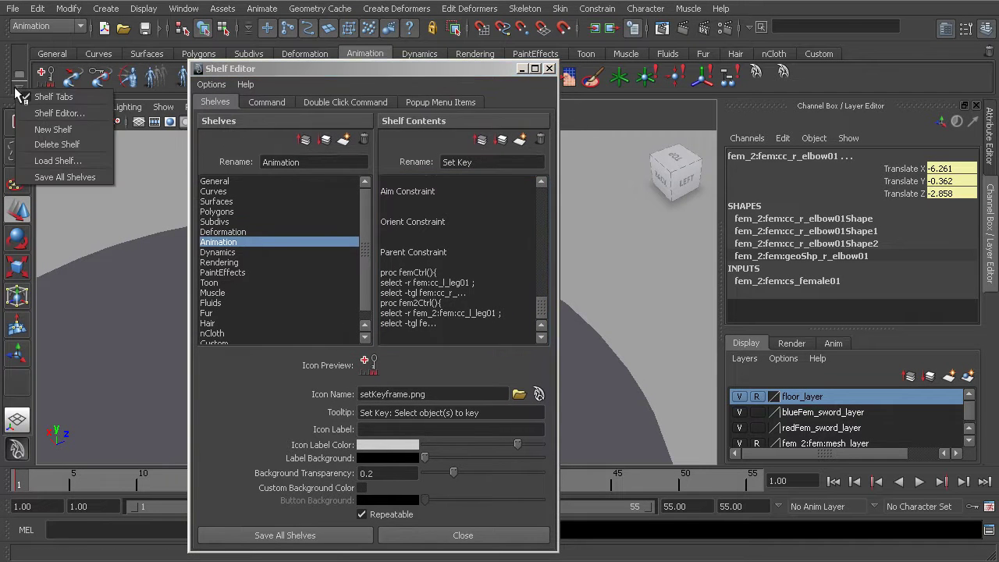
click(165, 31)
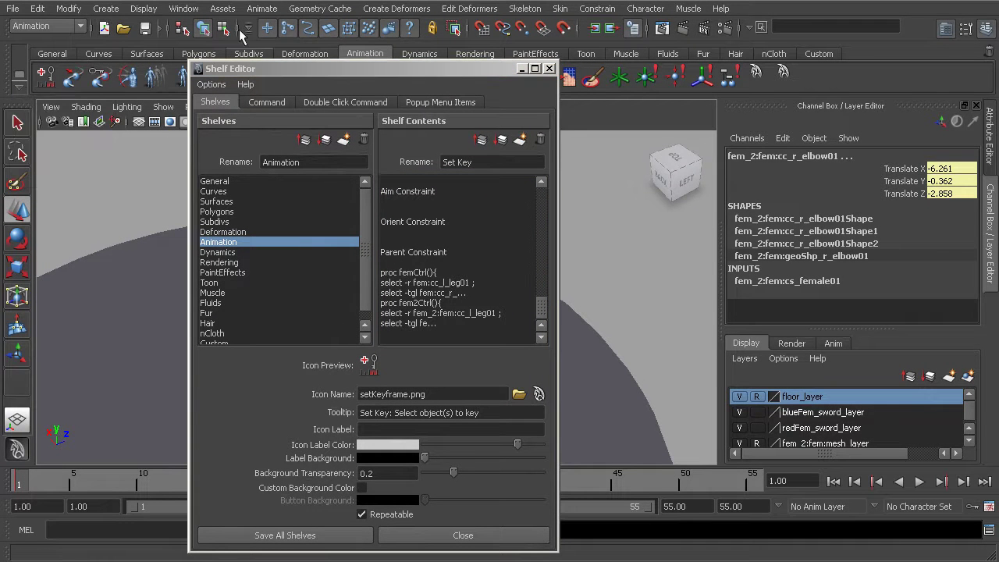
Step: Rename the femCtrl script entry in the Animation shelf to "Select Female One"
click(419, 292)
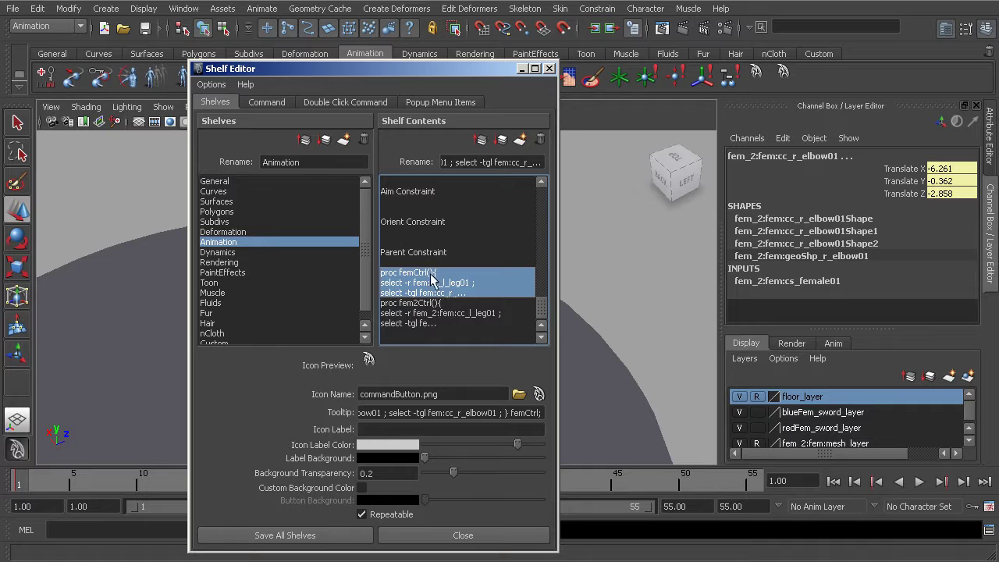
click(478, 161)
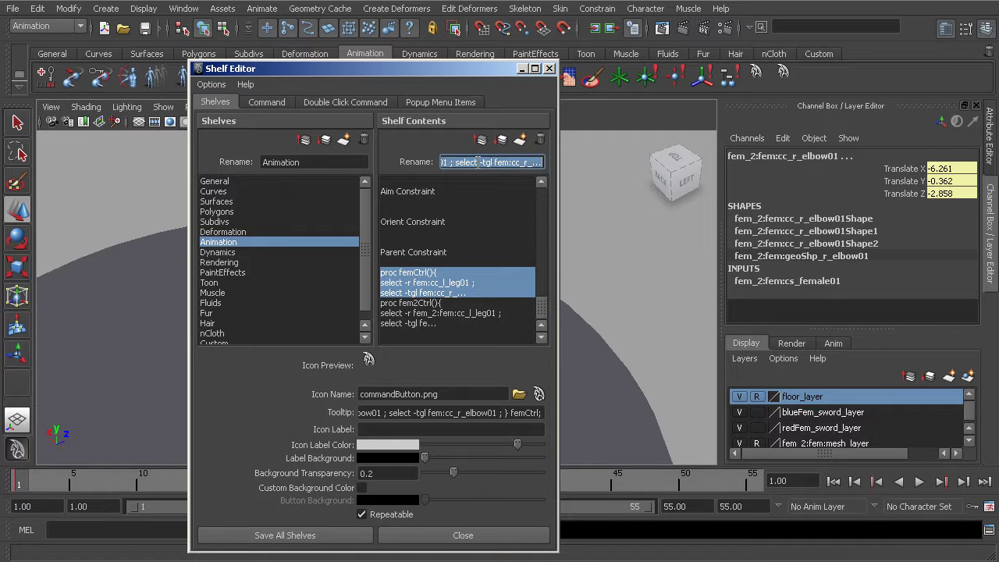
text(Select Female One)
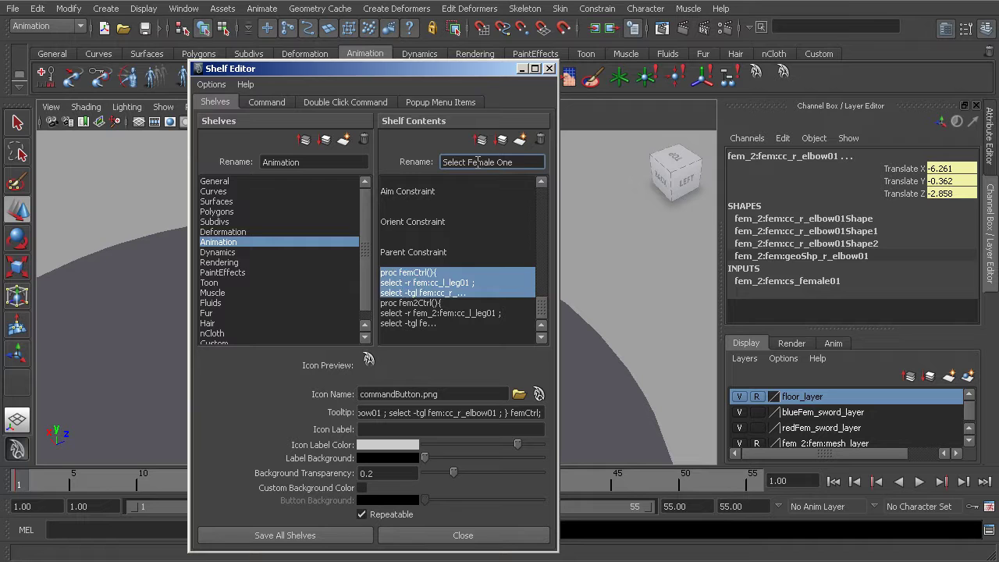
key(Return)
Step: Give the Select Female One shelf button the tooltip "Select Female One Control Objects" and the icon label "fem"
double_click(478, 162)
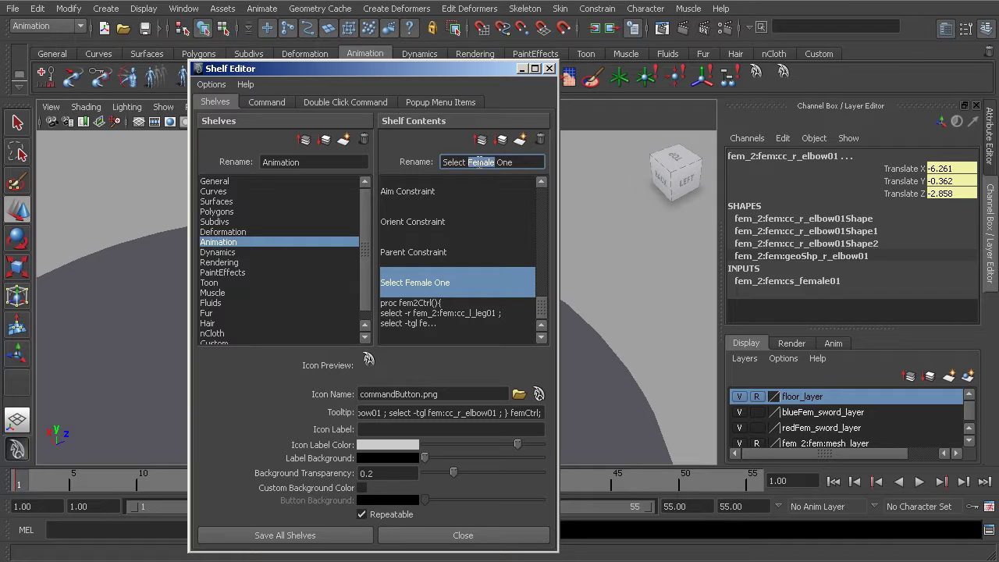
triple_click(480, 163)
double_click(479, 161)
triple_click(479, 161)
triple_click(478, 162)
double_click(477, 161)
triple_click(478, 162)
key(ctrl+c)
triple_click(399, 412)
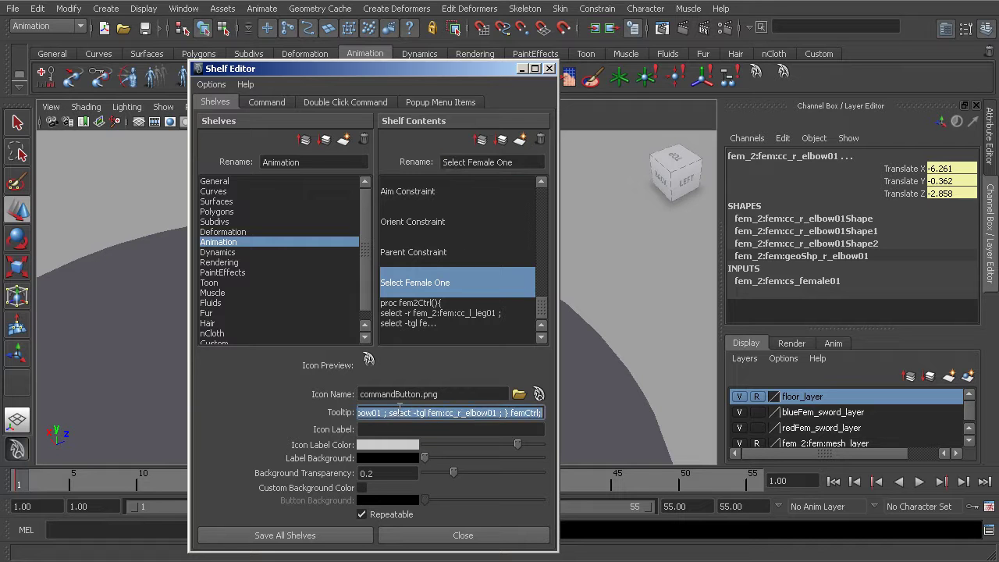
key(ctrl+v)
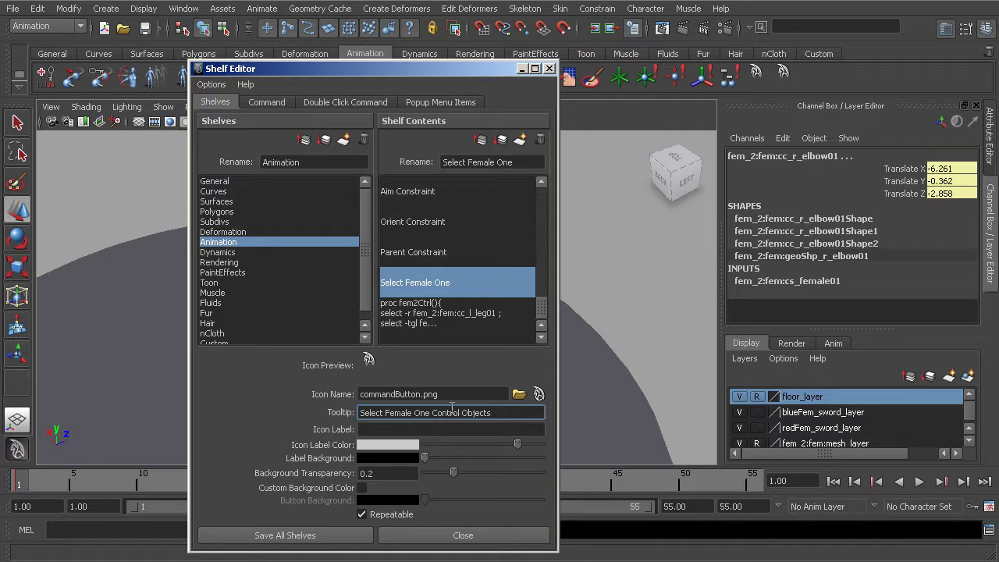
click(442, 428)
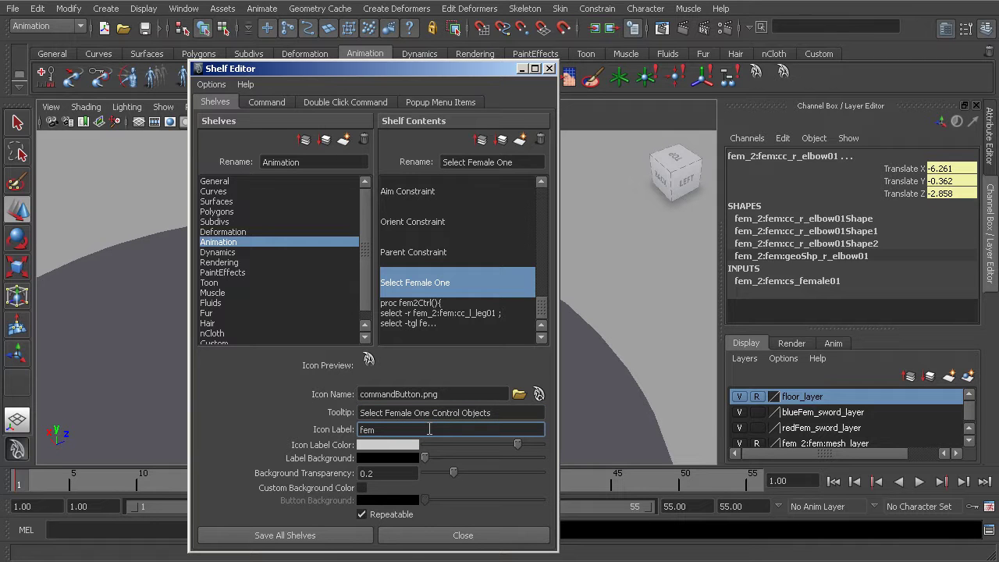
key(Return)
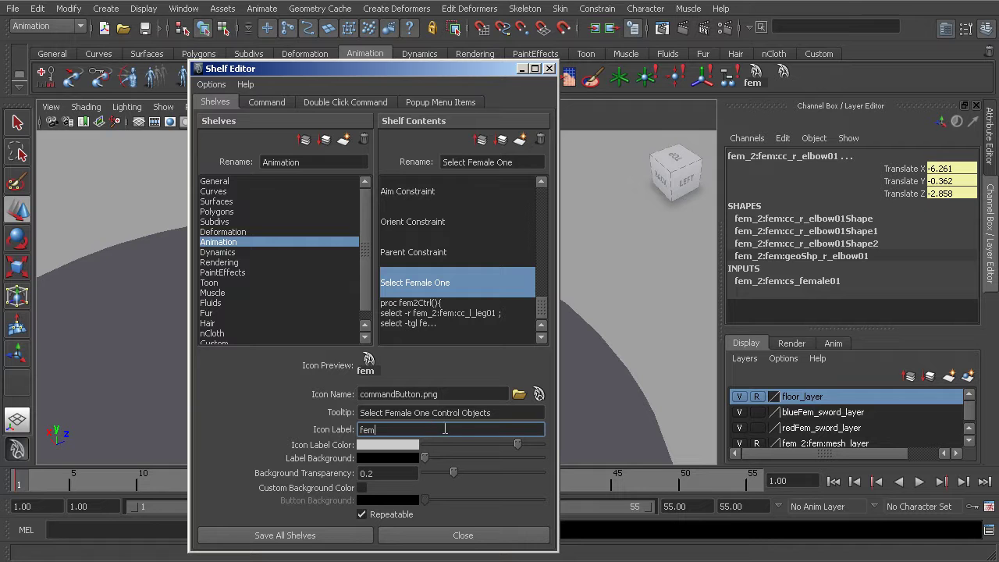
Step: Rename the fem2Ctrl script entry in the Animation shelf to "Select Female Two"
click(424, 317)
triple_click(477, 162)
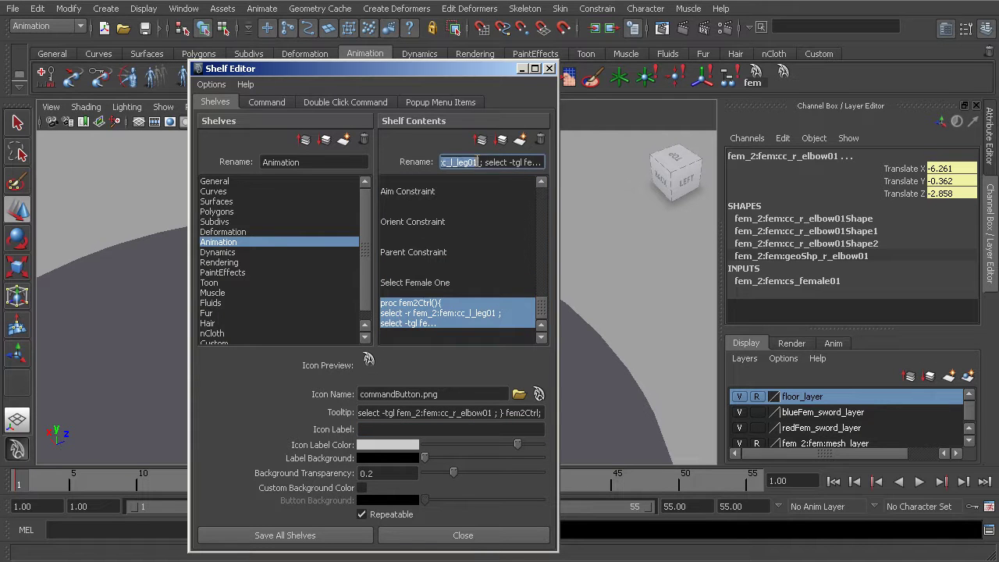
triple_click(477, 162)
key(ctrl+v)
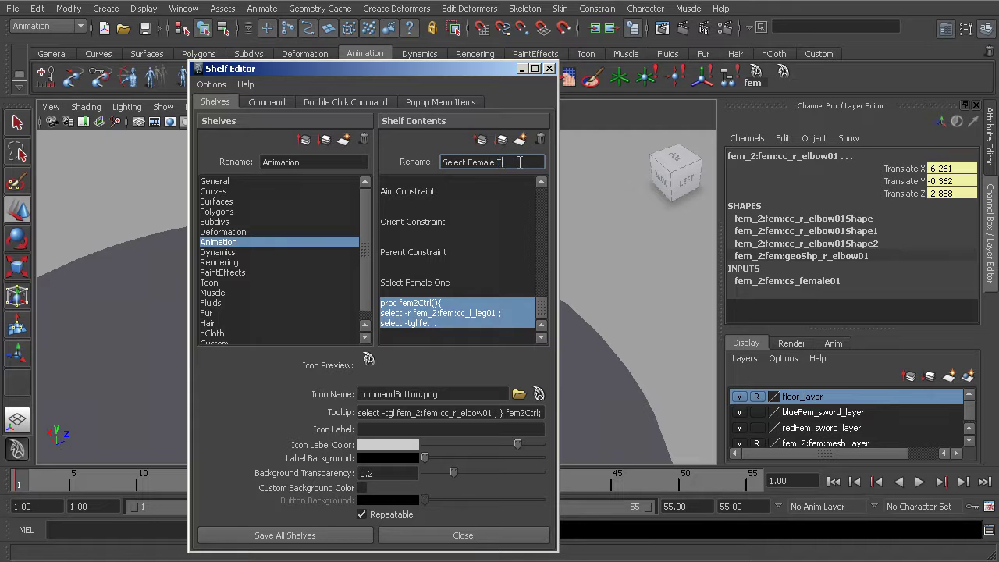
click(426, 275)
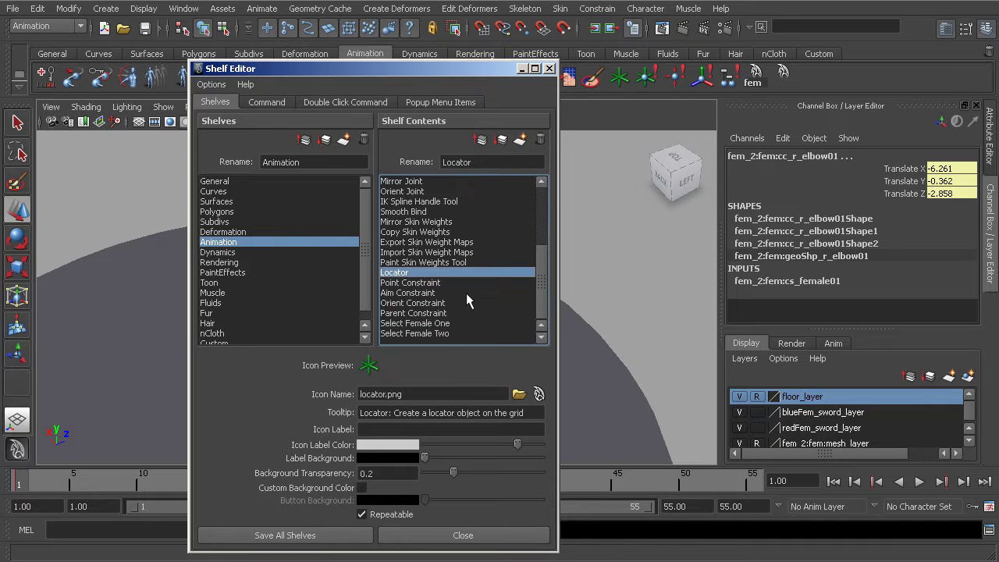
Step: Set the Select Female Two button's tooltip to "Select Female Two Control Objects"
click(438, 334)
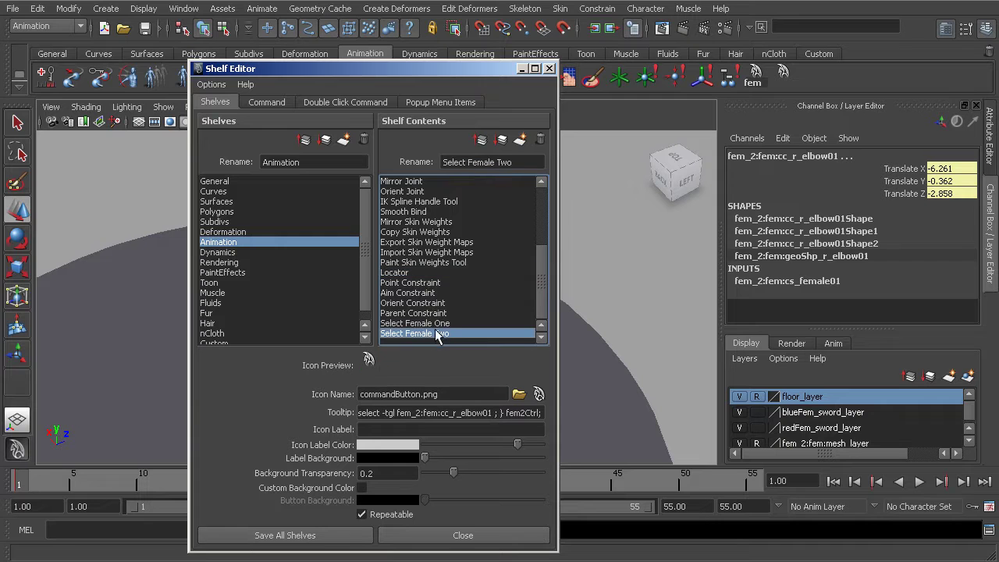
triple_click(445, 419)
key(ctrl+v)
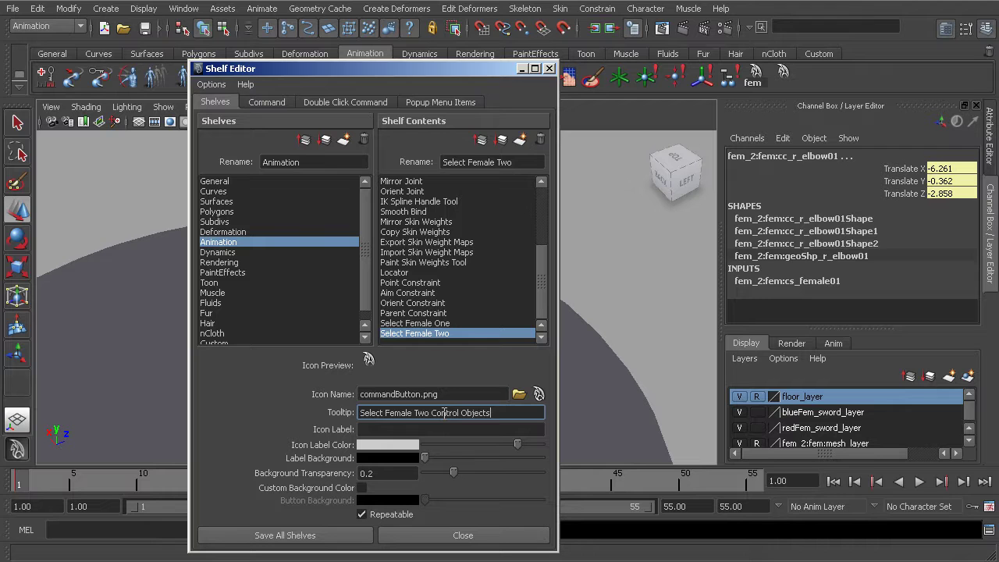
Step: Label the Select Female Two button's icon "fem2" and save all shelves
click(374, 428)
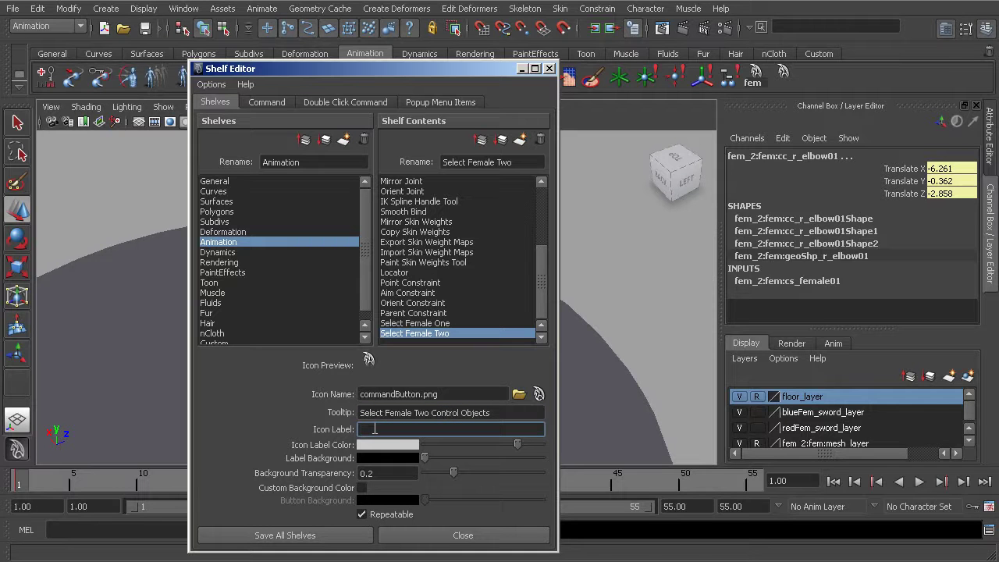
text(fem2)
key(Return)
click(286, 535)
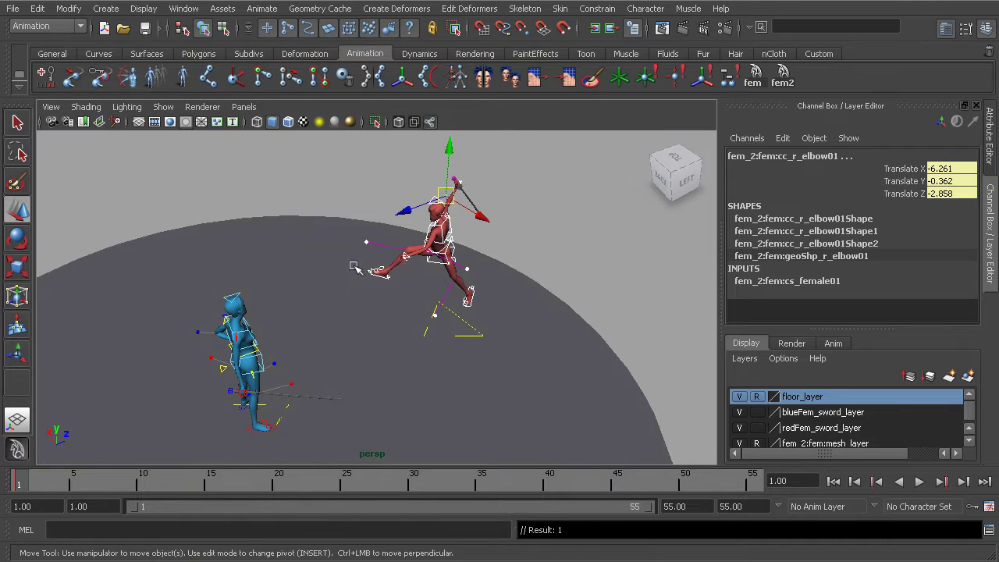
Step: Deselect the red character's controls and examine the poses of both characters from the side
alt+middle_drag(313, 228, 304, 227)
alt+drag(305, 227, 368, 247)
click(420, 234)
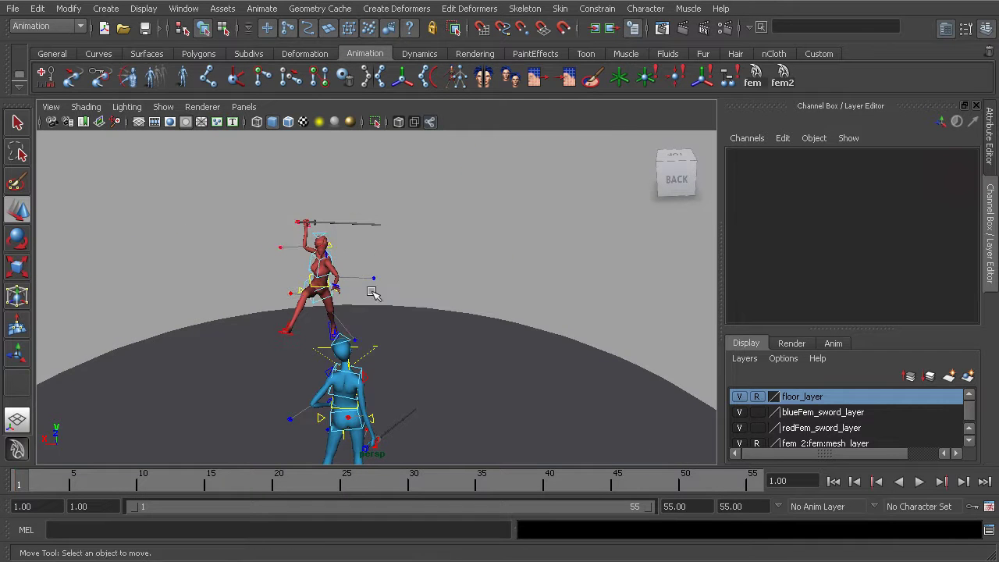
alt+middle_drag(371, 291, 332, 269)
alt+drag(331, 268, 425, 274)
alt+middle_drag(428, 273, 451, 243)
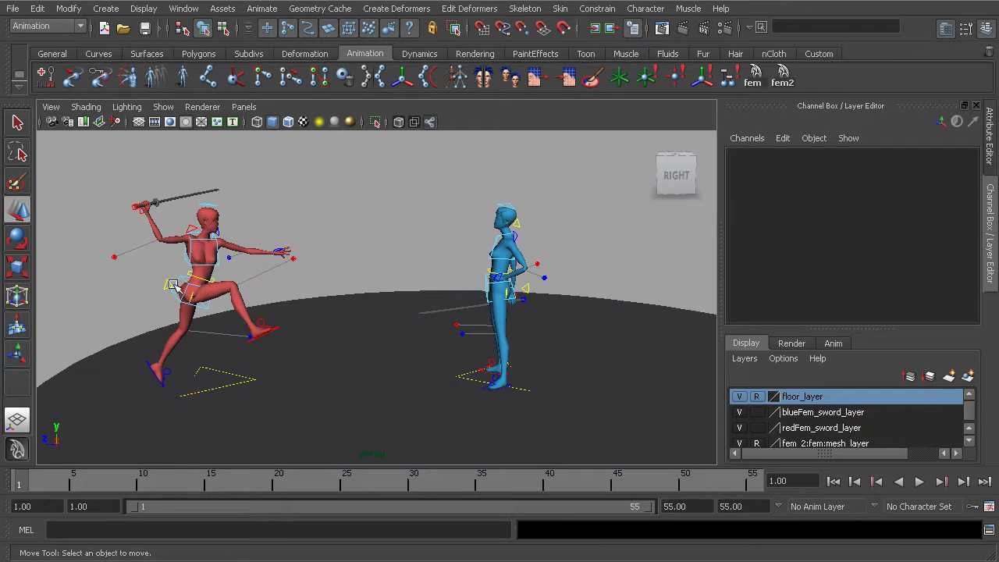
alt+middle_drag(298, 260, 397, 258)
alt+drag(397, 258, 363, 260)
alt+right_drag(226, 231, 254, 207)
alt+middle_drag(196, 186, 186, 185)
alt+middle_drag(313, 365, 305, 317)
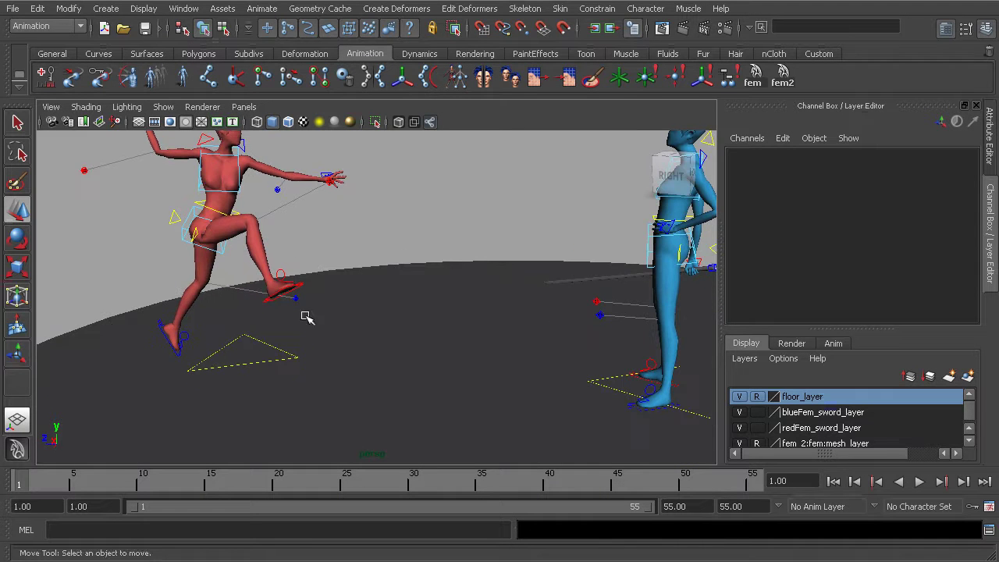
Step: Set the animation preferences to a Linear default in tangent and a Stepped default out tangent, and save them
click(989, 507)
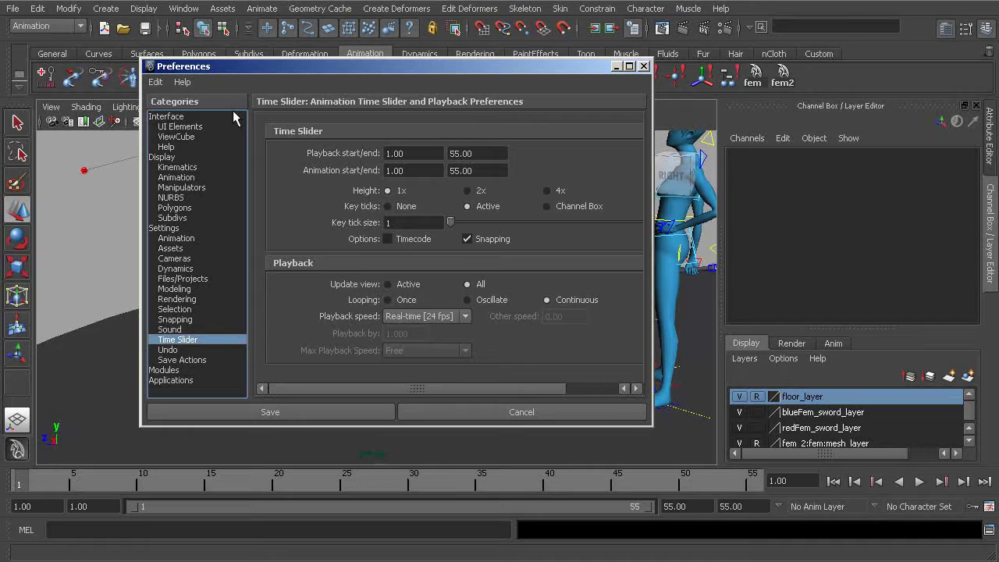
drag(364, 70, 345, 84)
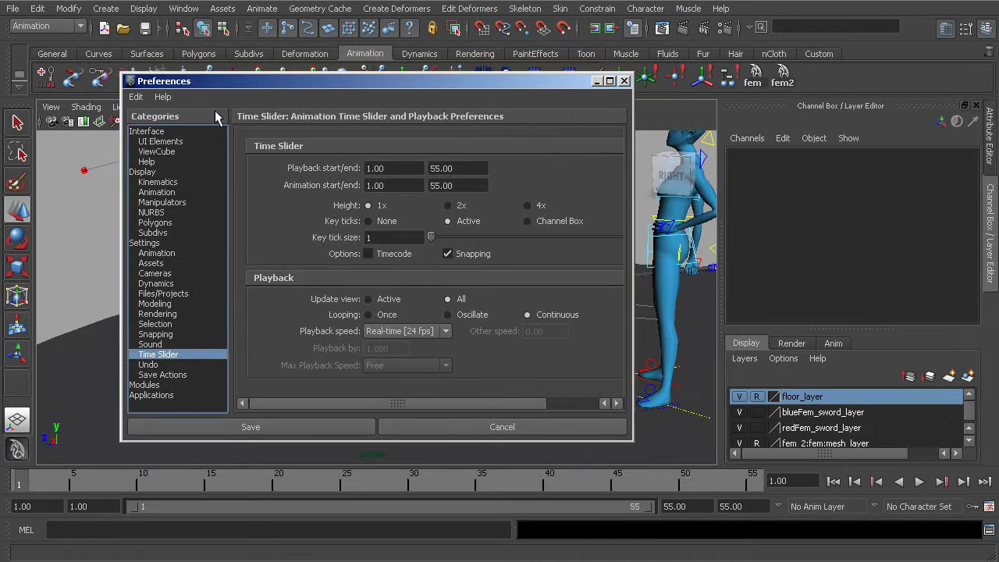
click(157, 254)
click(392, 303)
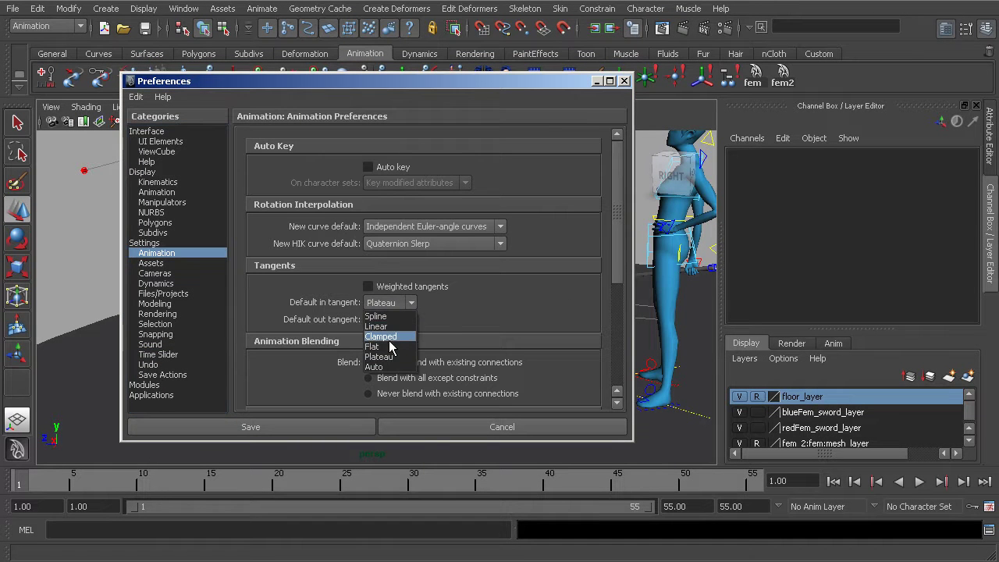
click(391, 326)
click(387, 320)
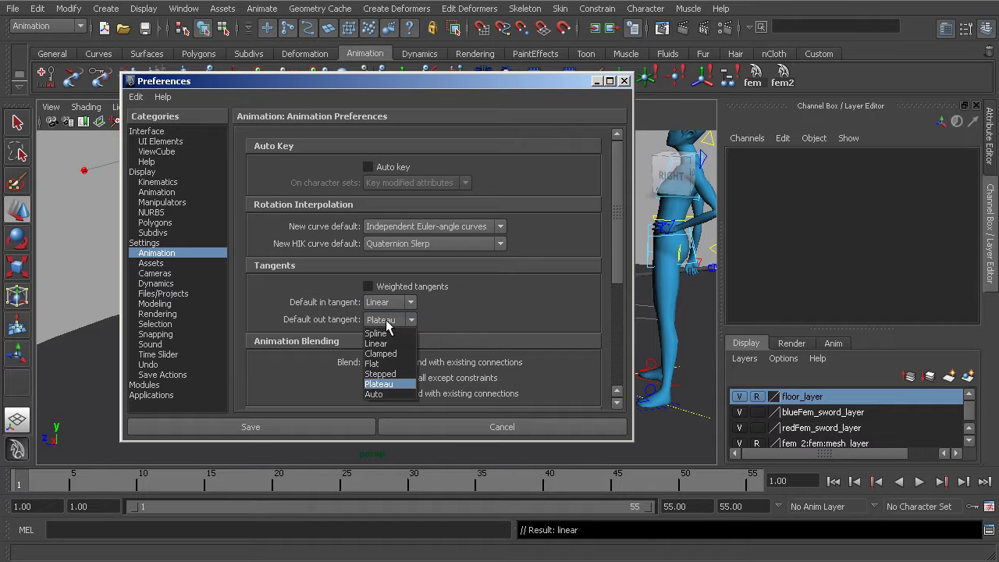
click(405, 375)
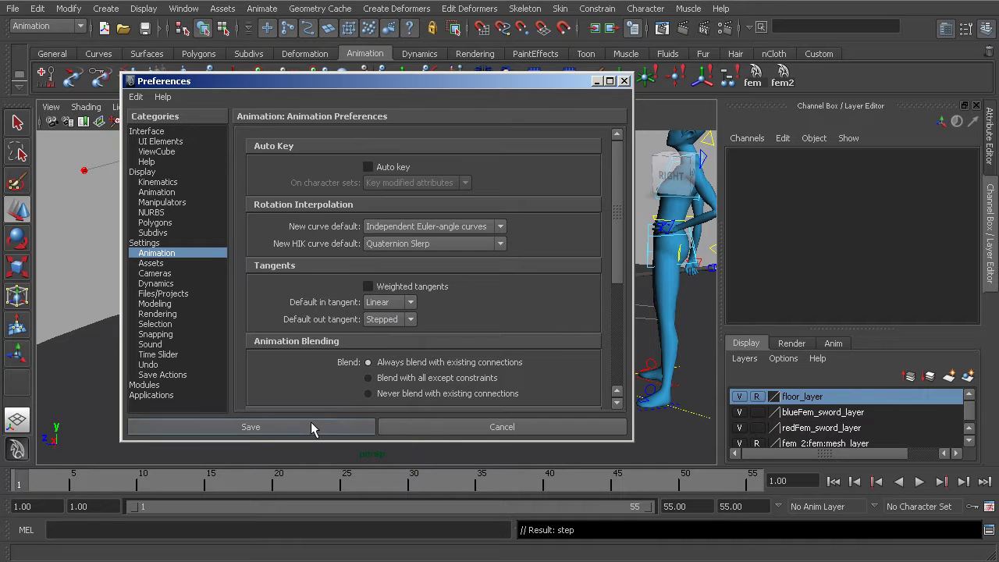
click(314, 426)
Step: Select the red character's controls with the fem2 script and make fem_2:fem:cs_female01 the current character set
alt+middle_drag(357, 244, 408, 290)
alt+right_drag(466, 275, 394, 264)
alt+middle_drag(388, 258, 361, 232)
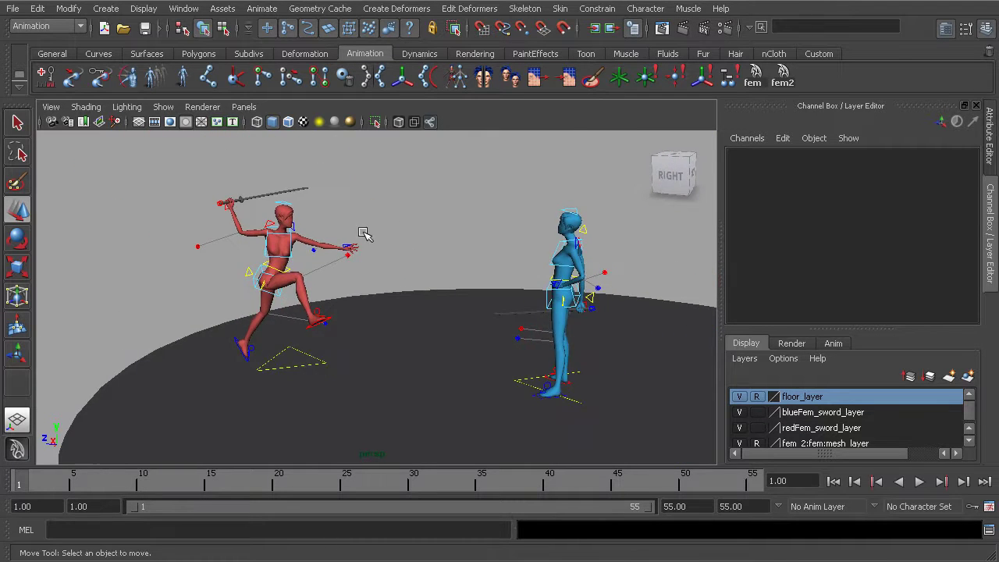
click(784, 79)
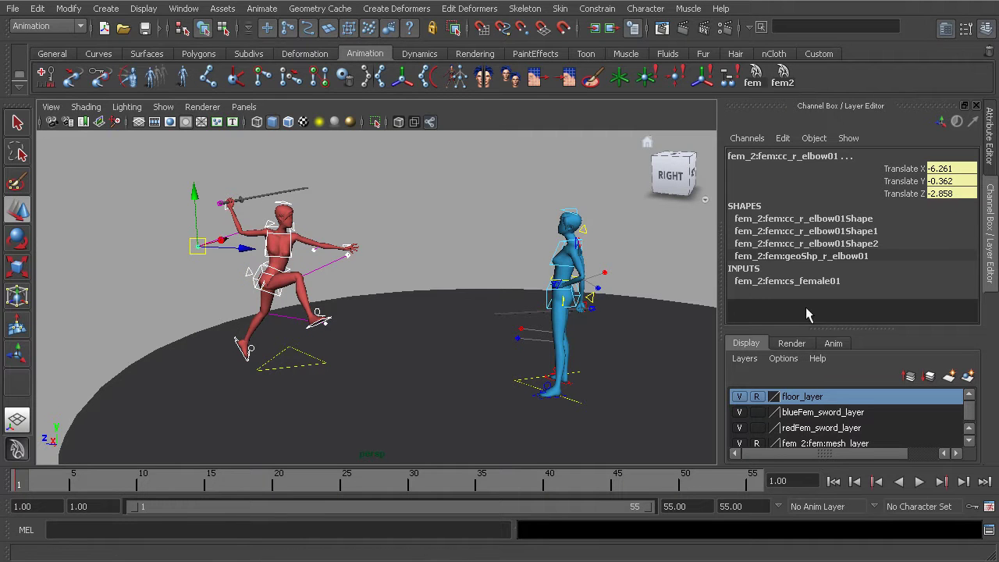
click(875, 507)
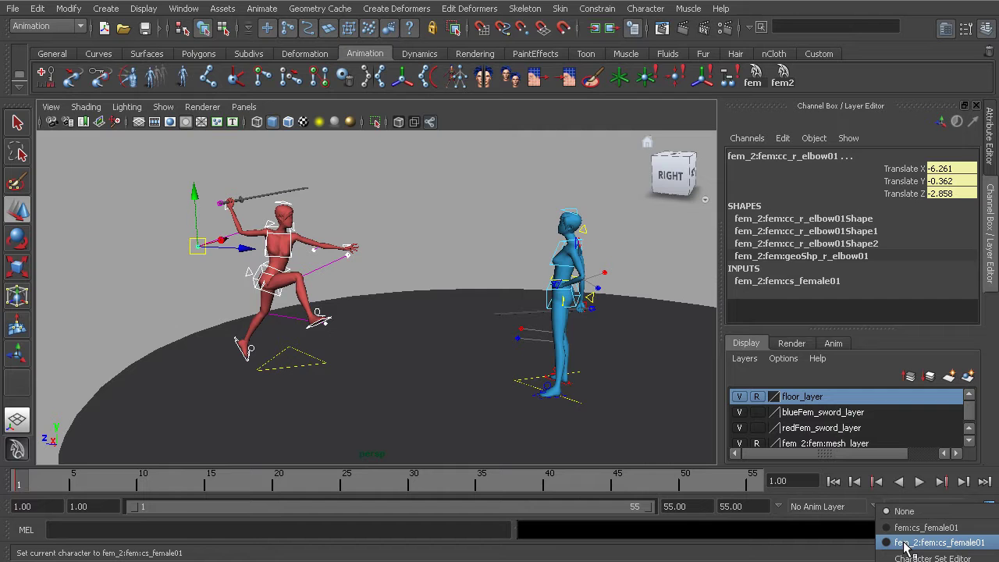
click(908, 546)
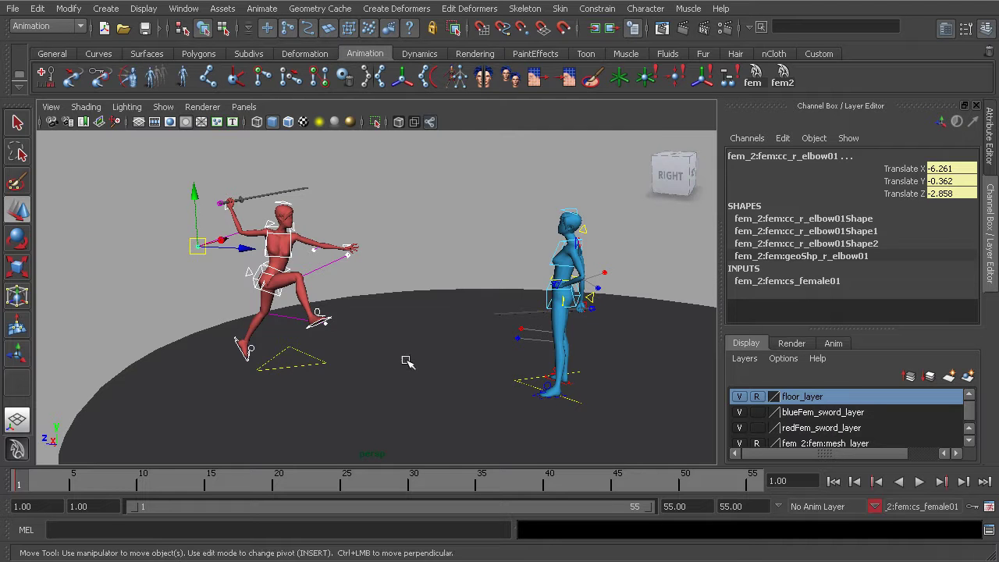
Step: Play the animation briefly, stop with the current time at frame 6, and view the red character from its other side
alt+drag(408, 361, 348, 353)
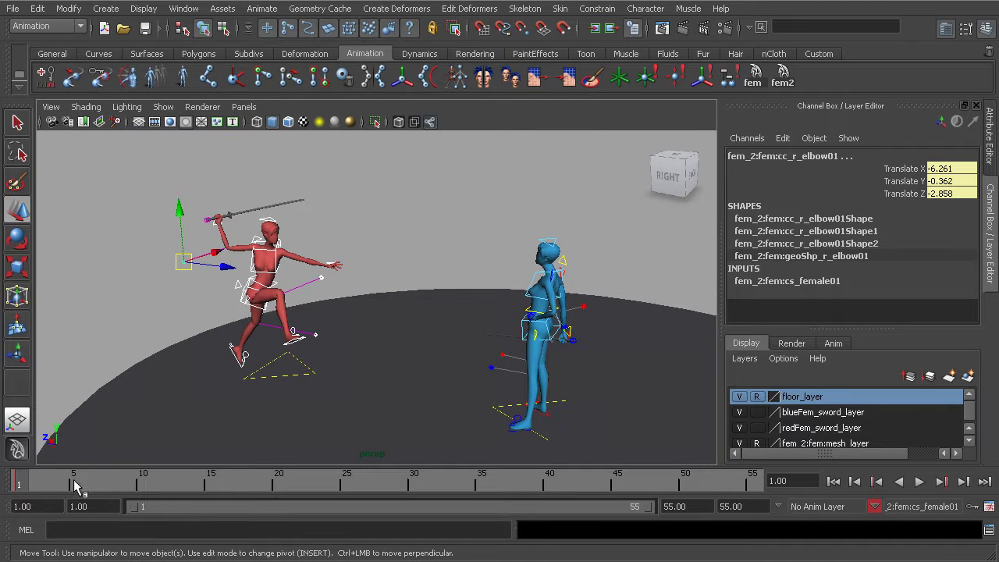
key(alt+v)
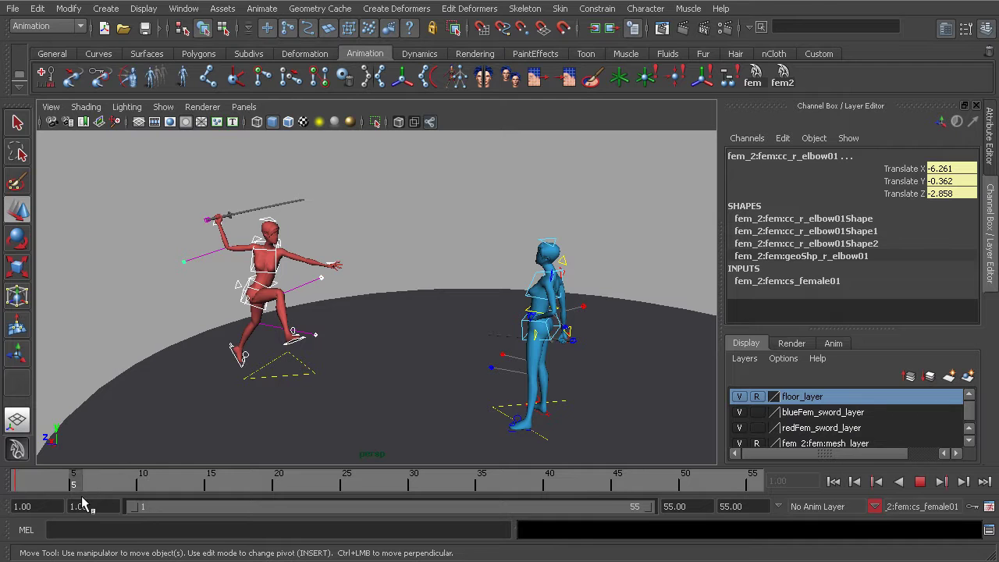
key(alt+v)
alt+drag(288, 260, 409, 305)
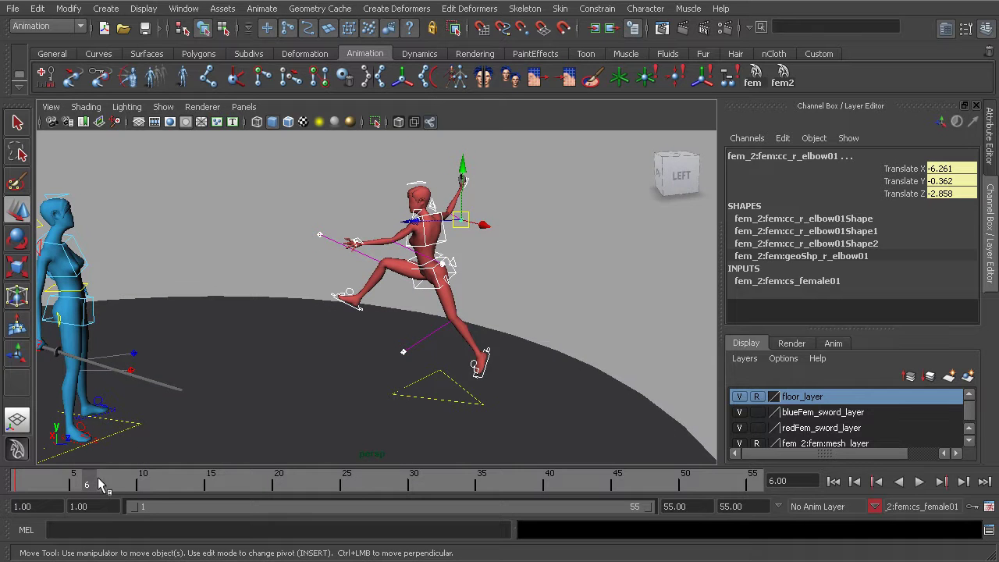
Step: At frame 6, move all the red character's body controls toward the blue character, bringing the right elbow control to X -9.433, Z 6.658
key(alt+v)
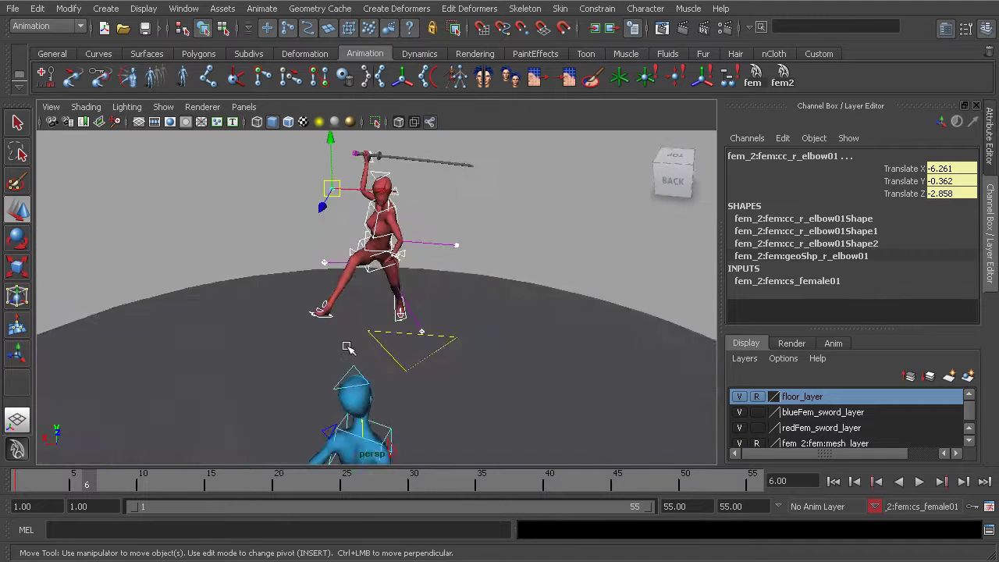
alt+drag(348, 348, 376, 210)
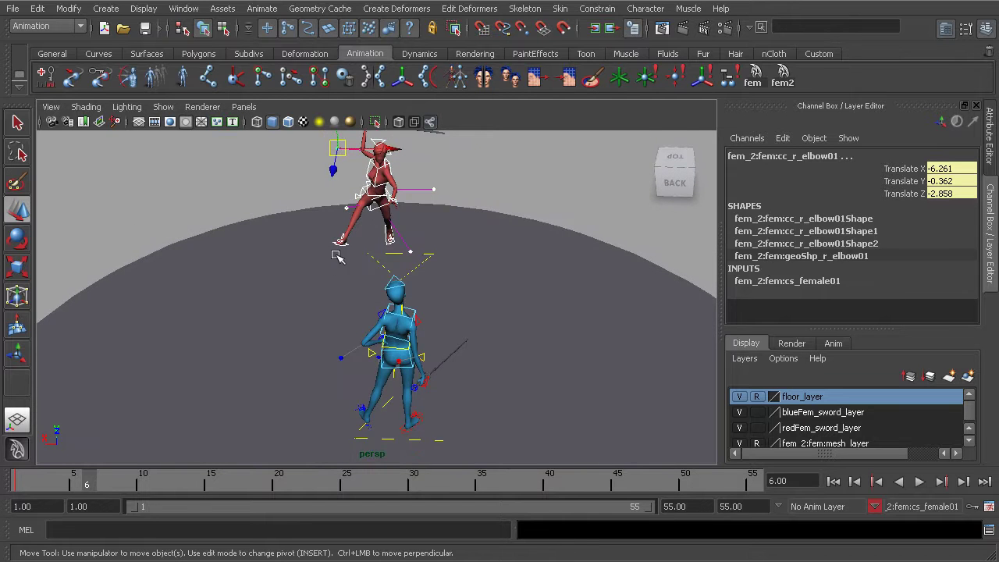
alt+drag(422, 263, 180, 449)
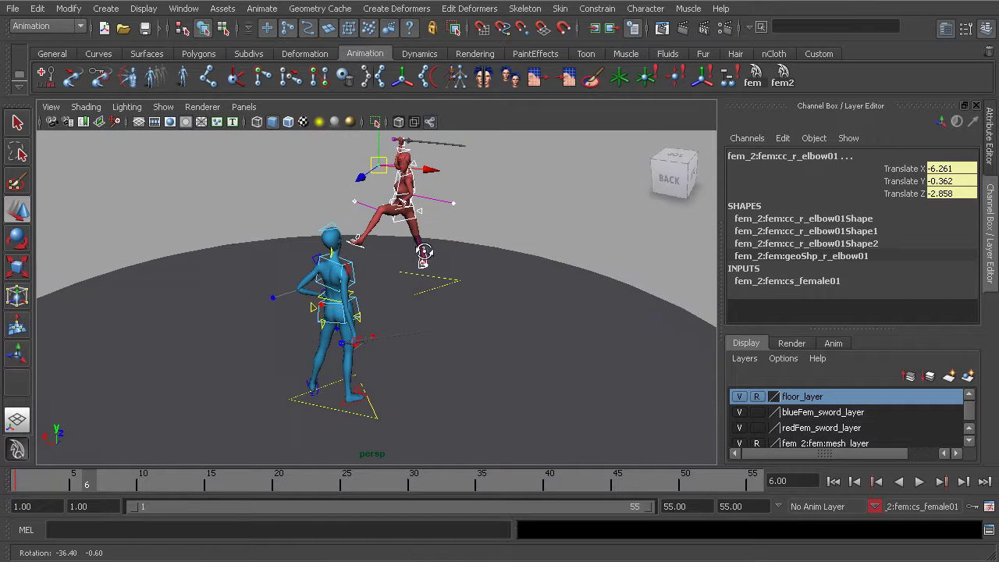
mouse_move(84, 481)
mouse_down()
mouse_move(29, 485)
mouse_move(92, 495)
mouse_up()
alt+middle_drag(388, 286, 382, 331)
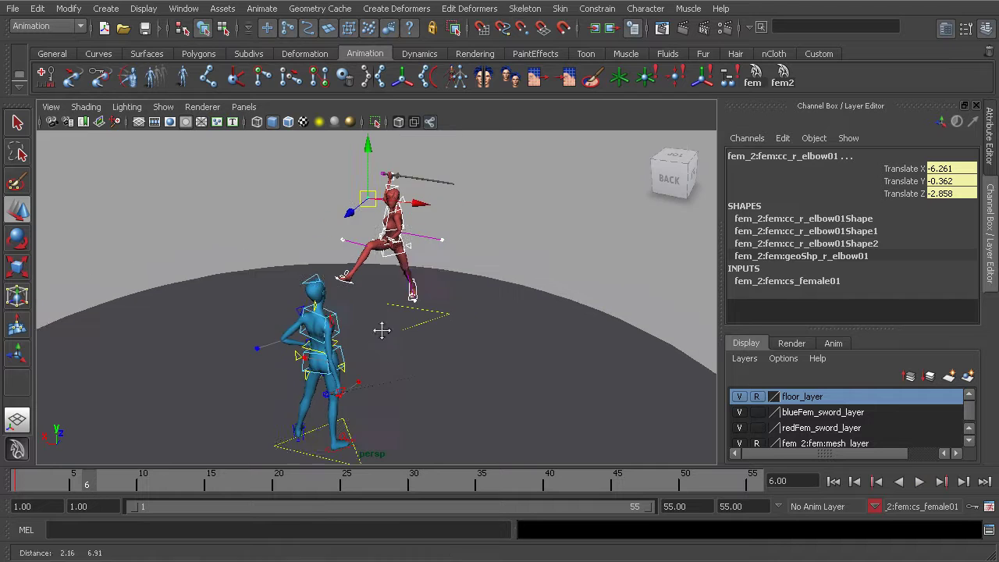
alt+drag(390, 282, 327, 320)
alt+middle_drag(328, 320, 324, 351)
alt+drag(336, 296, 316, 316)
drag(404, 230, 298, 241)
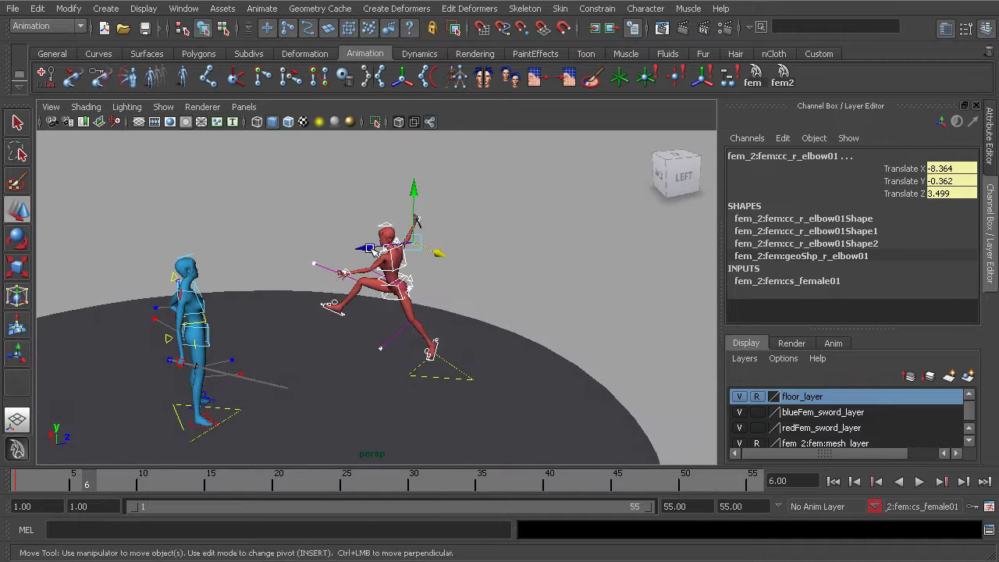
mouse_move(367, 251)
mouse_down()
mouse_move(354, 247)
mouse_move(385, 251)
mouse_up()
Step: Key the red character's moved pose at frame 6 and turn on automatic keyframing, with both characters viewed from the side
key(bracketleft)
key(bracketleft)
key(bracketleft)
key(bracketleft)
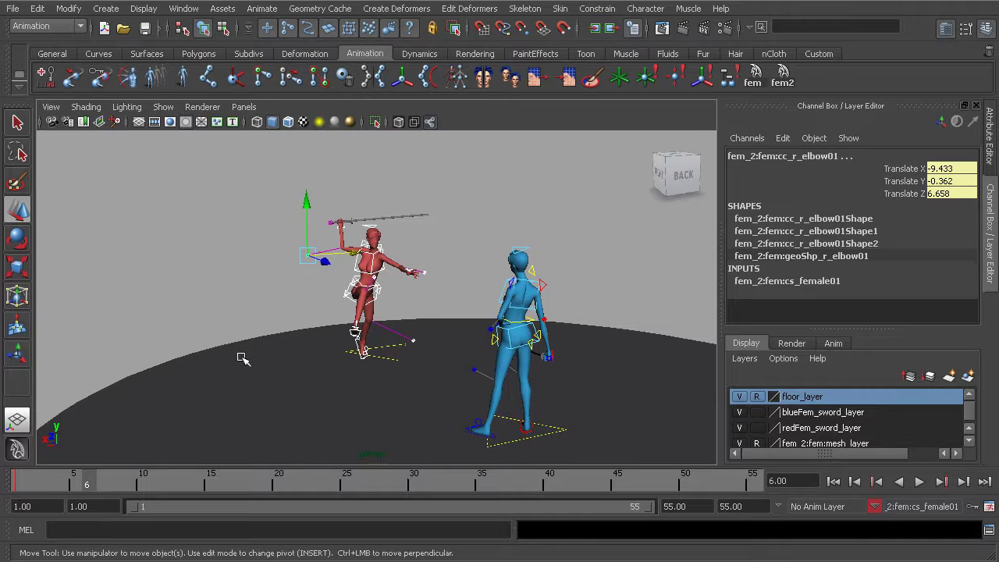
alt+drag(242, 358, 334, 326)
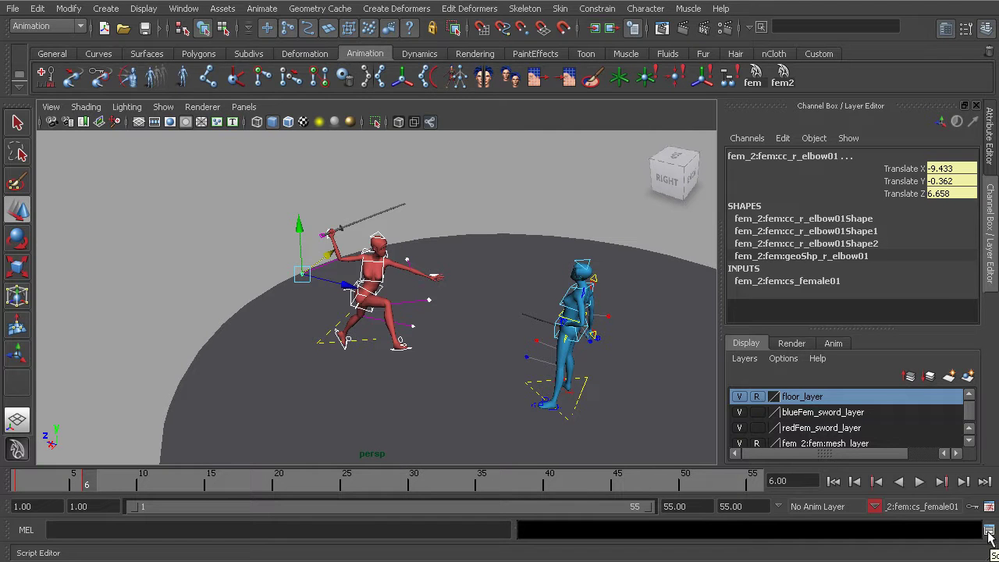
alt+drag(86, 228, 412, 237)
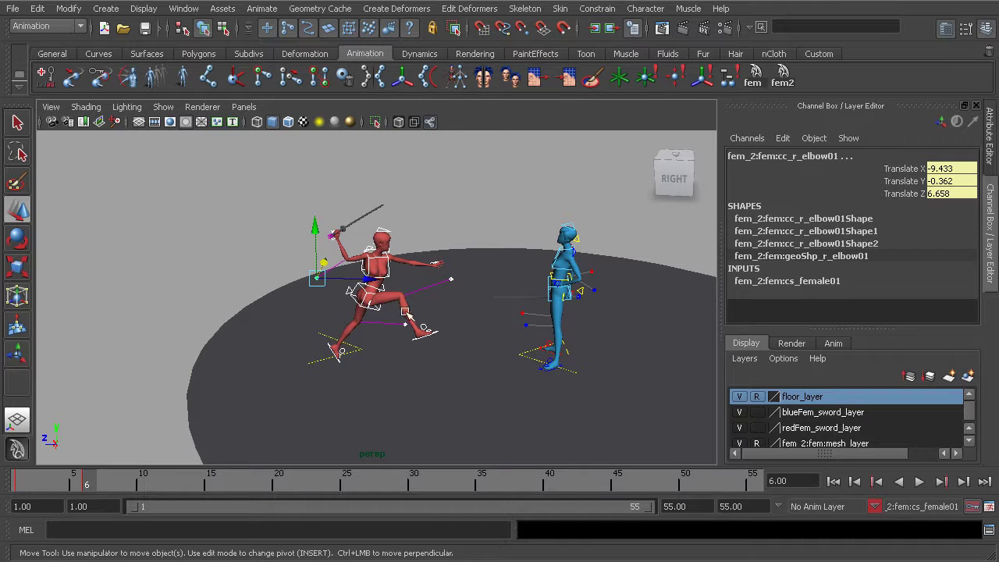
alt+drag(402, 308, 363, 266)
alt+drag(386, 307, 391, 312)
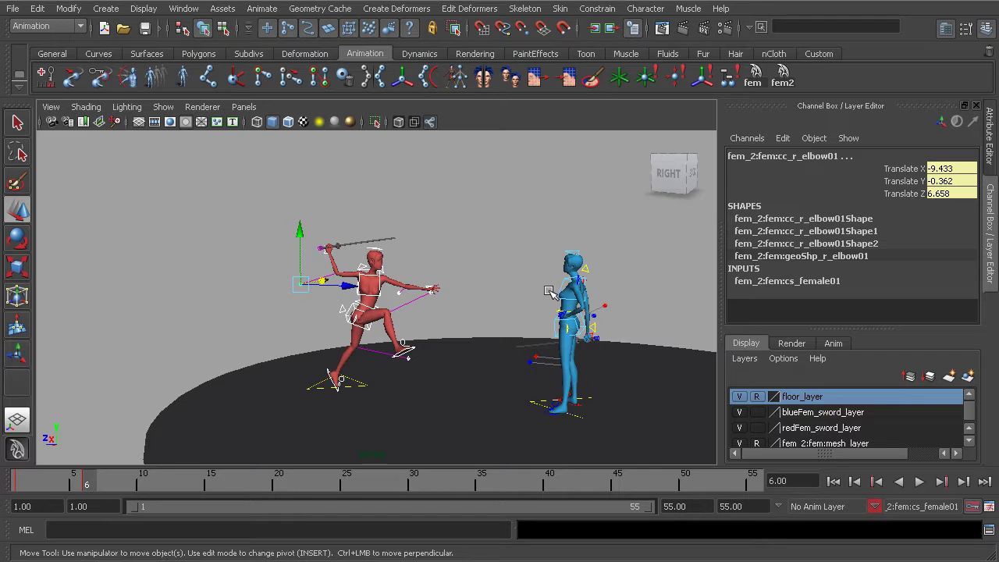
alt+drag(301, 373, 306, 303)
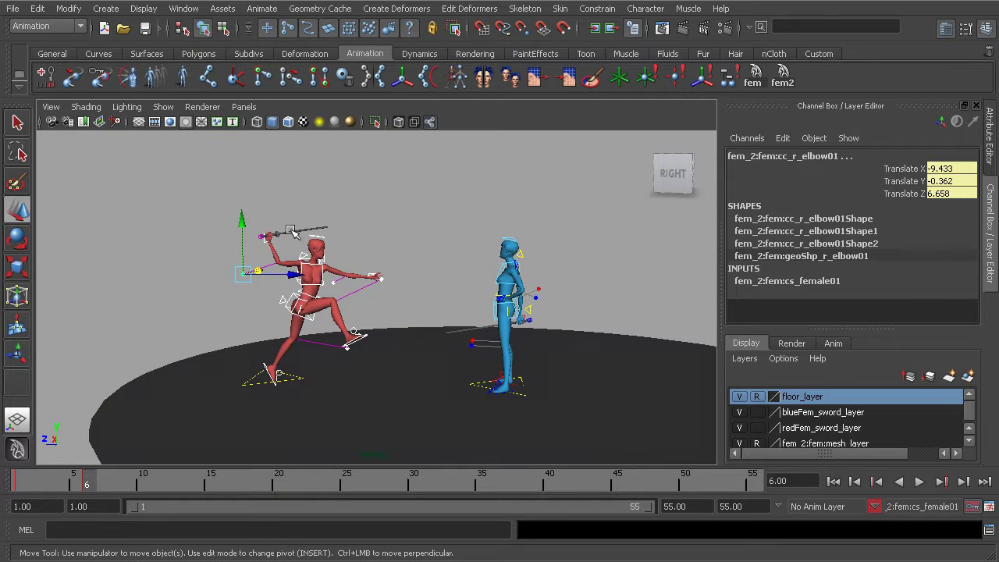
Step: Set the playback start to frame -10 and view the characters' poses at frames -10 and 1
mouse_move(89, 484)
mouse_down()
mouse_move(60, 484)
mouse_move(100, 490)
mouse_up()
click(100, 507)
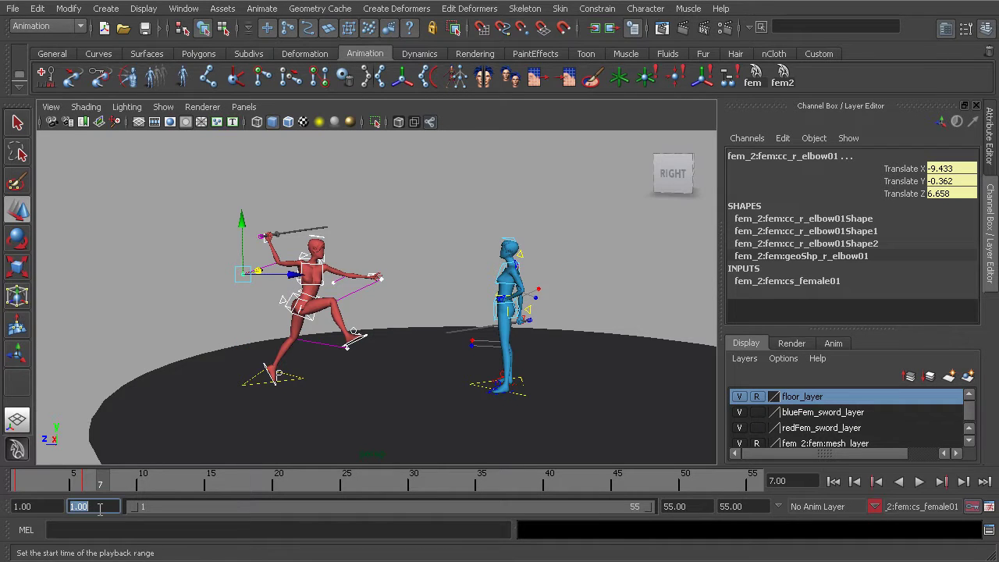
text(-10)
key(Return)
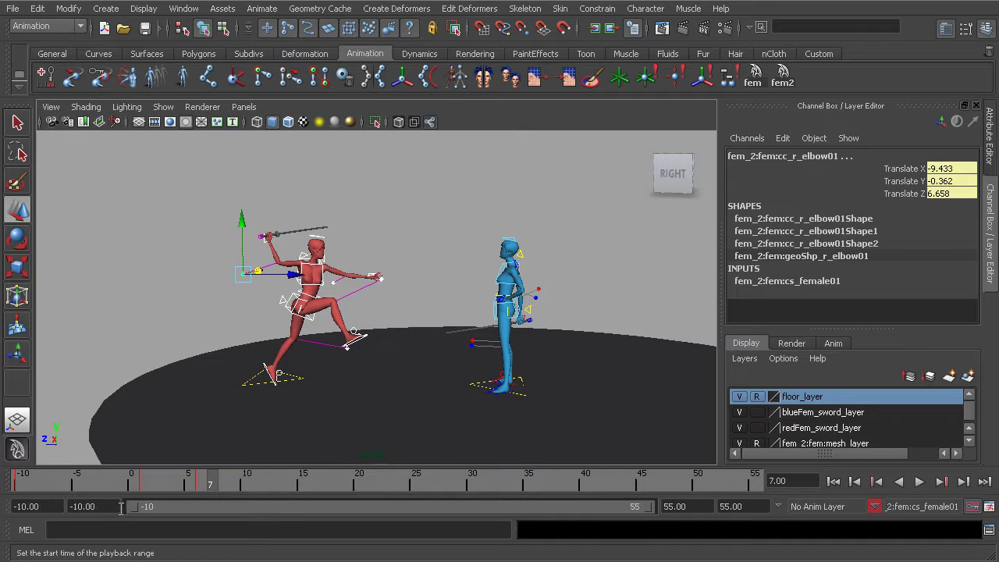
click(17, 479)
key(alt+v)
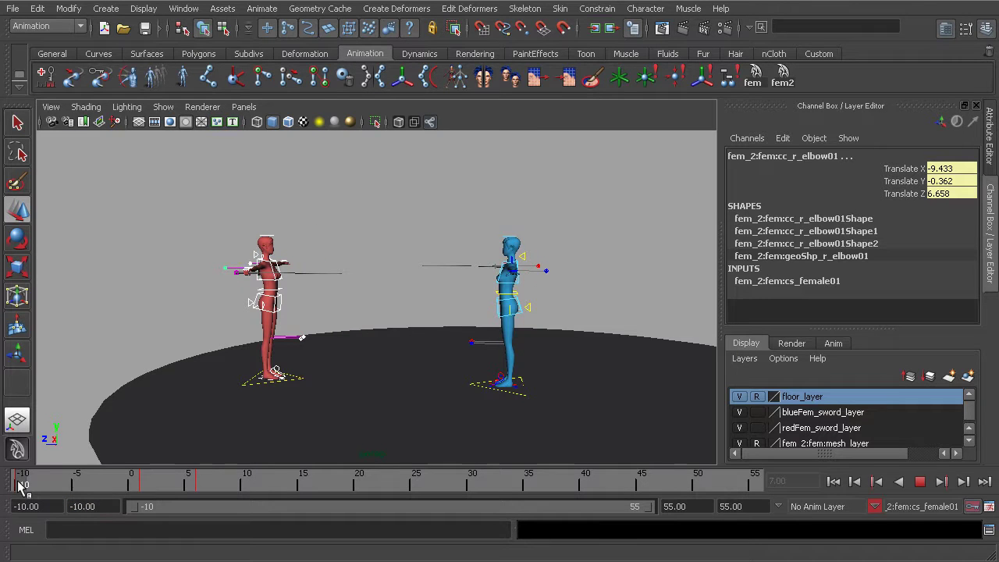
mouse_move(134, 490)
mouse_down()
mouse_move(159, 495)
mouse_move(141, 491)
mouse_up()
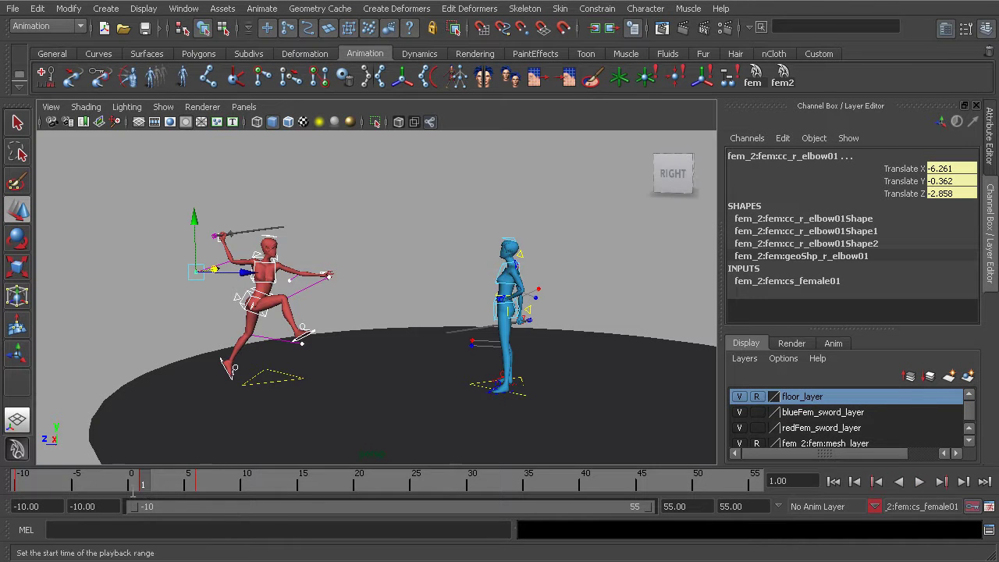
Step: Set the animation start time to frame 1 and review the motion up to frame 6
click(39, 507)
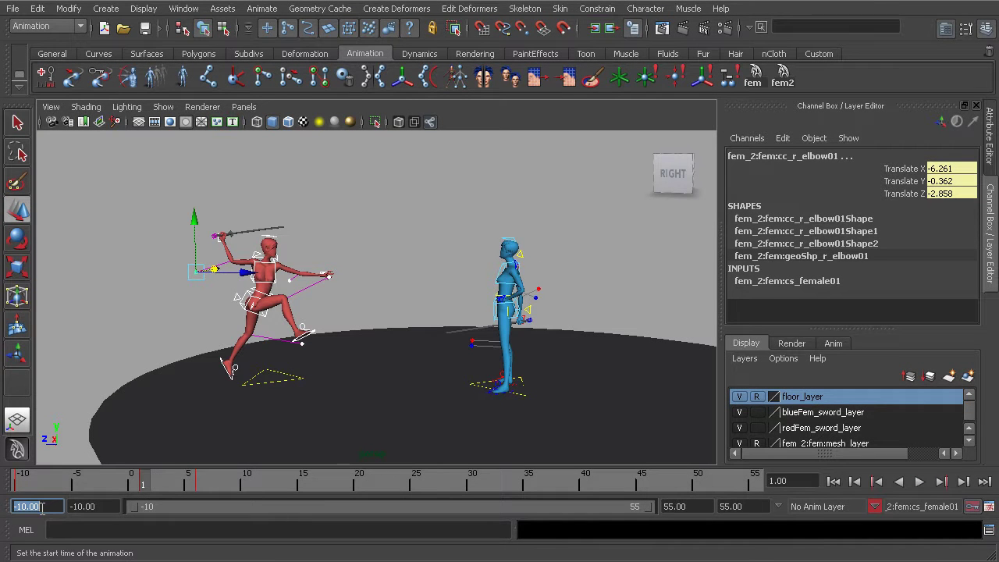
text(1)
key(Return)
key(alt+v)
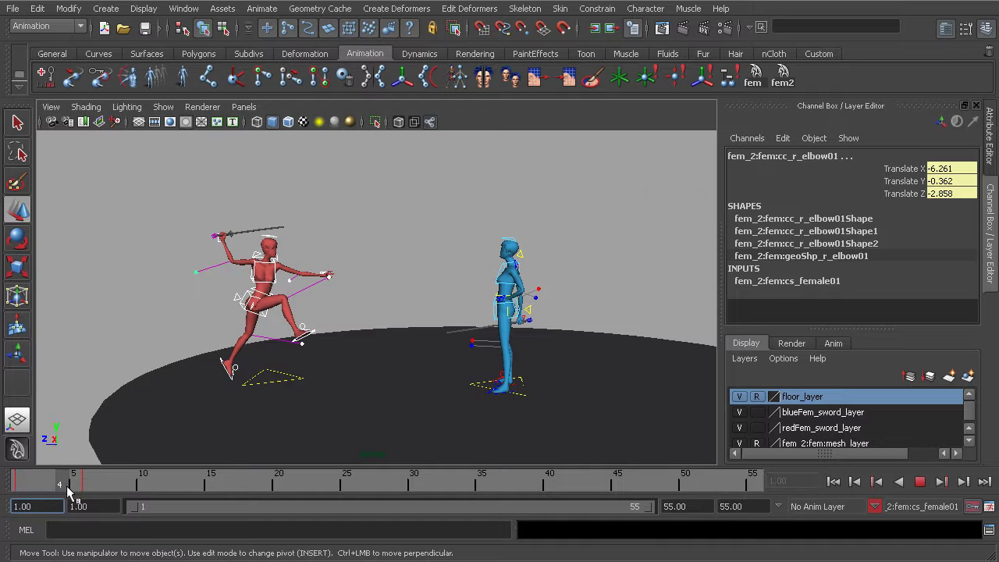
drag(67, 488, 92, 488)
Step: Raise the red character's controls at frame 6 until the elbow control reads Y 1.392, key them, and advance them to Z 9.006
alt+drag(377, 303, 386, 281)
drag(254, 210, 258, 200)
key(s)
mouse_move(79, 482)
mouse_down()
mouse_move(27, 484)
mouse_move(102, 480)
mouse_move(61, 482)
mouse_move(92, 479)
mouse_up()
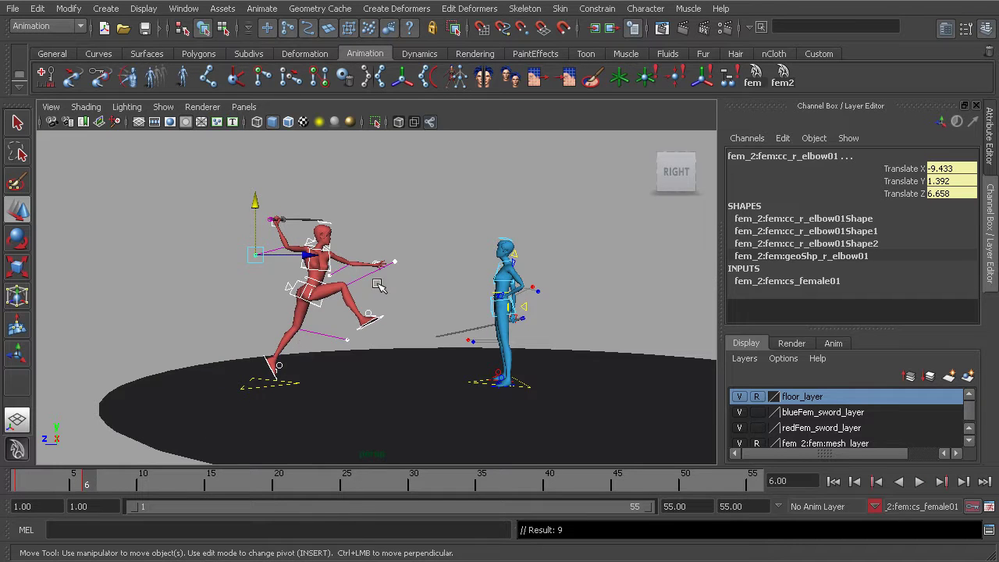
drag(319, 263, 374, 262)
alt+drag(237, 352, 271, 312)
mouse_move(76, 485)
mouse_down()
mouse_move(105, 481)
mouse_move(92, 482)
mouse_up()
alt+middle_drag(360, 339, 375, 336)
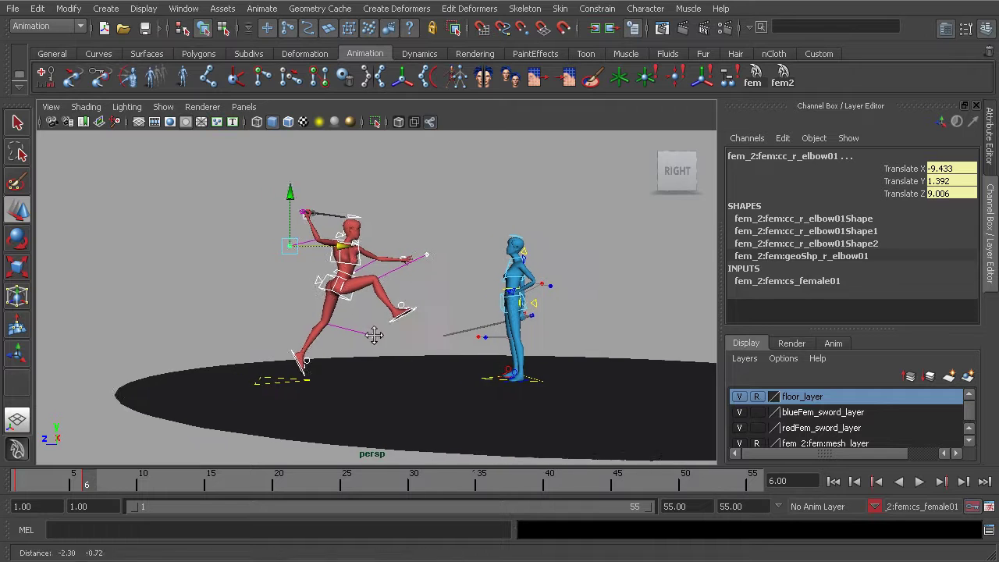
Step: Select the red character's right foot control and move the raised foot down and back toward the trailing leg
alt+drag(375, 336, 363, 336)
alt+right_drag(363, 336, 411, 335)
alt+middle_drag(411, 335, 436, 335)
click(419, 326)
alt+drag(419, 328, 408, 331)
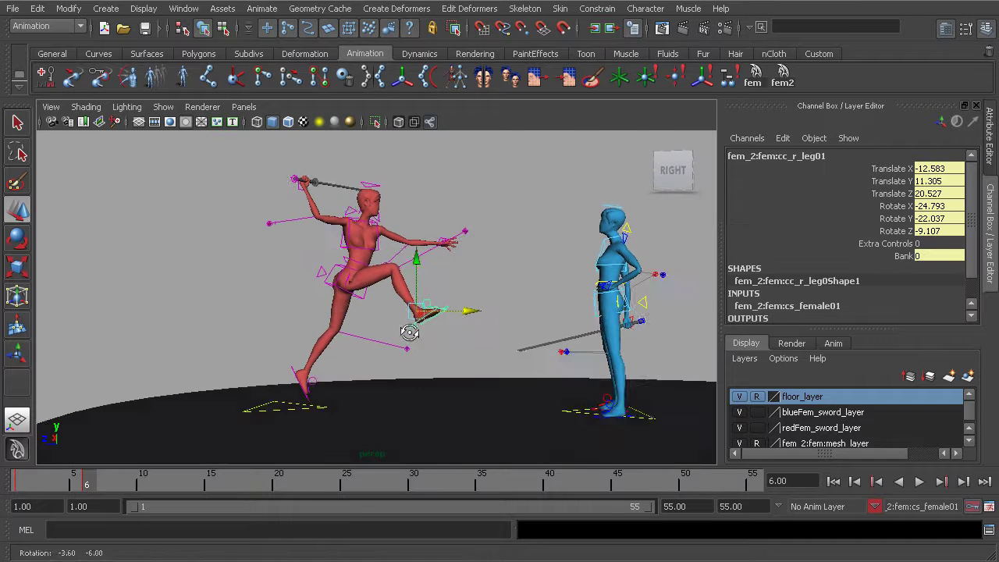
alt+right_drag(408, 331, 416, 328)
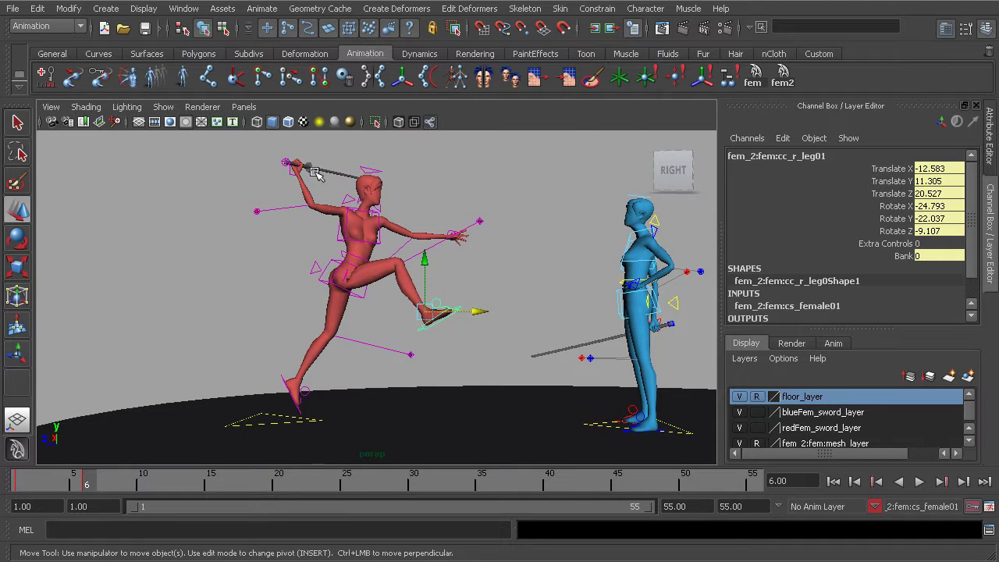
alt+drag(316, 201, 353, 291)
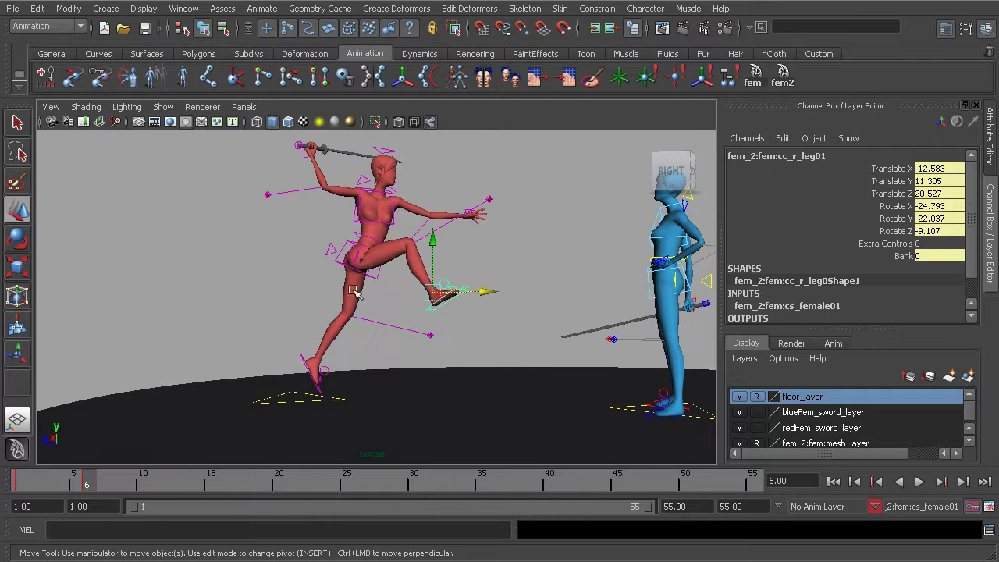
drag(452, 290, 376, 341)
Step: Rotate the right foot control to 50.344, -13.841, -44.854 and place it at about X -15.88, Y 6.49, Z 9.4
alt+right_drag(376, 341, 413, 352)
alt+middle_drag(413, 352, 472, 344)
alt+drag(453, 331, 383, 345)
alt+drag(393, 358, 422, 317)
key(e)
key(w)
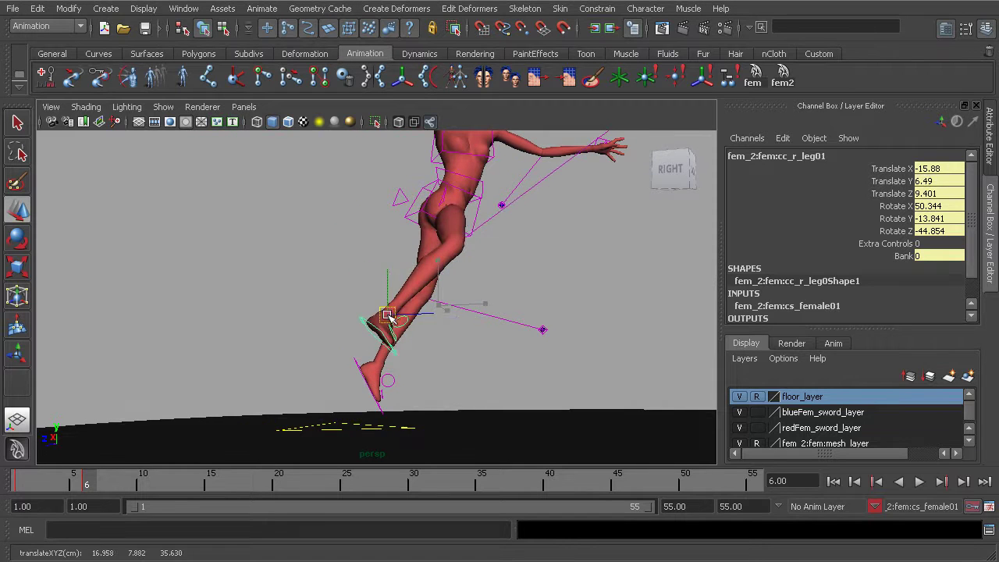
alt+drag(388, 316, 354, 353)
Step: Try rotating the red character's COG control, undo the rotation, and clear the selection
click(404, 286)
key(e)
key(ctrl+z)
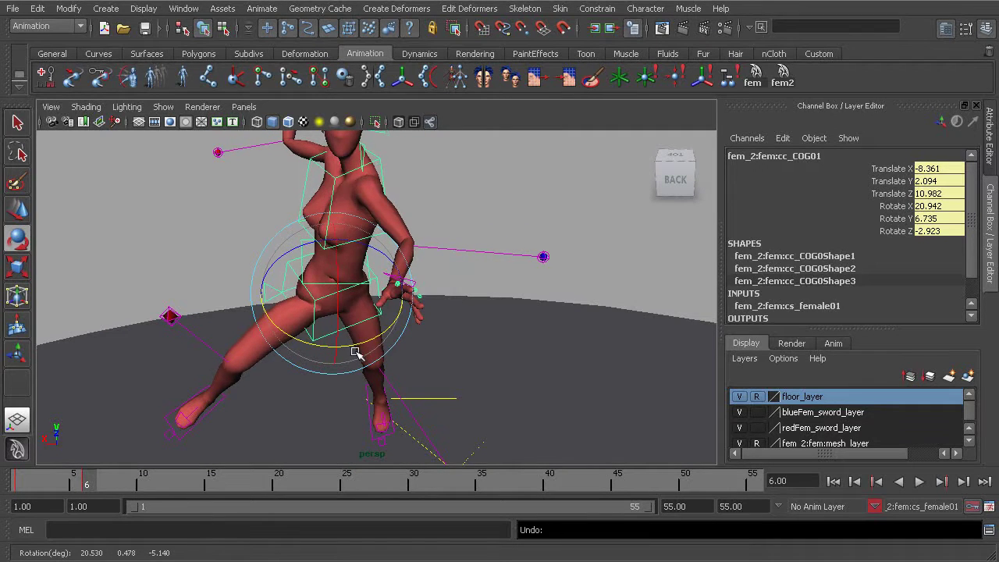
alt+drag(480, 293, 463, 304)
click(501, 293)
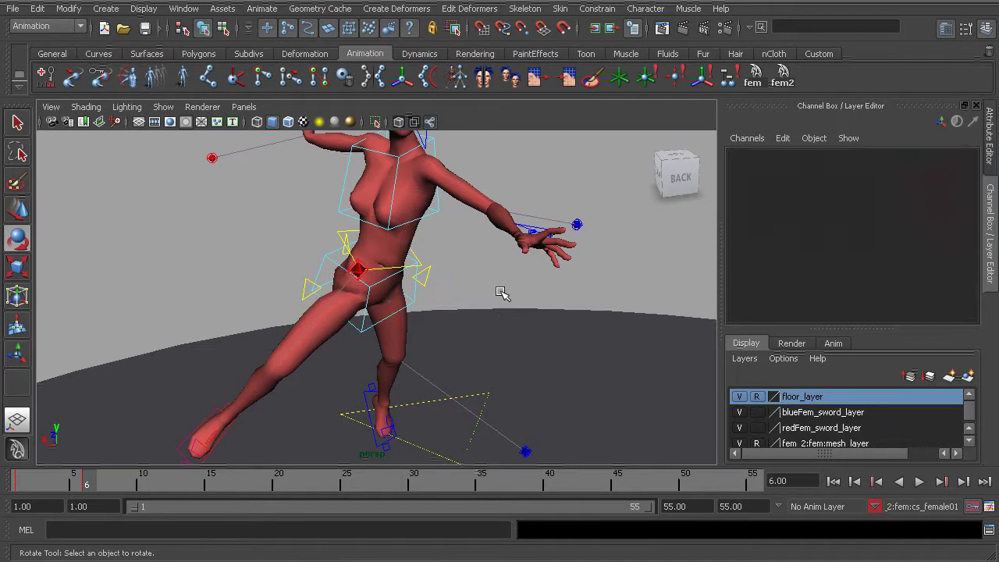
Step: Rotate the red character's hip control to X -3.485, Y -19.172, Z -5.769
click(370, 290)
drag(389, 337, 365, 324)
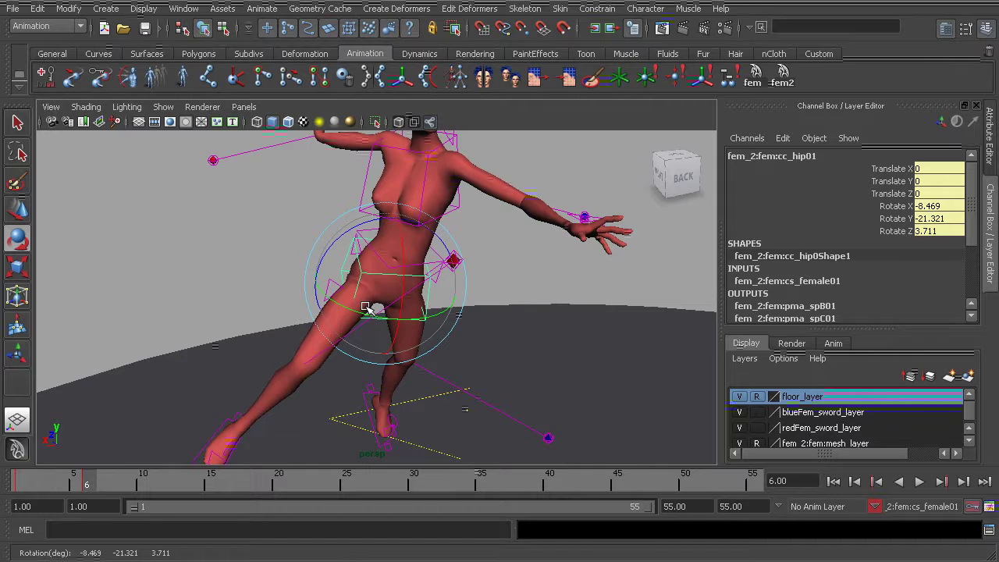
mouse_move(391, 318)
alt+mouse_down()
mouse_move(326, 306)
mouse_move(382, 311)
mouse_move(391, 338)
alt+mouse_up()
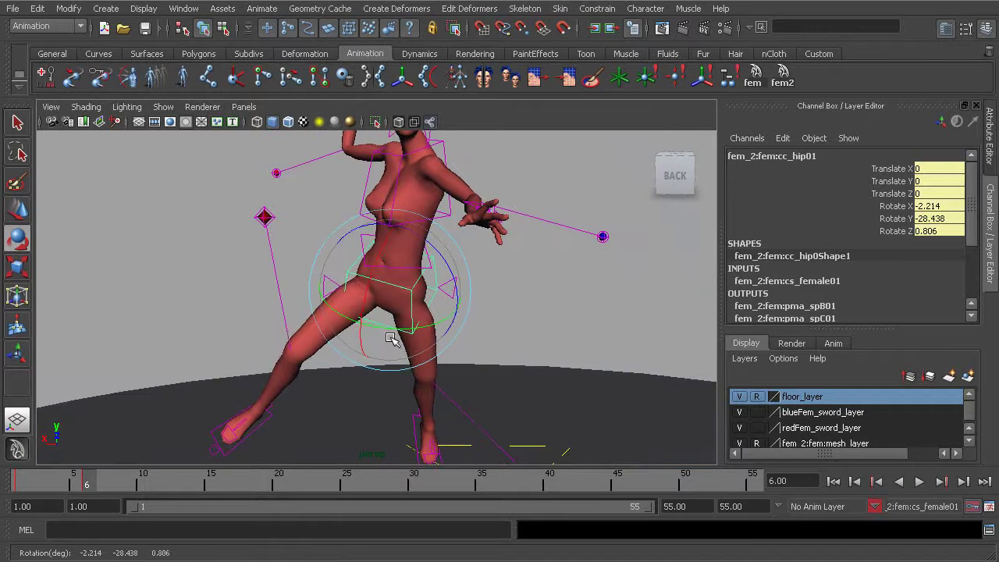
drag(396, 288, 412, 290)
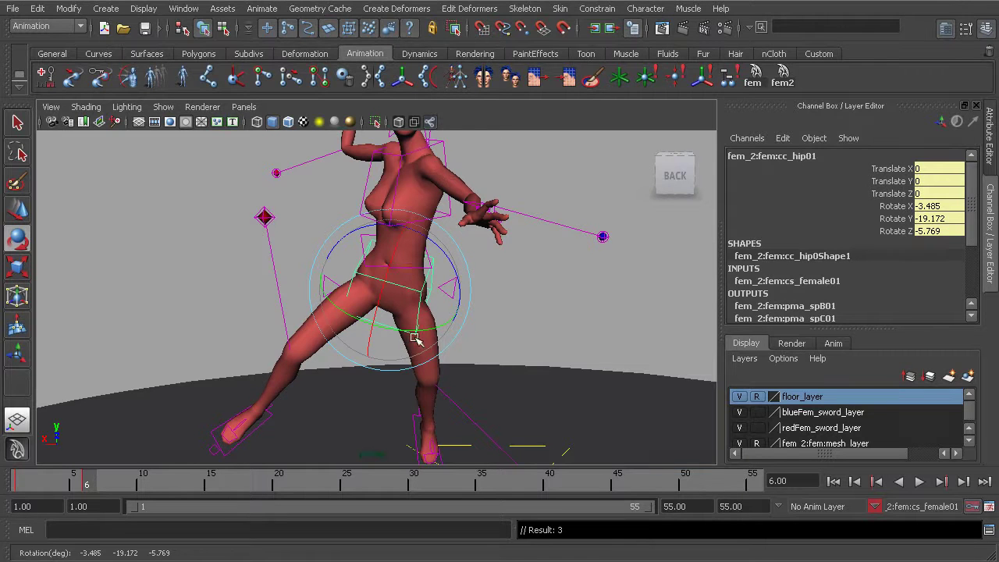
Step: Move the right foot control further up and back to X -17.446, Y 9.075, Z 7.714
alt+drag(415, 338, 241, 299)
click(242, 300)
click(292, 420)
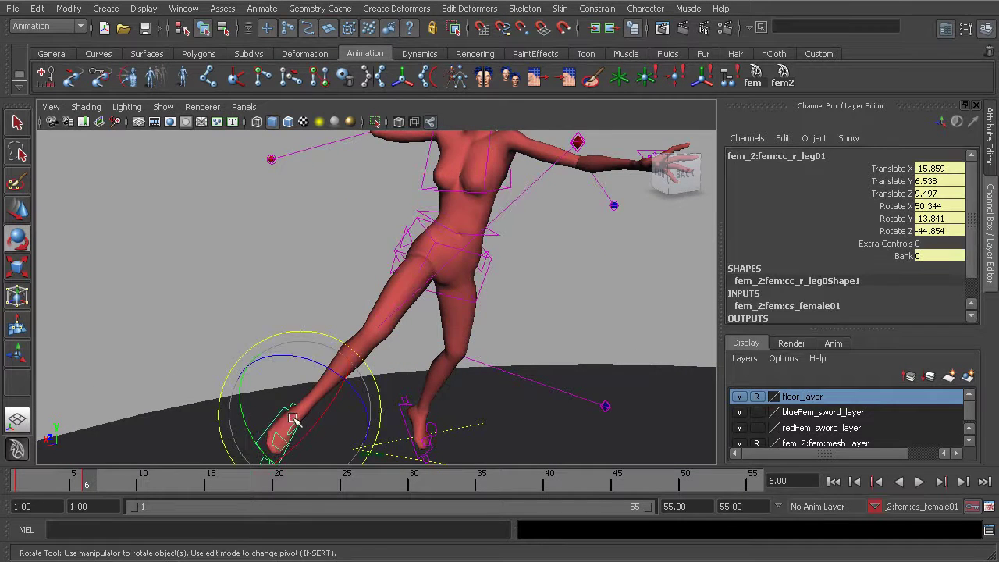
alt+drag(293, 420, 325, 336)
key(w)
alt+drag(326, 336, 409, 349)
click(403, 345)
alt+drag(485, 370, 445, 364)
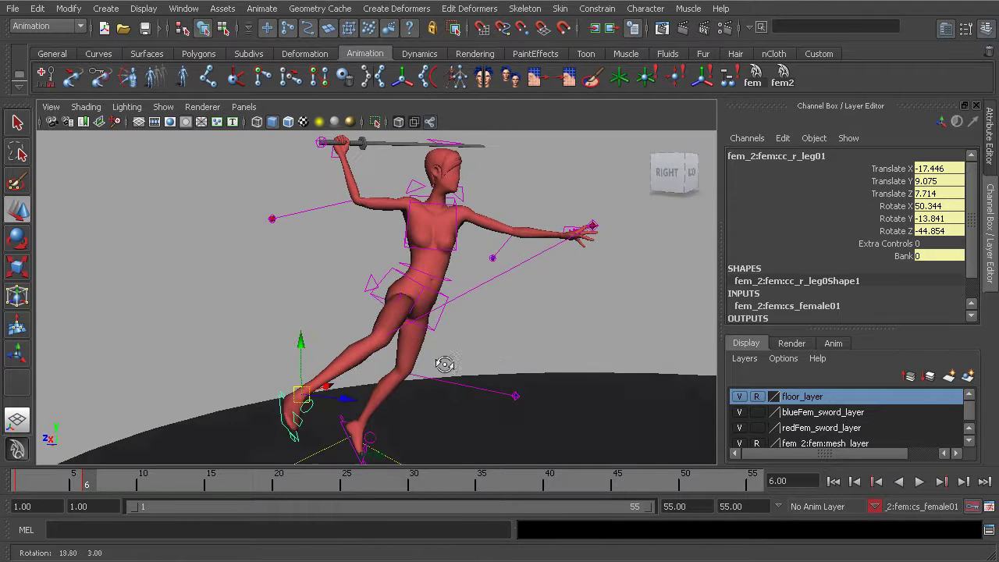
Step: Reposition the red character's right knee control at X -12.236, Y 13.903, Z 18.835
click(594, 225)
alt+drag(602, 243, 519, 262)
alt+drag(486, 356, 410, 335)
alt+middle_drag(426, 404, 419, 352)
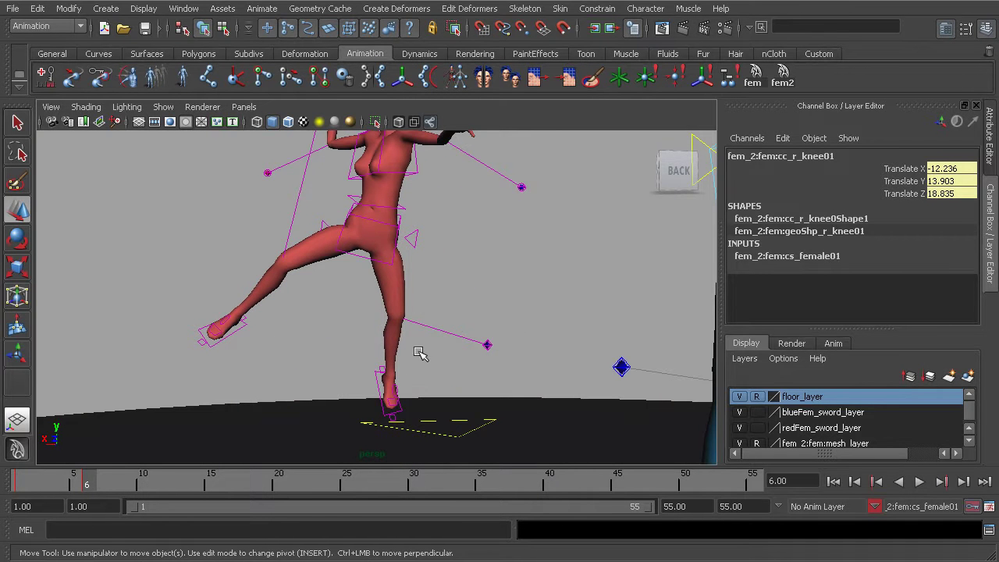
Step: Select the red character's left foot control and review the leg motion between frames 1 and 6
click(379, 390)
alt+drag(364, 390, 457, 383)
key(alt+v)
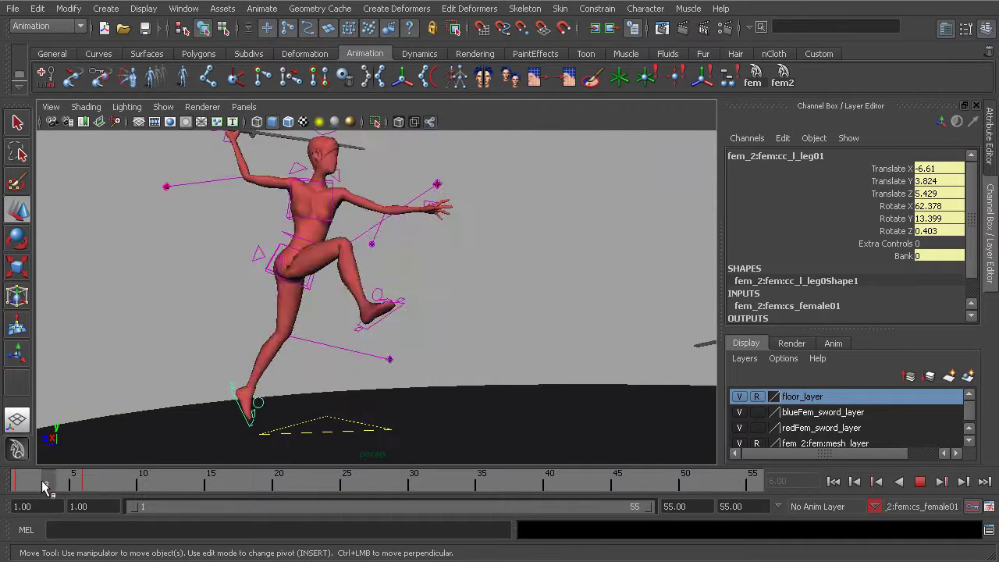
mouse_move(43, 485)
mouse_down()
mouse_move(127, 488)
mouse_move(48, 481)
mouse_move(92, 479)
mouse_up()
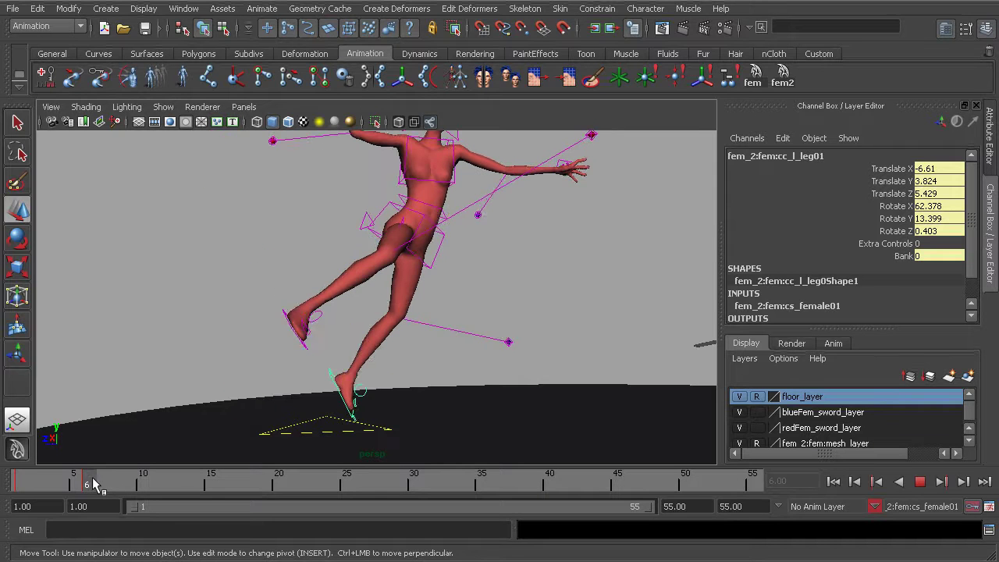
Step: Move the left foot control forward to about X -6.85, Y 5.21, Z 13.9 and rotate it to 35.735, 42.98, -6.15
alt+drag(310, 368, 396, 377)
alt+drag(396, 377, 421, 359)
key(e)
mouse_move(421, 360)
alt+mouse_down()
mouse_move(404, 359)
mouse_move(418, 354)
alt+mouse_up()
drag(418, 353, 422, 353)
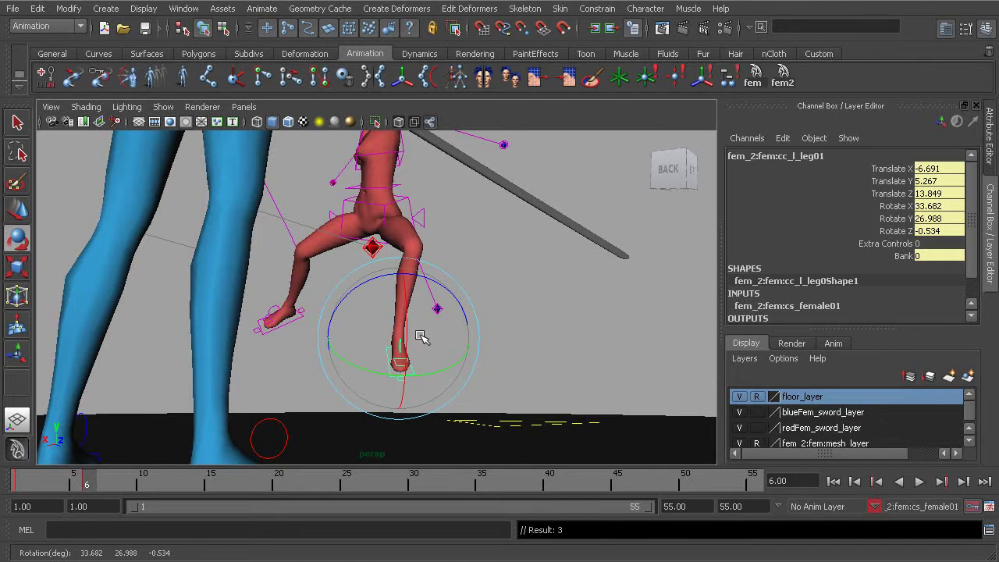
key(w)
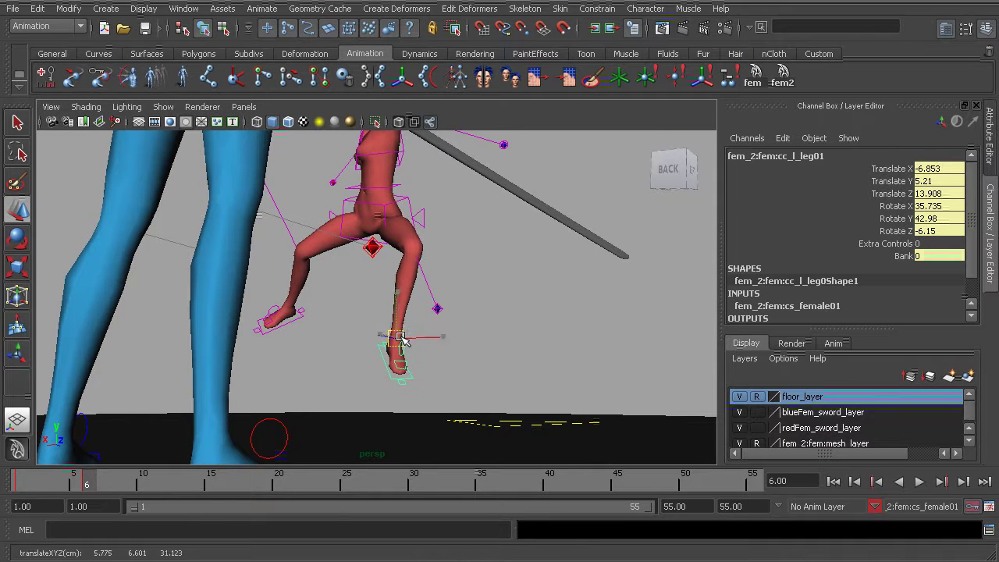
Step: Move the red character's left knee control down and inward toward the body's centre
click(438, 309)
alt+drag(438, 309, 441, 344)
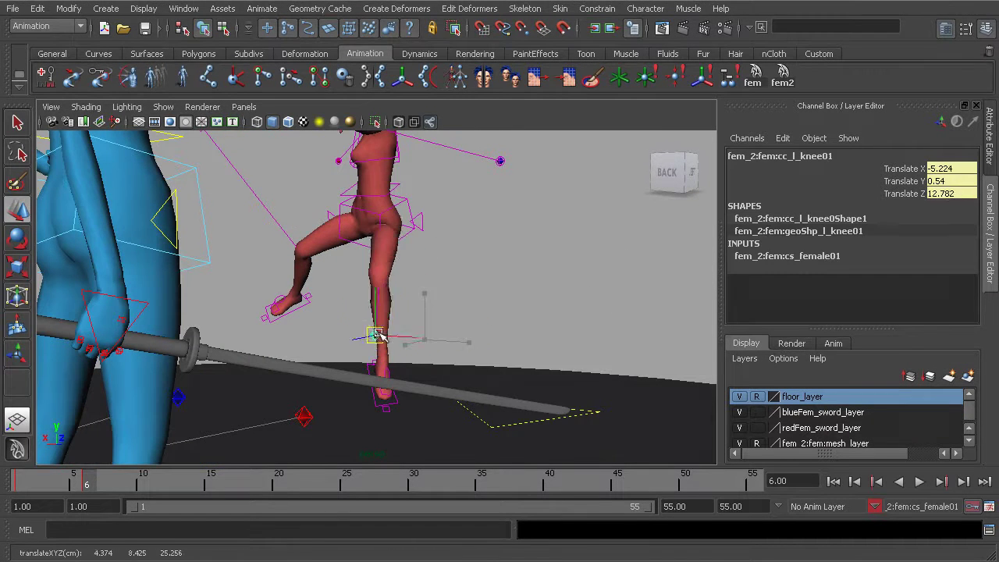
drag(365, 351, 344, 351)
alt+drag(344, 351, 388, 333)
Step: Move the red character's left foot control to about X -6.8, Y 3.8, Z 12.84 and refine its rotation
click(438, 362)
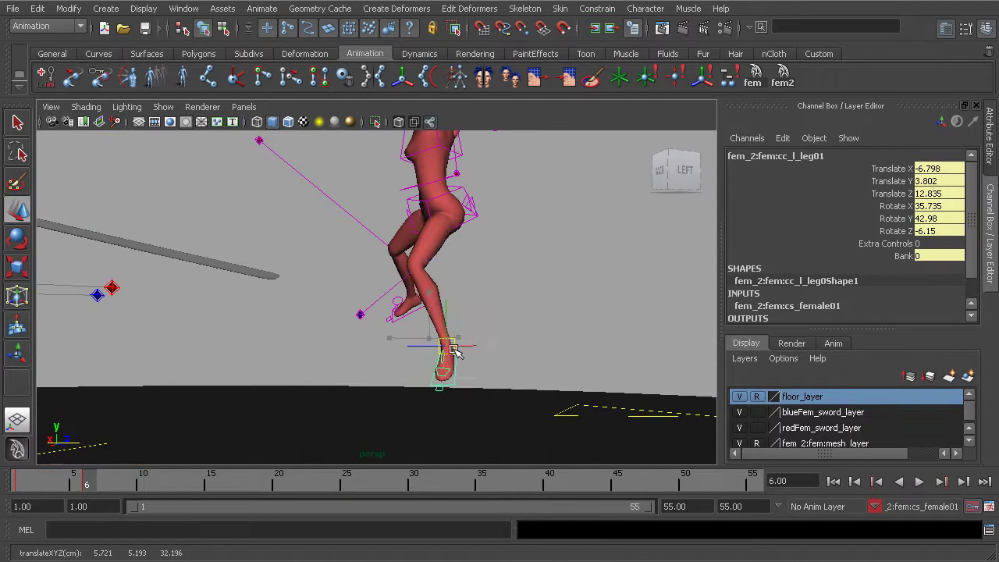
mouse_move(455, 353)
alt+mouse_down()
mouse_move(442, 341)
mouse_move(469, 357)
mouse_move(439, 359)
alt+mouse_up()
key(e)
alt+drag(438, 359, 479, 371)
Step: Reposition the left knee control at X -0.338, Y -0.628, Z 11.785 and review the leap's motion around frame 6
click(487, 273)
click(434, 331)
key(w)
alt+drag(459, 320, 479, 378)
key(alt+v)
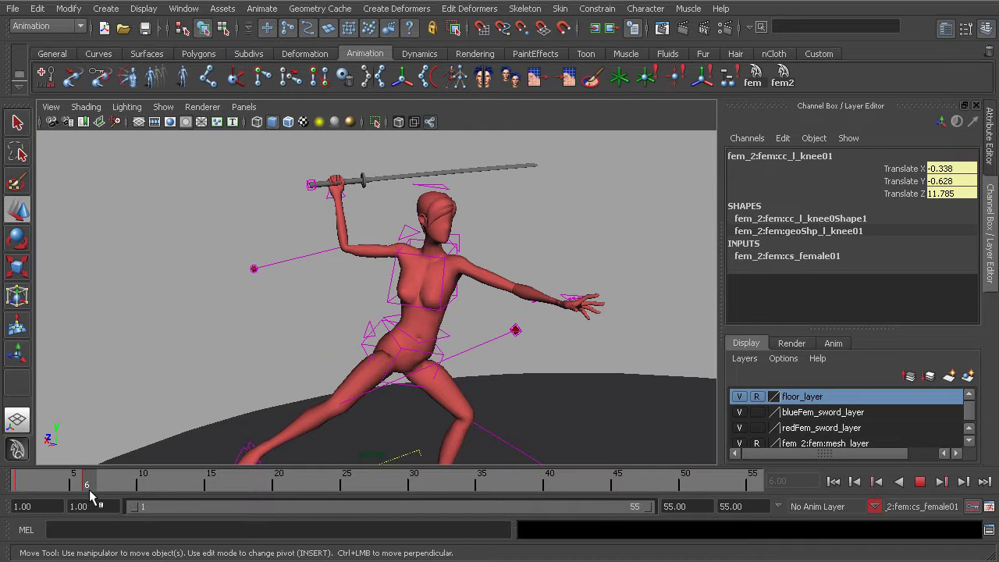
drag(72, 488, 90, 490)
alt+drag(363, 312, 411, 325)
alt+right_drag(410, 325, 495, 319)
alt+drag(495, 321, 353, 365)
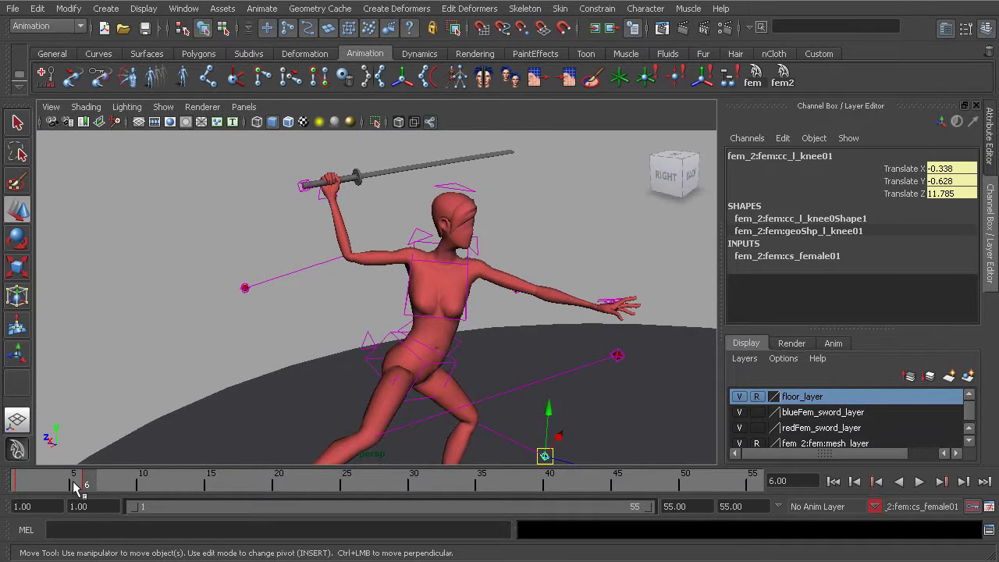
drag(76, 488, 103, 489)
Step: Rotate the red character's right arm control at frame 6 to X 11.511, Y 76.227, Z -114.524
alt+middle_drag(356, 146, 368, 190)
click(333, 232)
alt+drag(334, 242, 264, 412)
key(e)
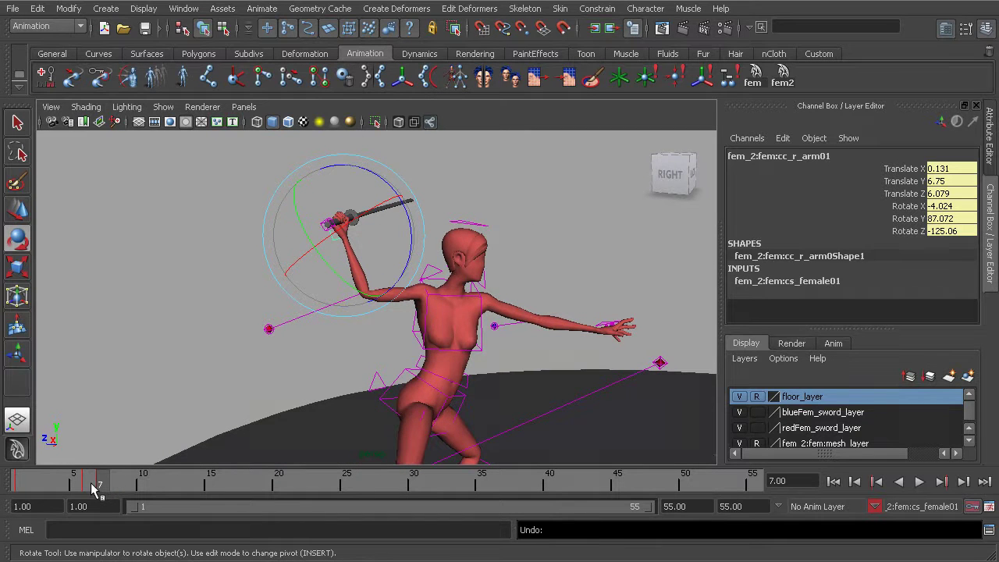
drag(94, 490, 91, 490)
scroll(328, 301, down, 3)
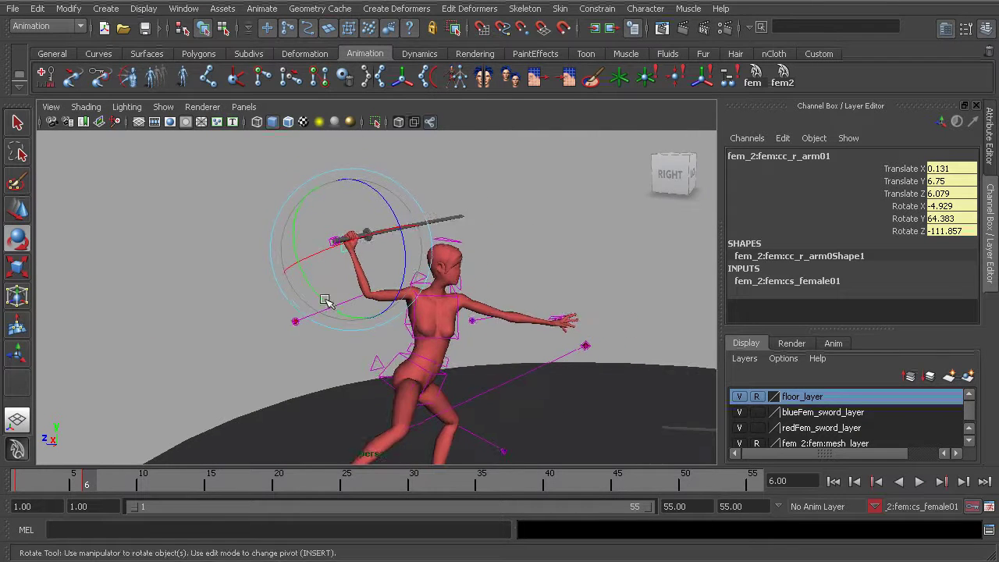
alt+drag(327, 301, 342, 269)
alt+drag(470, 270, 245, 275)
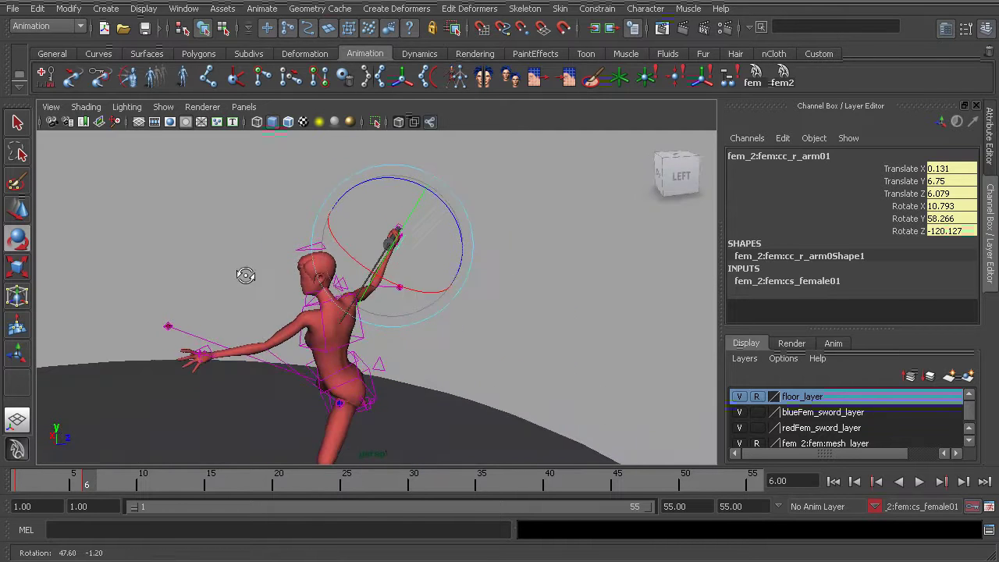
alt+drag(344, 298, 376, 294)
drag(404, 292, 420, 281)
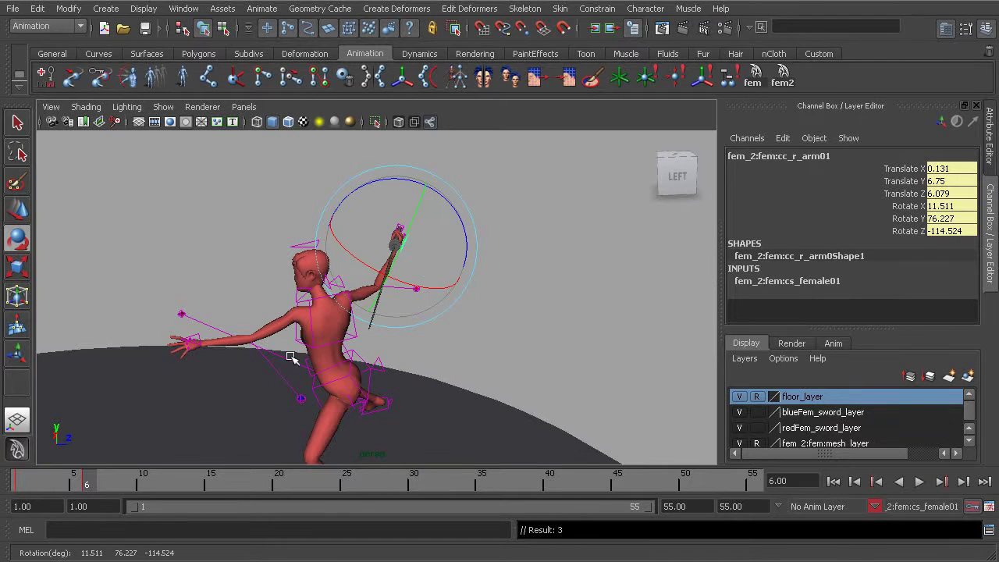
Step: Move the right arm control to about X 0.068, Y 6.75, Z 5.41 and fine-tune its rotation around Z
mouse_move(84, 478)
mouse_down()
mouse_move(27, 478)
mouse_move(92, 479)
mouse_up()
alt+drag(371, 268, 407, 248)
key(w)
alt+drag(349, 268, 467, 251)
alt+drag(382, 269, 451, 273)
mouse_move(331, 287)
alt+middle_down()
mouse_move(341, 302)
mouse_move(329, 288)
alt+middle_up()
key(e)
drag(408, 254, 410, 258)
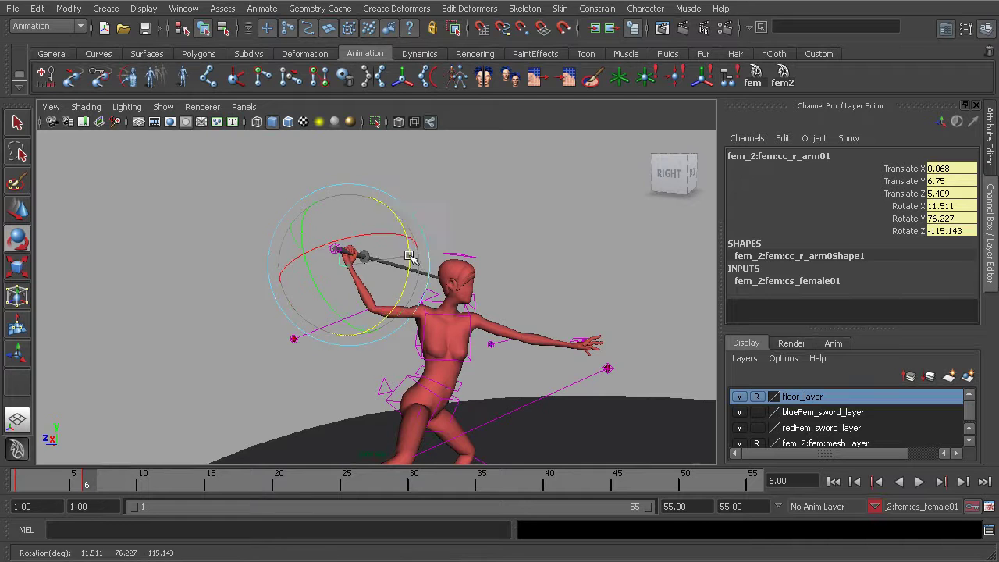
Step: Try to rotate the red character's sword in the hand, undo it, and inspect the grip with the sword's parent group selected
click(462, 200)
alt+middle_drag(329, 265, 339, 330)
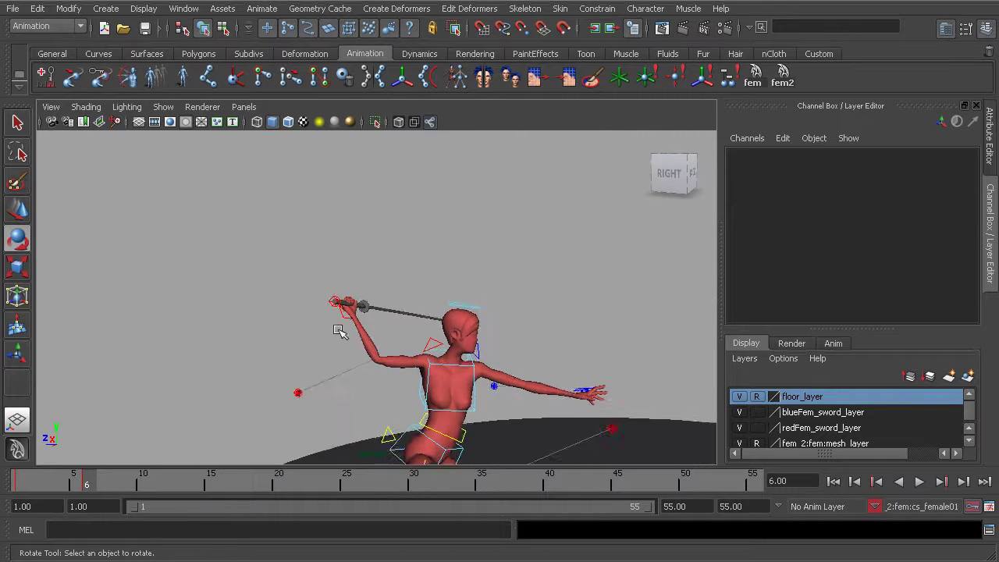
alt+right_drag(339, 331, 424, 349)
click(307, 337)
click(281, 255)
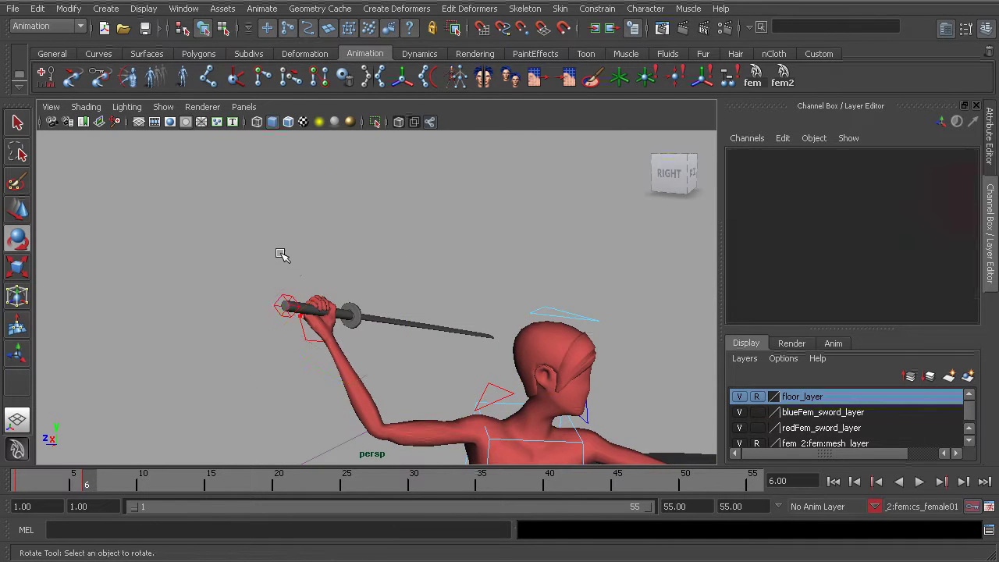
click(283, 304)
alt+drag(291, 310, 243, 300)
click(245, 239)
alt+right_drag(242, 300, 265, 292)
click(271, 289)
drag(276, 295, 326, 316)
key(ctrl+z)
key(Up)
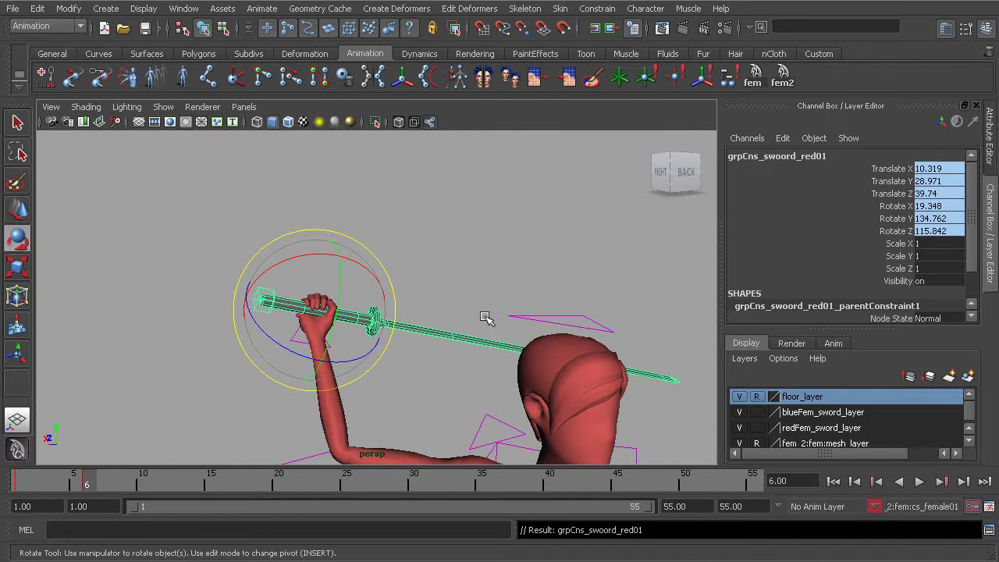
alt+drag(343, 313, 355, 281)
scroll(352, 310, up, 3)
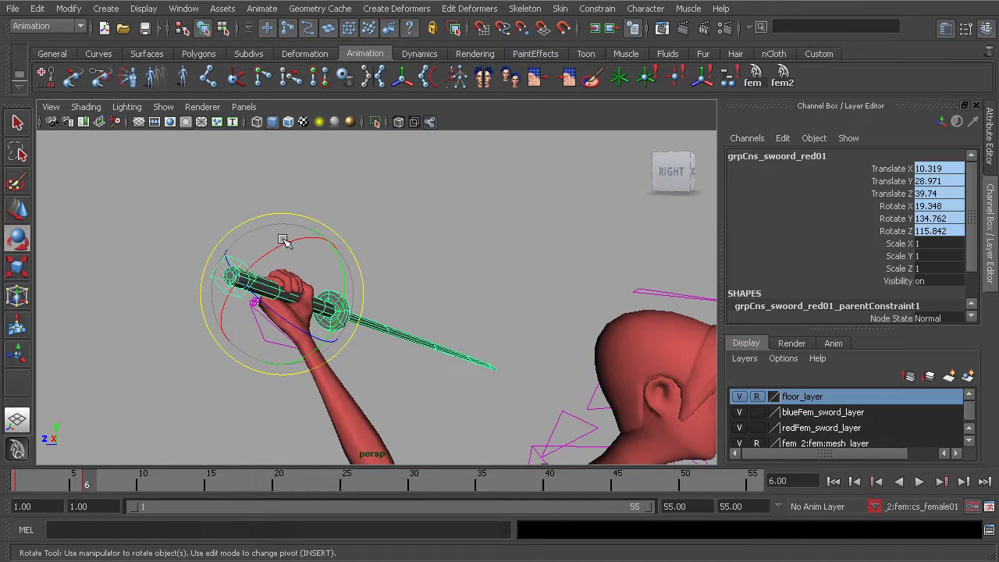
click(470, 220)
Step: Adjust the left foot control to about X -6.069, Y 4.623, Z 13.881 with rotation 39.9, 40.985, -4.086
alt+right_drag(390, 252, 238, 270)
alt+right_drag(352, 293, 281, 298)
alt+middle_drag(370, 310, 361, 288)
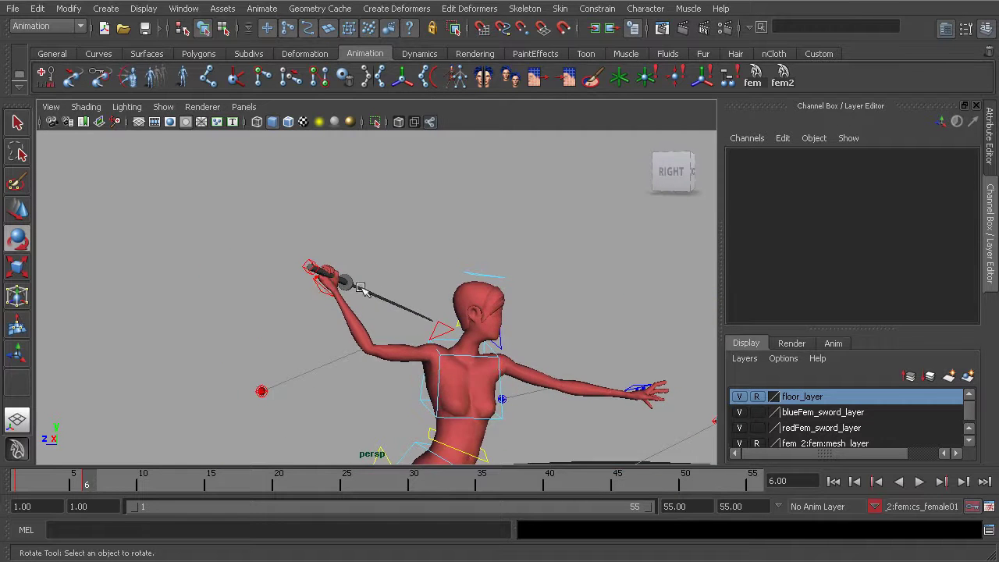
alt+drag(360, 288, 296, 302)
alt+right_drag(328, 273, 257, 276)
alt+middle_drag(273, 308, 254, 256)
alt+drag(253, 256, 304, 252)
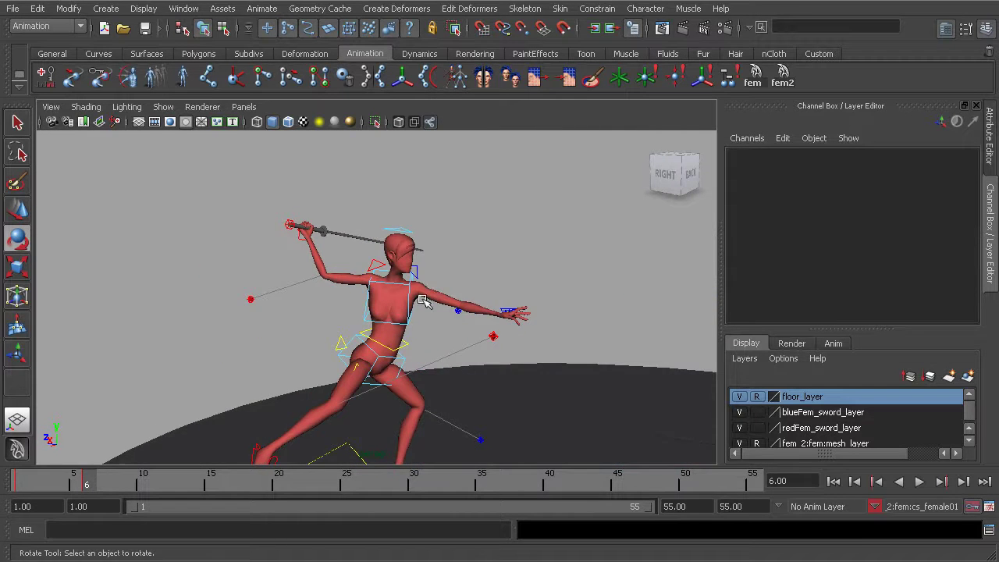
alt+drag(424, 302, 394, 343)
click(402, 397)
alt+drag(402, 396, 434, 376)
key(w)
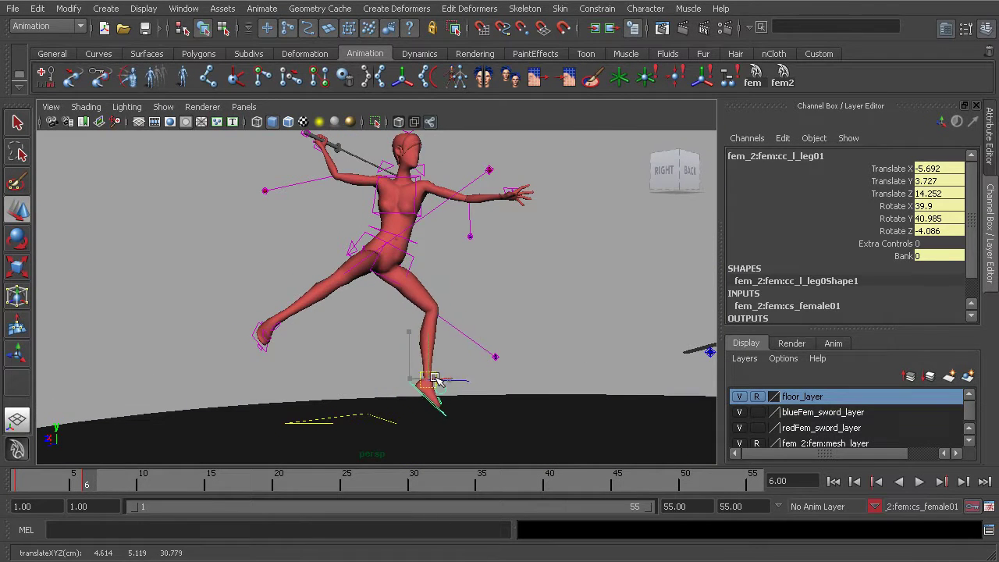
alt+drag(367, 332, 516, 255)
Step: Move the left arm control to X -11.839, Y -0.528, Z 20.634 and rotate it to -8.089, -52.091, 6.26
click(466, 234)
key(e)
click(528, 250)
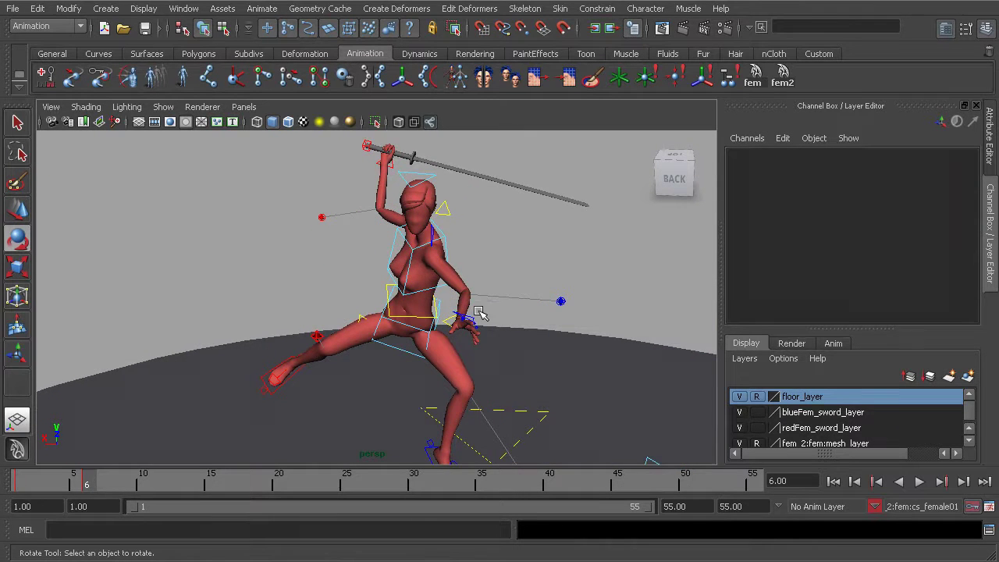
click(474, 319)
alt+drag(492, 323, 446, 330)
key(w)
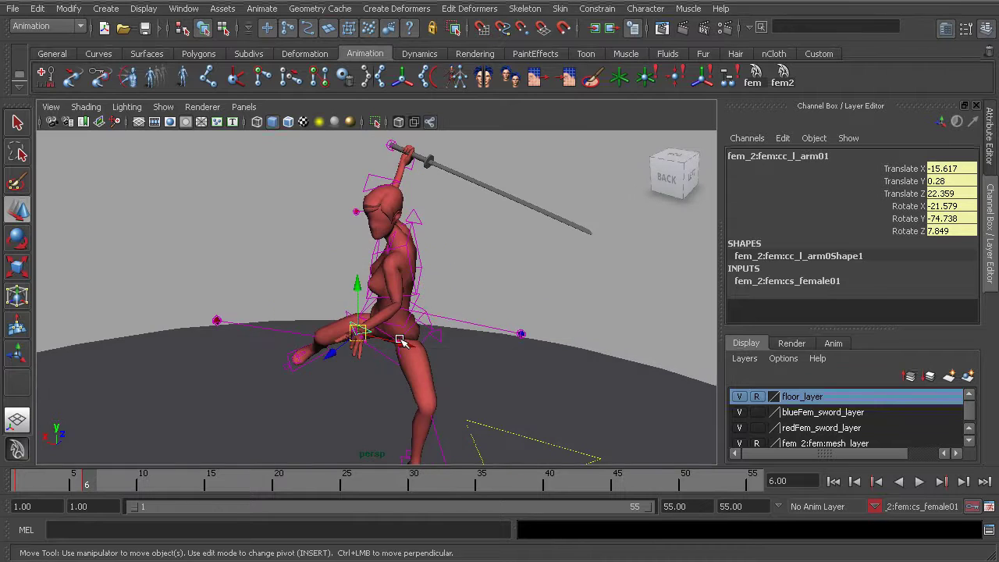
alt+drag(390, 344, 419, 384)
alt+drag(419, 383, 528, 328)
key(e)
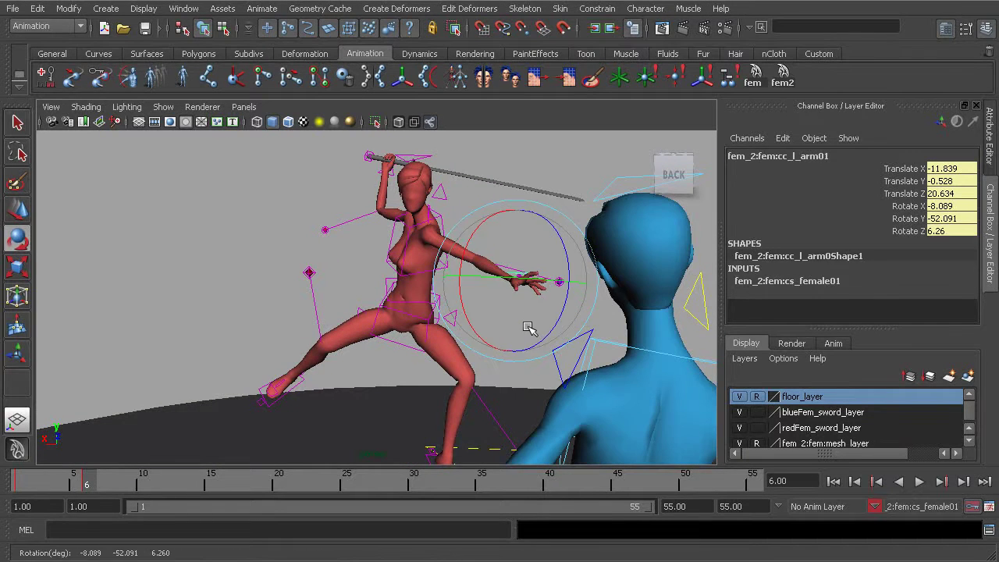
Step: Rotate the red character's left shoulder control to refine the line of the outstretched arm
click(337, 252)
alt+drag(338, 252, 344, 271)
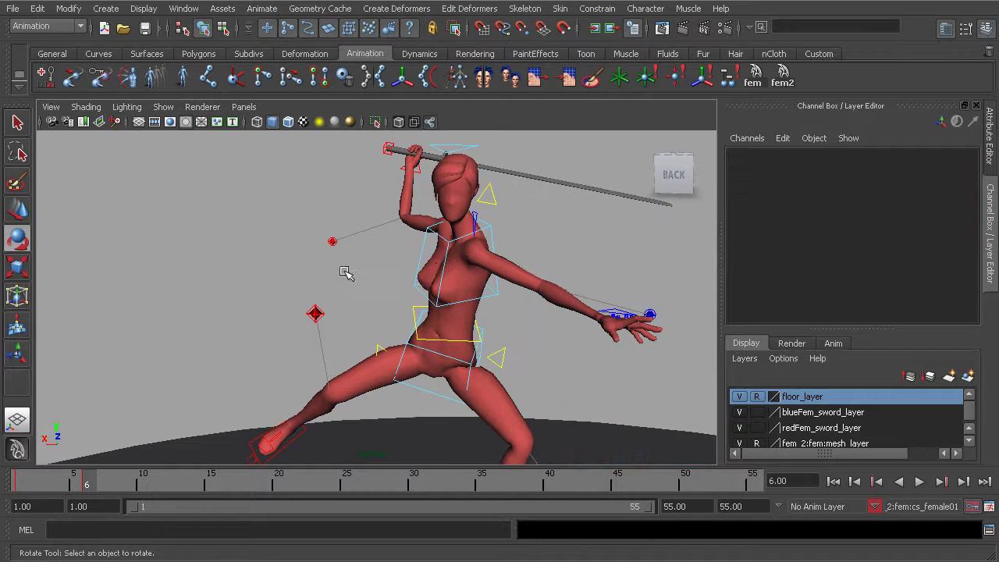
click(472, 225)
alt+drag(473, 226, 585, 287)
alt+drag(460, 264, 421, 300)
click(299, 227)
Step: Rotate the red character's right shoulder control to support the raised sword arm
alt+middle_drag(403, 215, 408, 245)
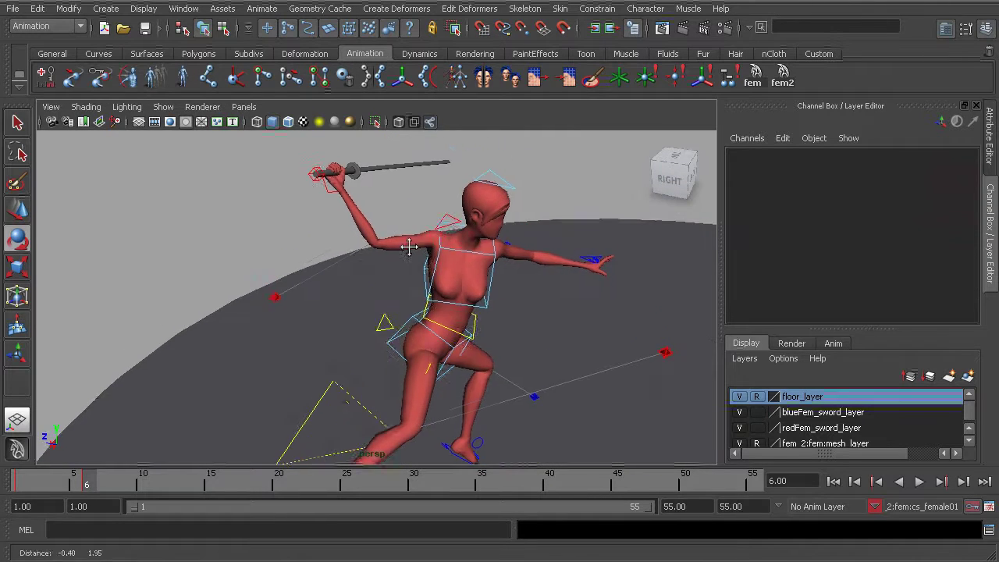
click(451, 221)
alt+drag(375, 285, 394, 182)
alt+drag(445, 275, 474, 211)
click(292, 203)
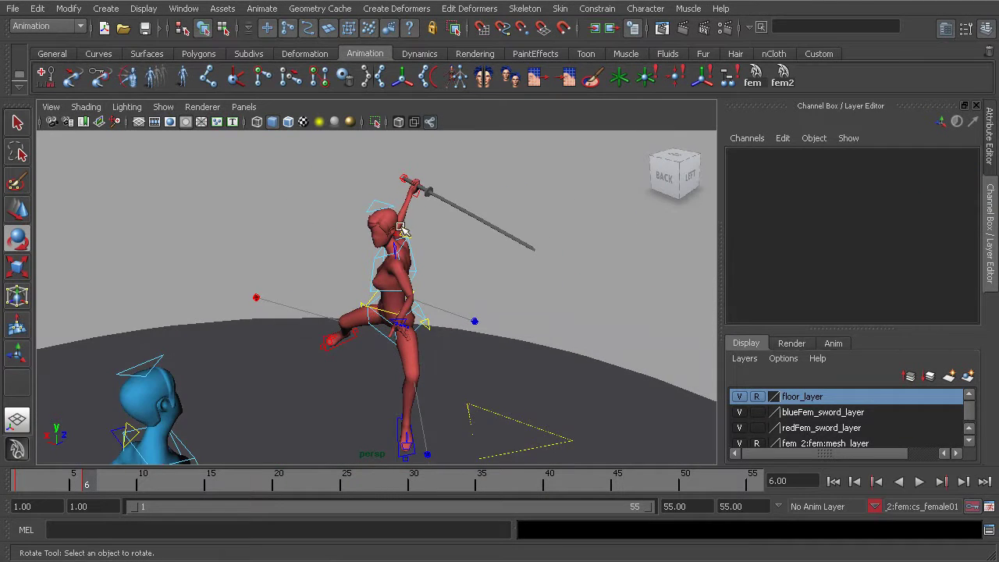
Step: Tilt the red character's neck control and rotate the head control to about X -34.88, Y 55.06, Z -19.38
alt+drag(401, 228, 443, 228)
click(430, 225)
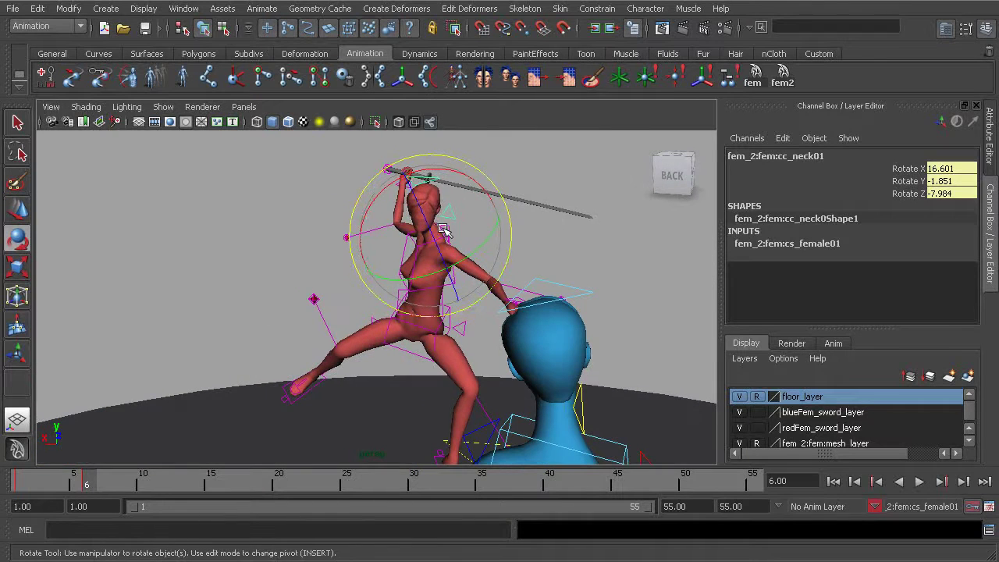
click(422, 219)
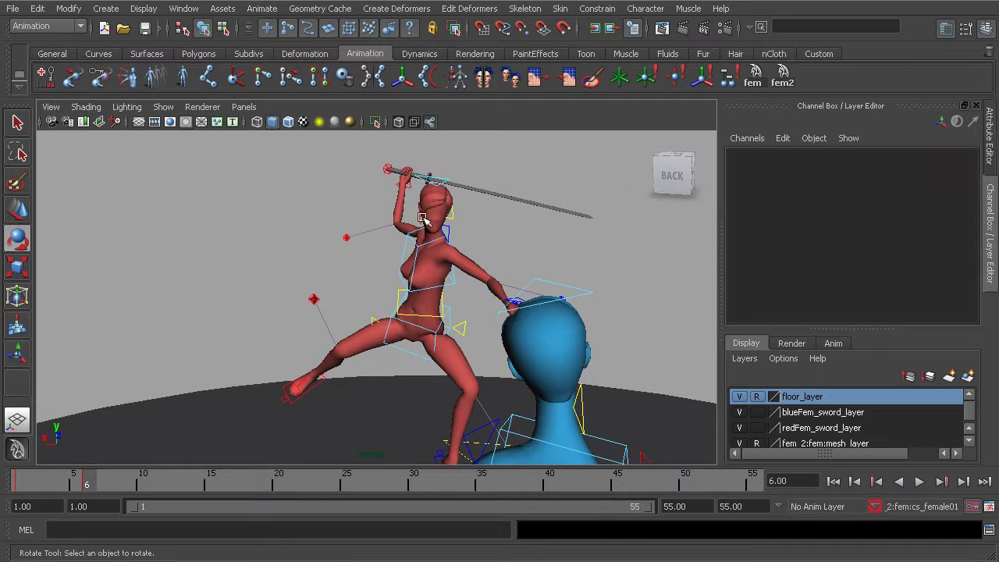
click(440, 189)
alt+drag(440, 190, 448, 243)
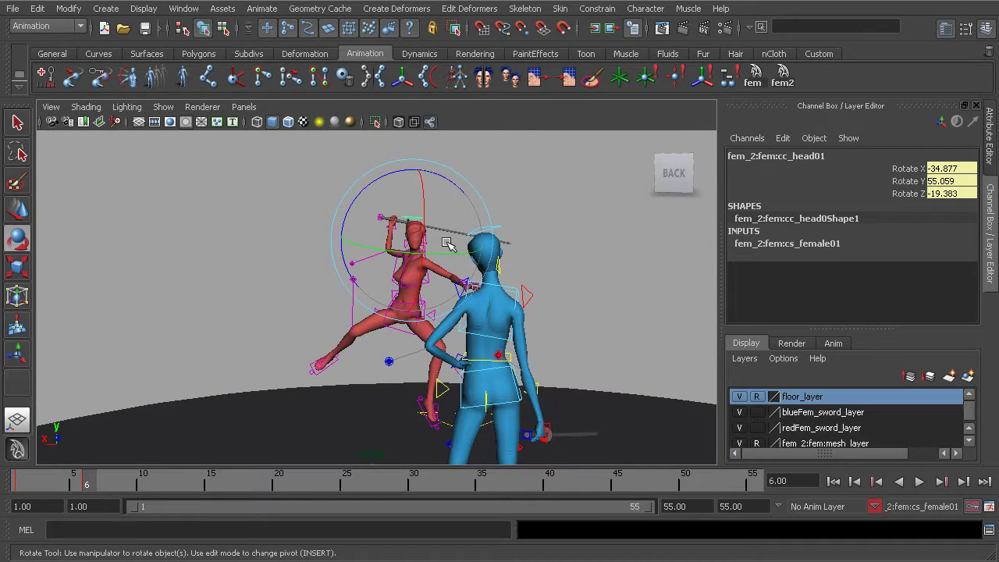
alt+drag(402, 220, 440, 270)
alt+right_drag(278, 251, 420, 274)
click(290, 232)
Step: Lean the body forward by rotating the red character's COG control to about X 31.07, Y 6.13, Z -3.19
alt+drag(419, 275, 355, 254)
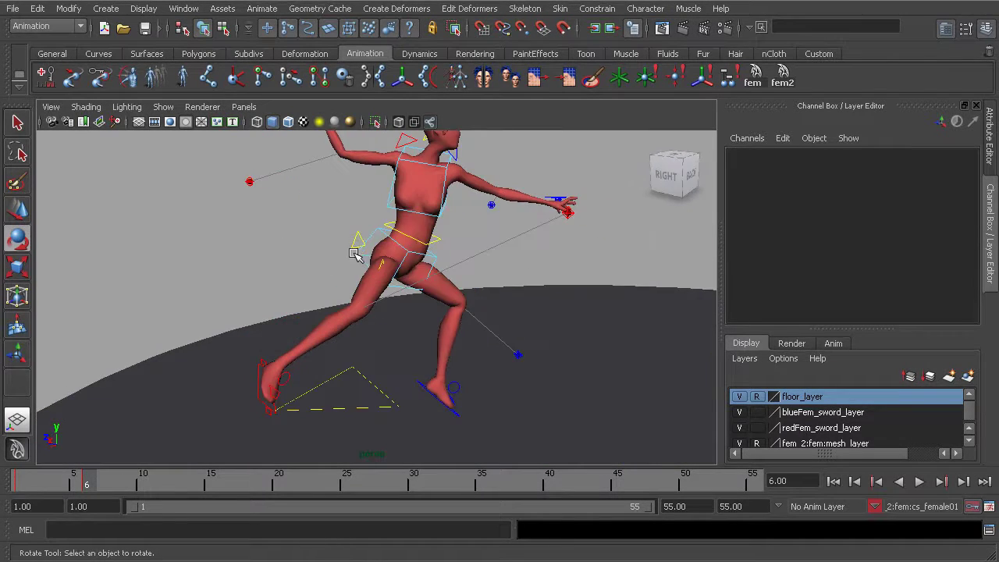
click(360, 237)
alt+right_drag(437, 251, 410, 252)
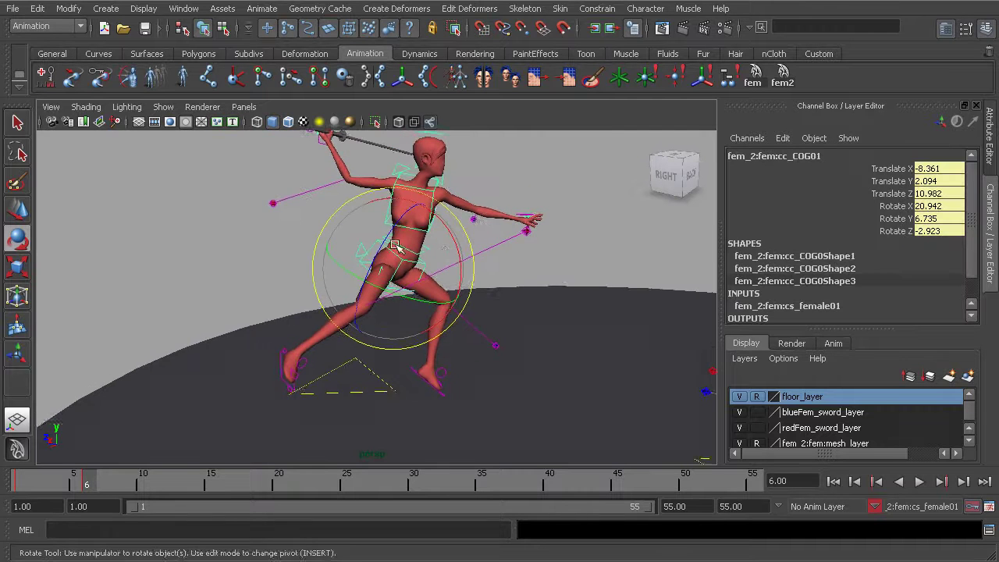
alt+drag(421, 254, 454, 258)
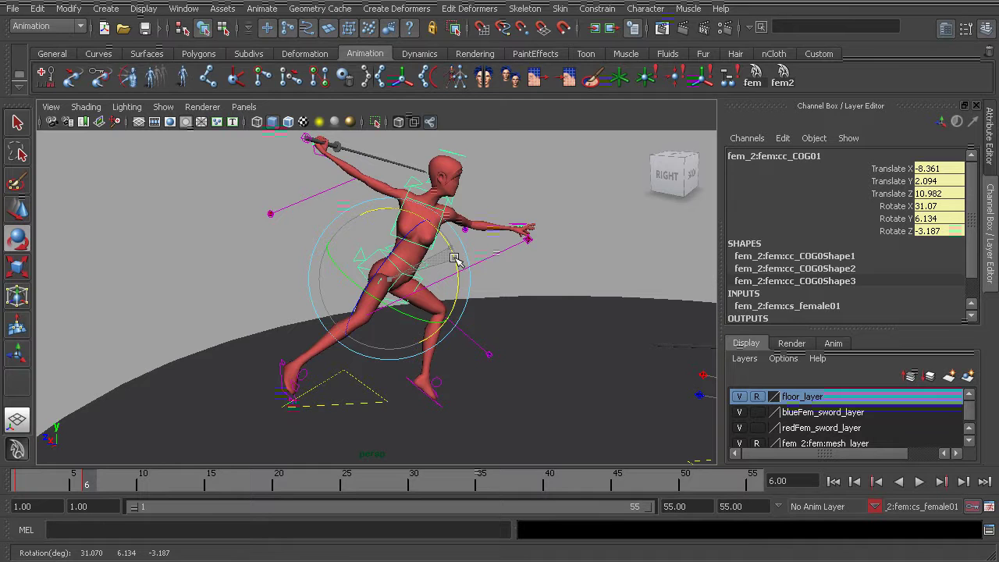
click(501, 190)
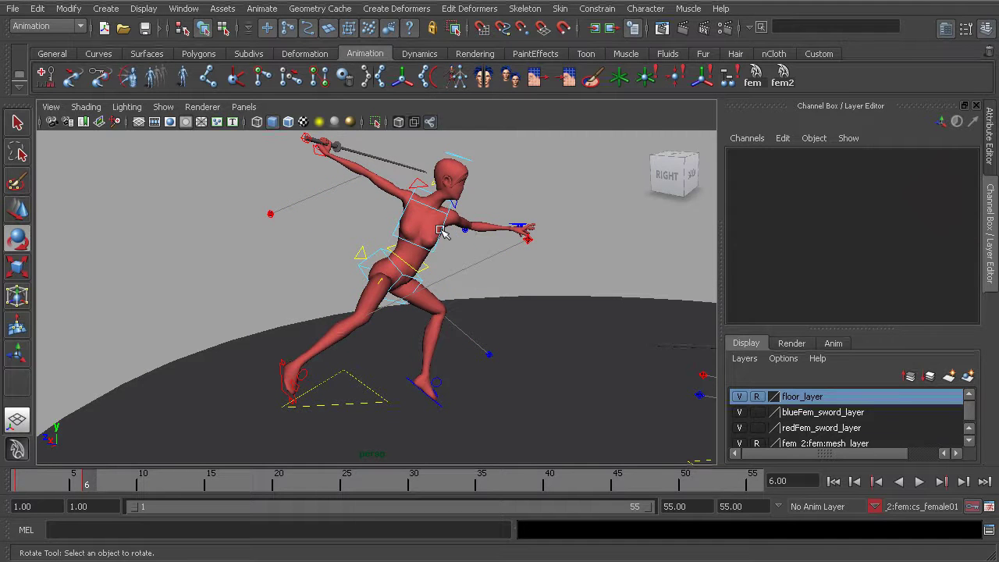
Step: Rotate the red character's chest control to balance the upper body against the forward lean
click(446, 228)
alt+drag(525, 242, 545, 258)
alt+middle_drag(474, 337, 475, 283)
alt+drag(474, 283, 369, 341)
click(515, 266)
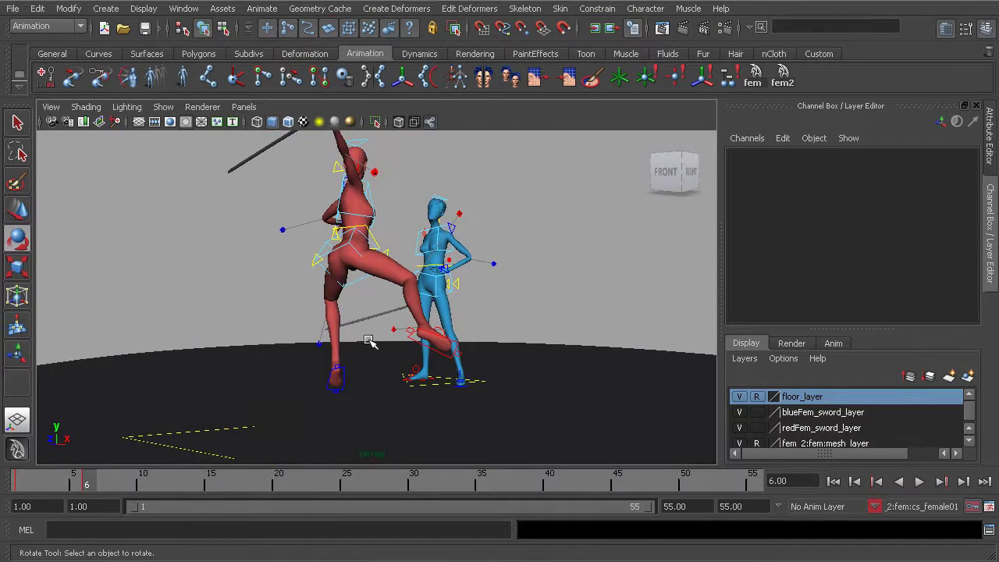
Step: Review the leap between frames 3 and 7, then shift the left foot control slightly sideways at frame 6 and select the left knee control
drag(91, 480, 47, 484)
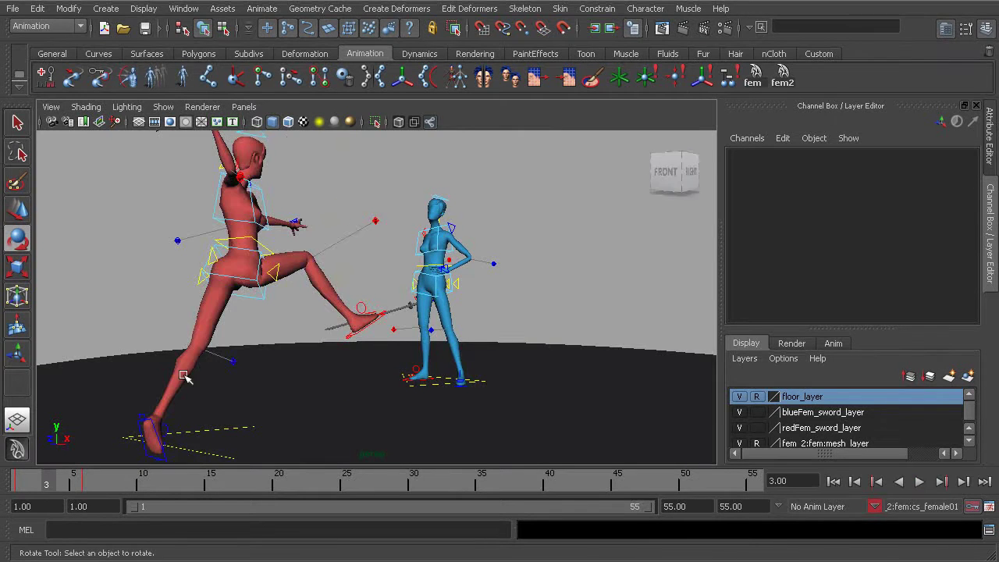
alt+drag(183, 373, 348, 324)
drag(60, 484, 101, 488)
alt+drag(294, 357, 263, 338)
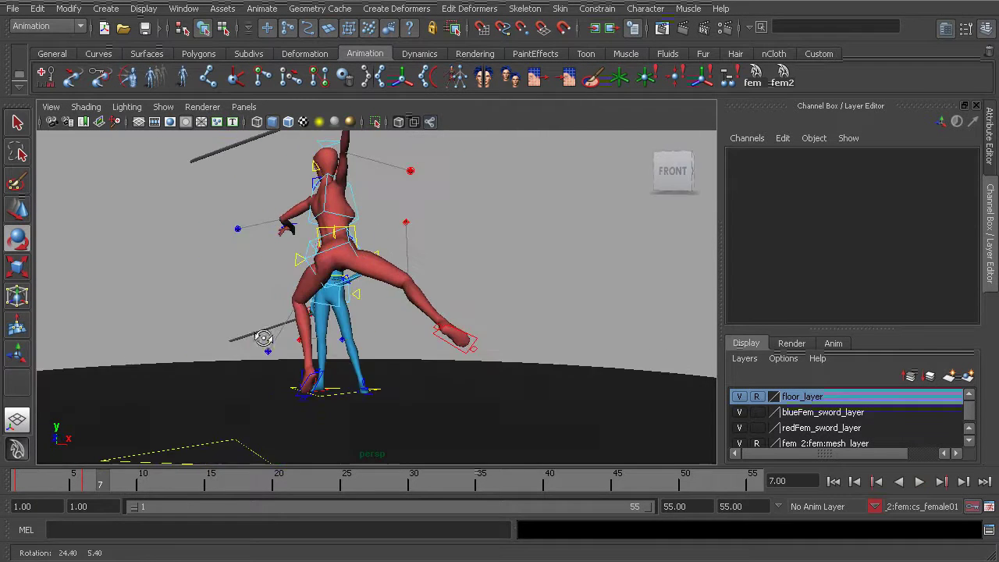
click(317, 384)
key(w)
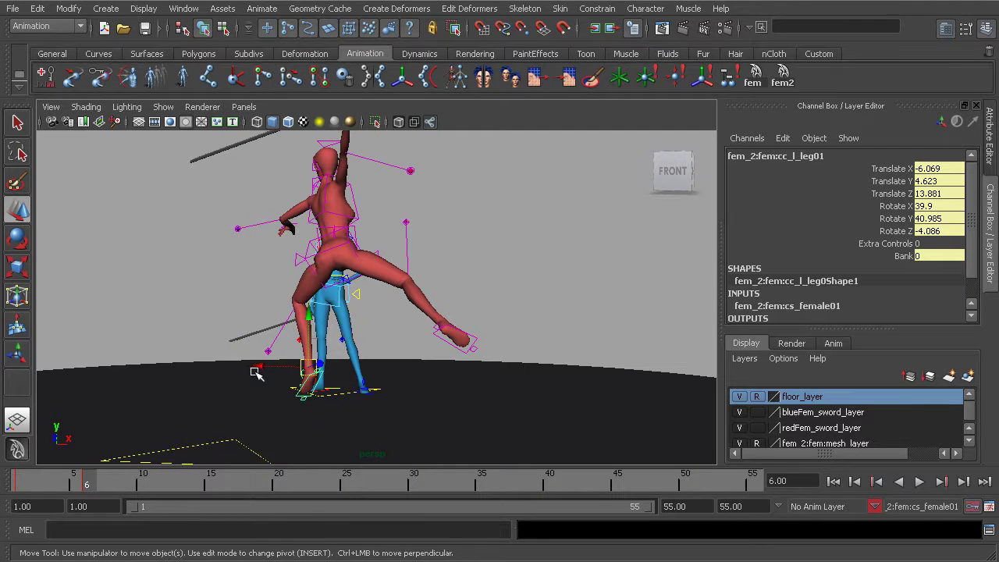
drag(255, 370, 262, 368)
click(267, 349)
Step: Move the red character's right arm control to X 0.068, Y 6.75, Z 6.627
alt+drag(267, 350, 498, 306)
mouse_move(439, 268)
alt+mouse_down()
mouse_move(368, 282)
mouse_move(297, 223)
mouse_move(390, 279)
mouse_move(439, 278)
alt+mouse_up()
click(382, 266)
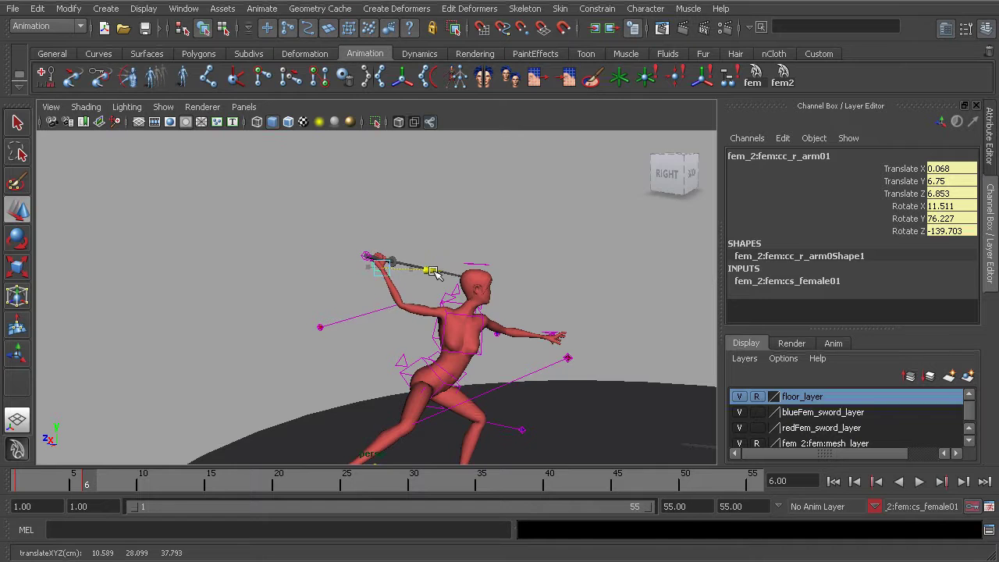
alt+drag(430, 273, 271, 323)
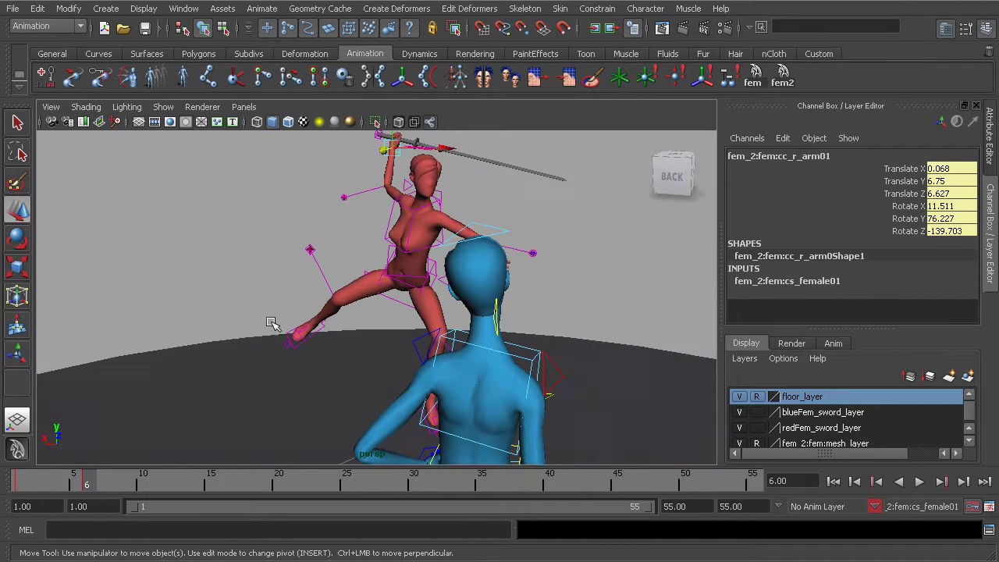
Step: At frame 8, move the red character's left elbow control to about X -1.989, Y -0.894, Z 20.194
drag(82, 486, 114, 484)
alt+drag(410, 337, 462, 290)
click(531, 254)
mouse_move(534, 258)
alt+mouse_down()
mouse_move(544, 249)
mouse_move(529, 274)
alt+mouse_up()
alt+middle_drag(557, 200, 468, 257)
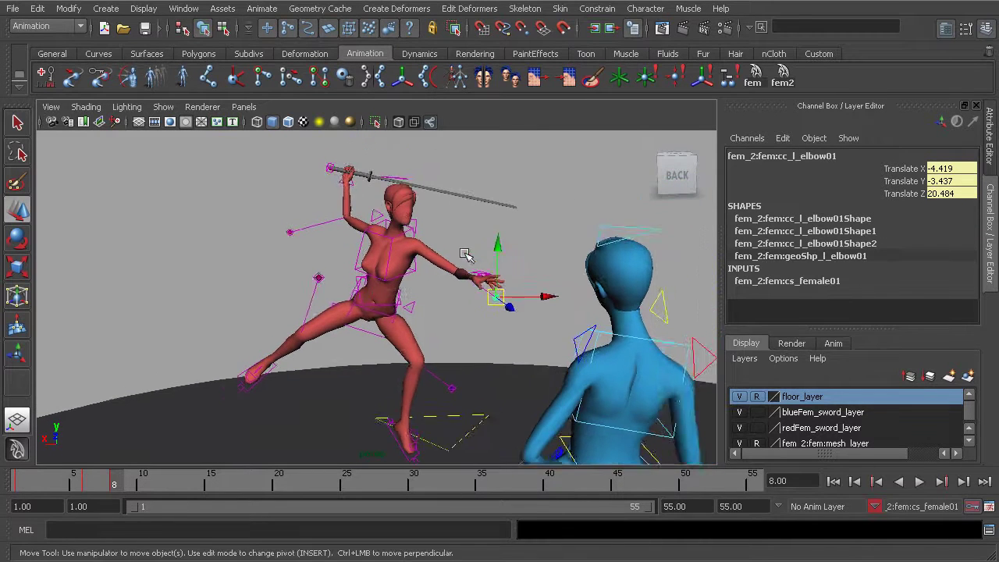
scroll(469, 257, up, 3)
drag(547, 297, 584, 256)
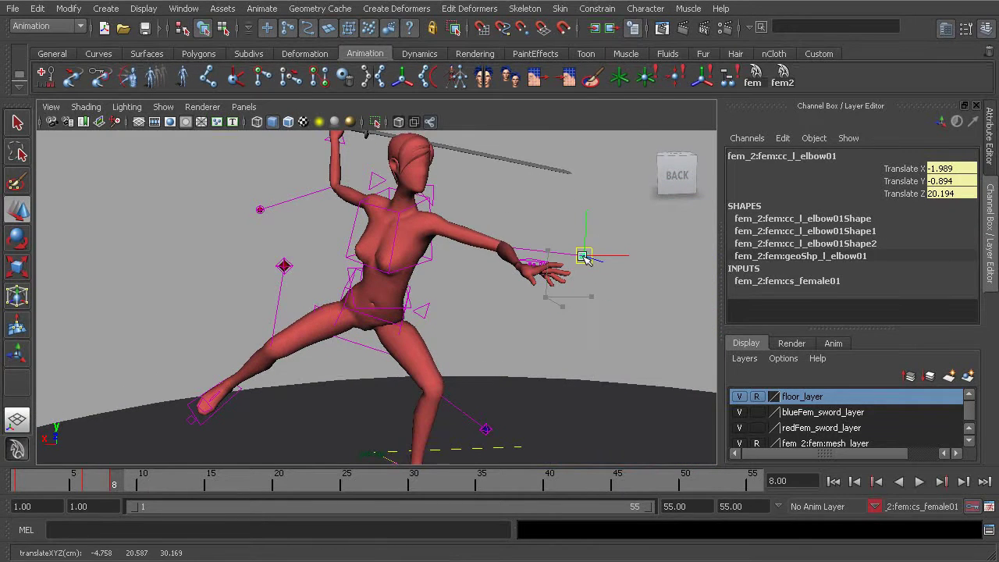
Step: Examine the red character's outstretched left arm and whole leap pose from several angles, leaving all controls deselected
click(521, 264)
alt+drag(520, 269, 551, 196)
click(554, 217)
click(573, 236)
alt+right_drag(574, 236, 379, 241)
alt+drag(379, 242, 401, 234)
alt+middle_drag(401, 234, 384, 219)
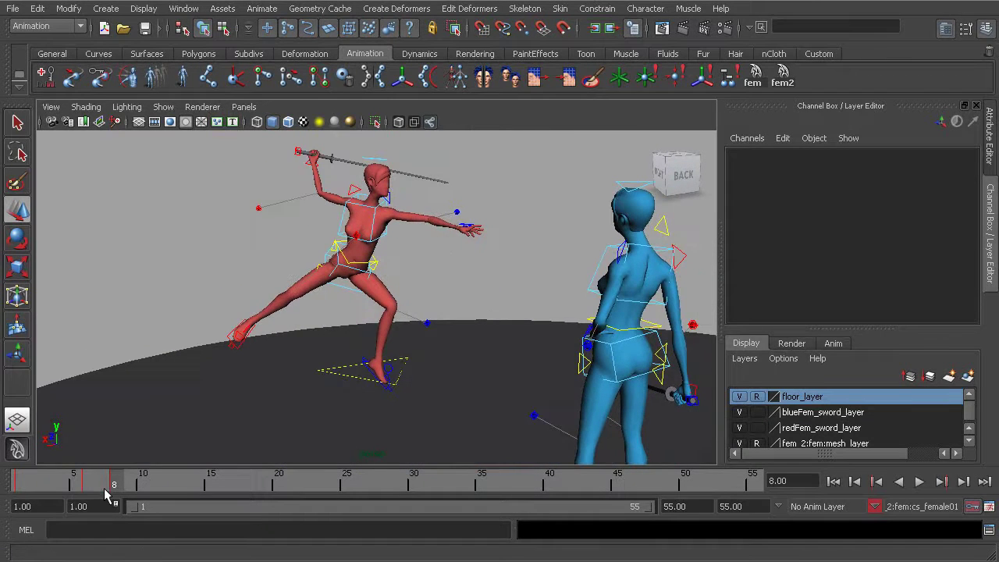
Step: Carry the adjusted frame 8 pose back to frame 6, key it there, and delete the keys at frame 8
mouse_move(369, 285)
alt+mouse_down()
mouse_move(383, 279)
mouse_move(369, 302)
alt+mouse_up()
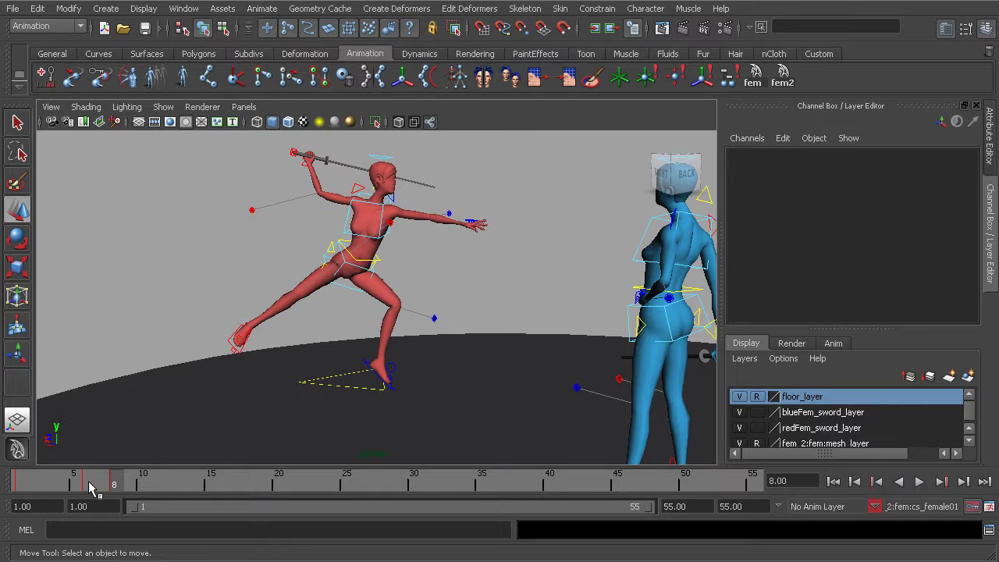
alt+drag(275, 356, 291, 328)
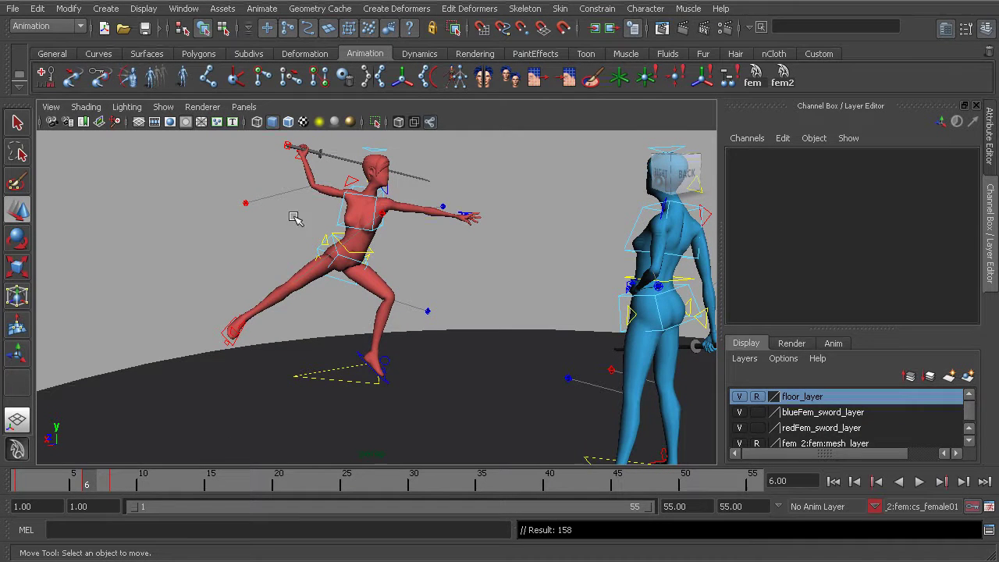
right_click(115, 488)
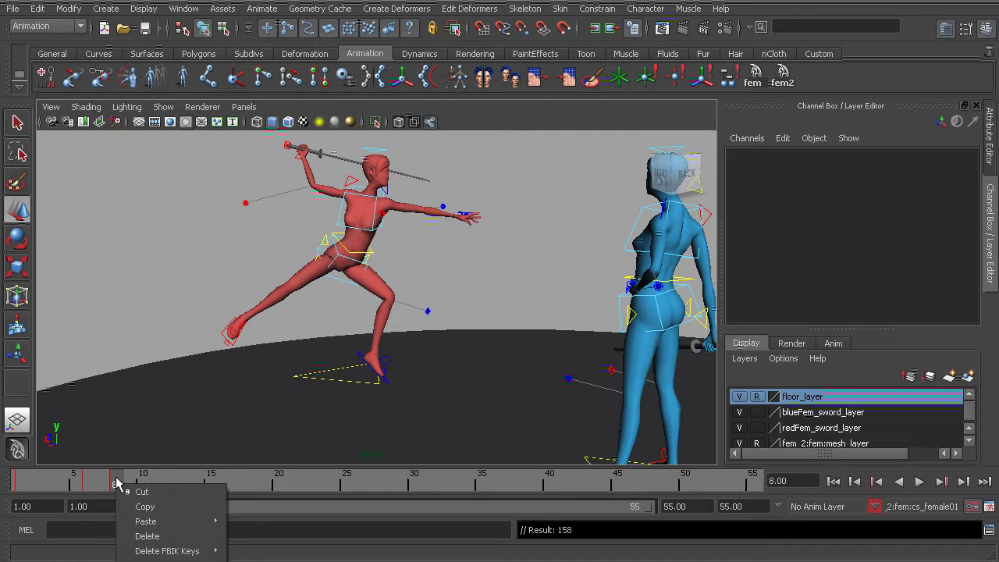
click(145, 535)
alt+drag(279, 311, 210, 335)
alt+drag(353, 265, 382, 292)
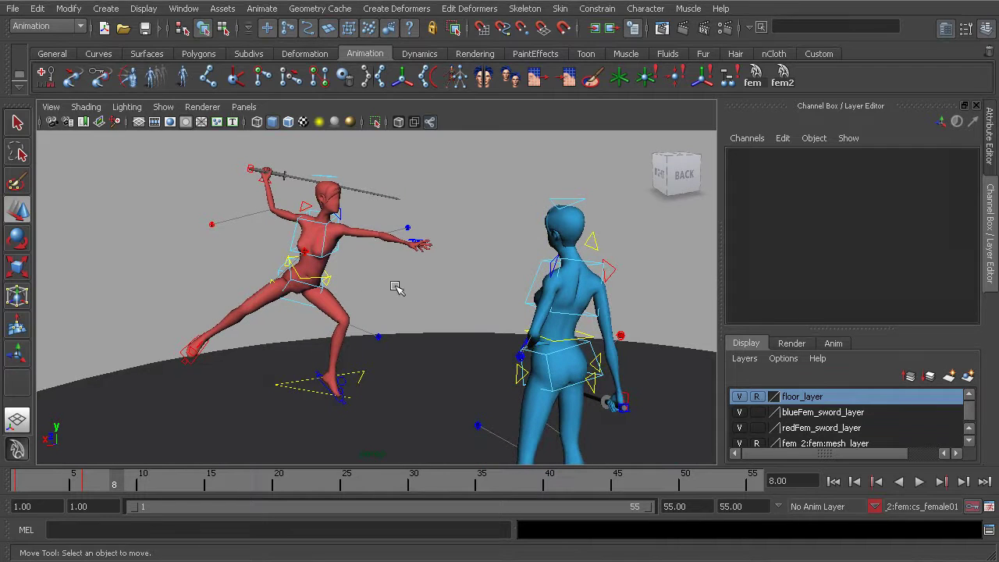